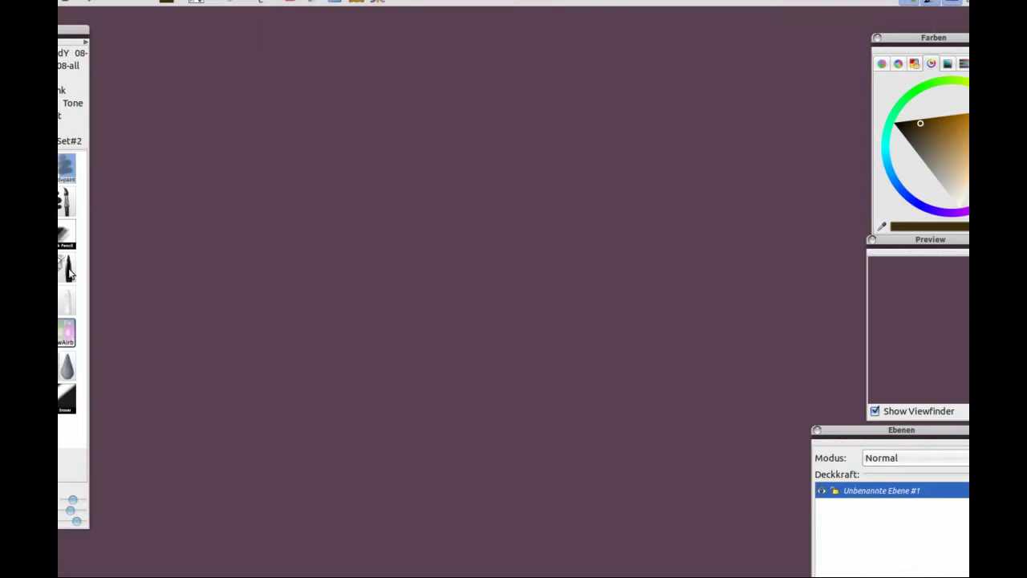
Sketch the outline of the woman's bent arm with thin dark strokes, covering the upper arm, elbow and forearm.
drag(64, 510, 68, 509)
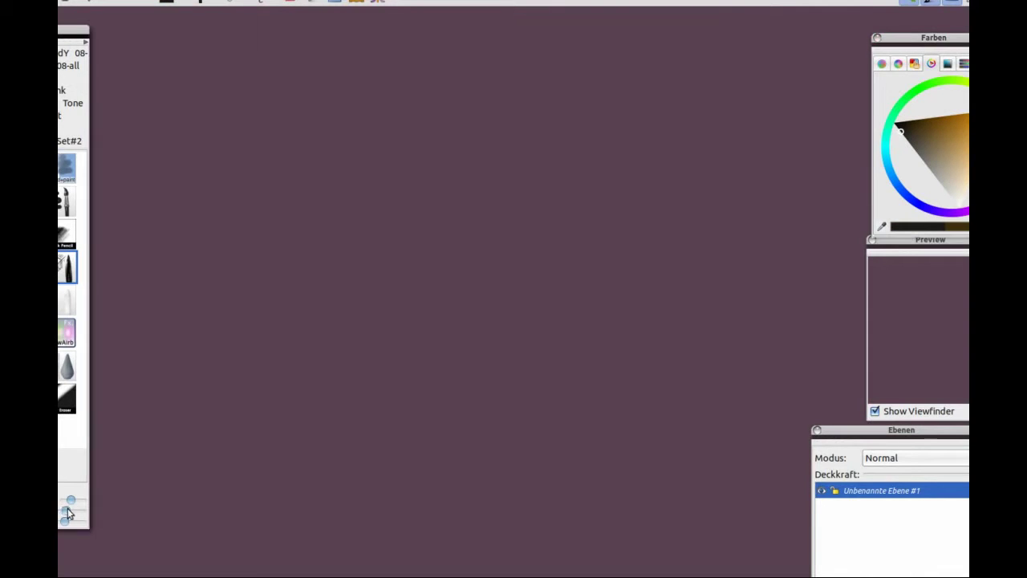
mouse_move(455, 241)
mouse_down()
mouse_move(559, 273)
mouse_move(518, 267)
mouse_move(431, 380)
mouse_up()
key(ctrl+z)
mouse_move(537, 261)
mouse_down()
mouse_move(576, 321)
mouse_move(455, 443)
mouse_up()
drag(431, 380, 417, 392)
drag(390, 250, 384, 449)
drag(456, 443, 384, 456)
click(66, 331)
drag(391, 251, 381, 189)
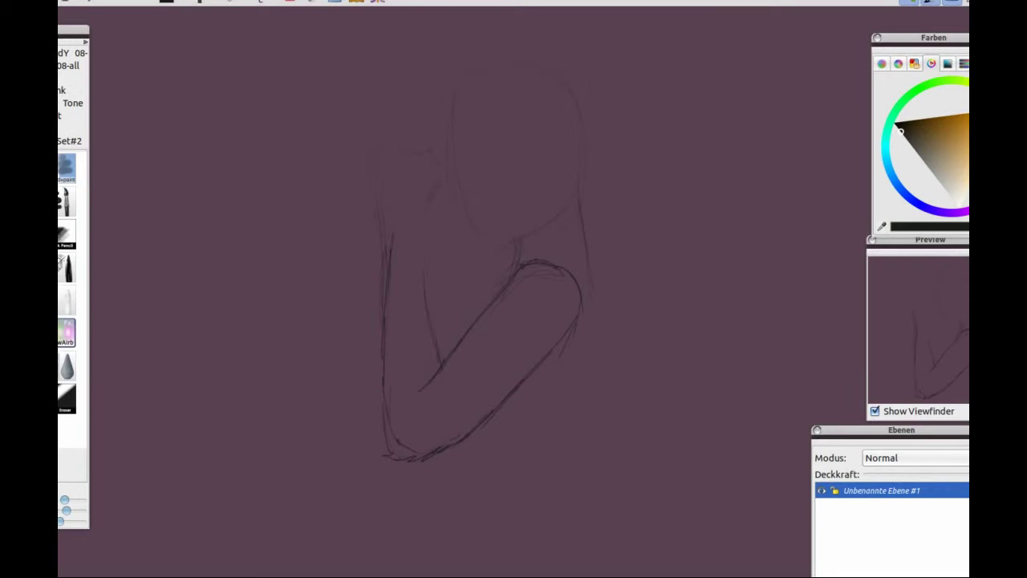
Outline the raised fist and wrist, and sketch the weapon's shaft, guard and curved blade above it.
mouse_move(374, 152)
mouse_down()
mouse_move(370, 227)
mouse_move(383, 257)
mouse_up()
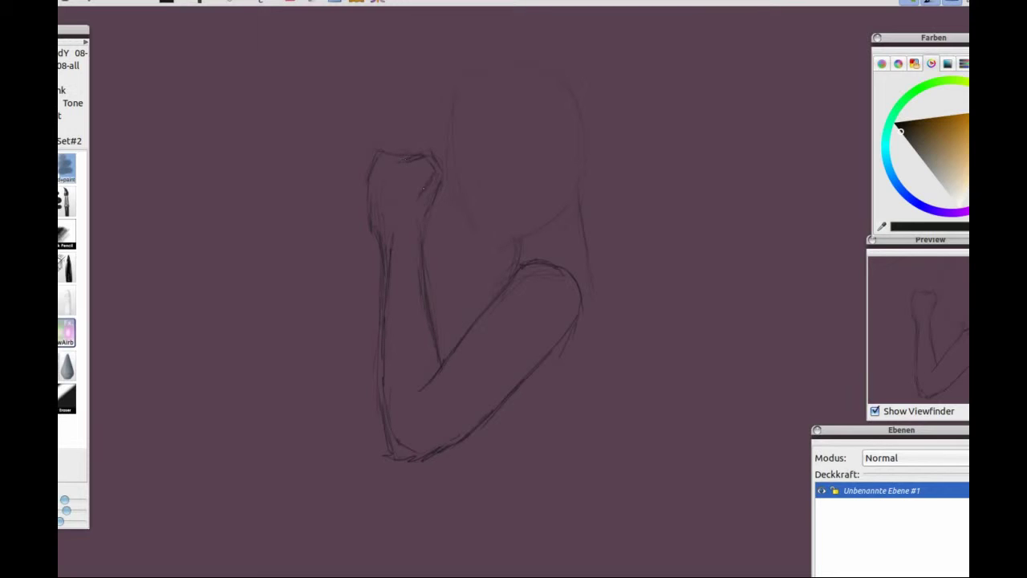
drag(519, 123, 487, 204)
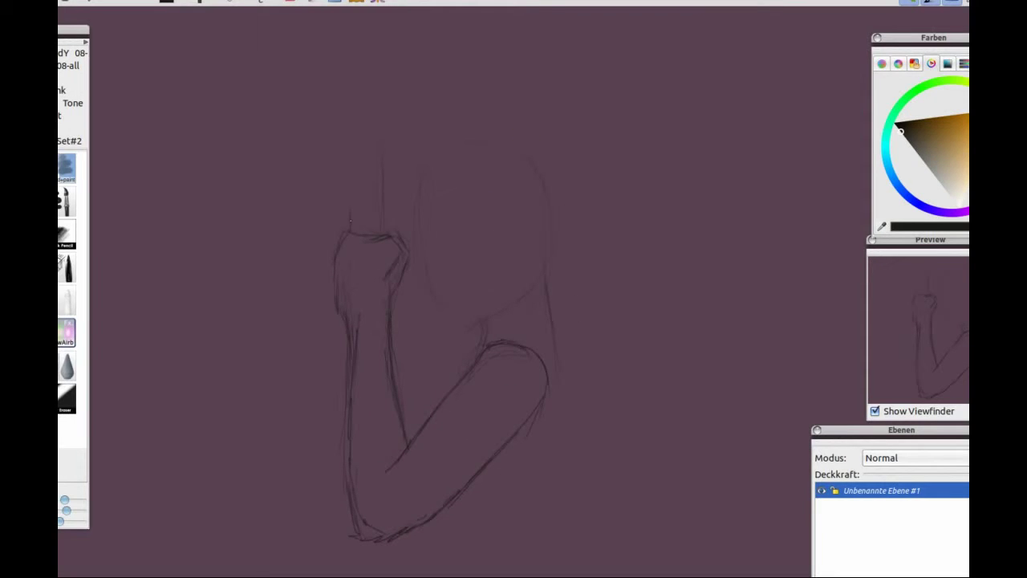
drag(258, 152, 384, 195)
drag(281, 165, 347, 193)
drag(417, 449, 402, 469)
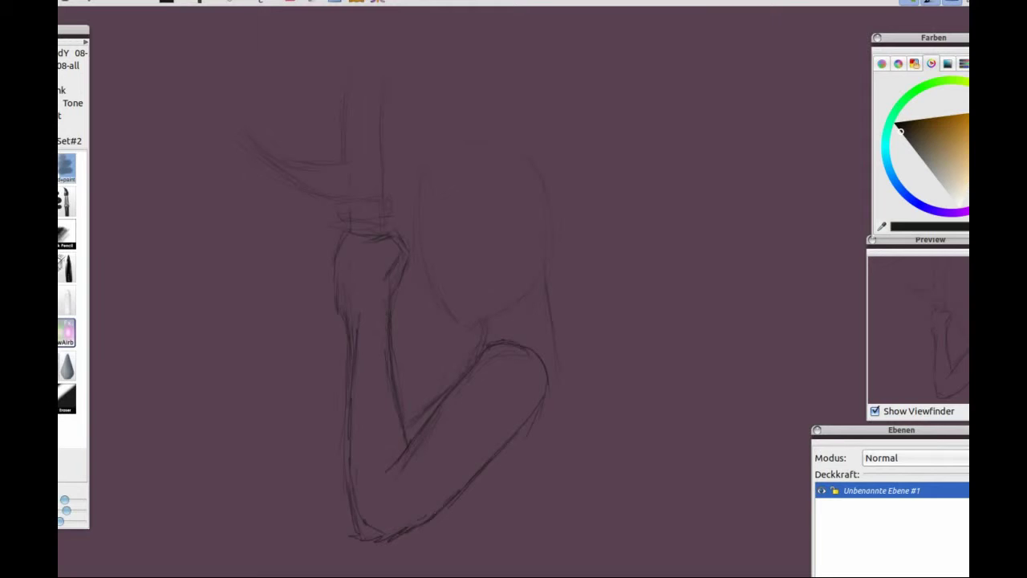
Sketch the back contour, jawline and long hair, and the edges of the top around the shoulder and chest.
scroll(441, 361, down, 2)
drag(567, 337, 535, 482)
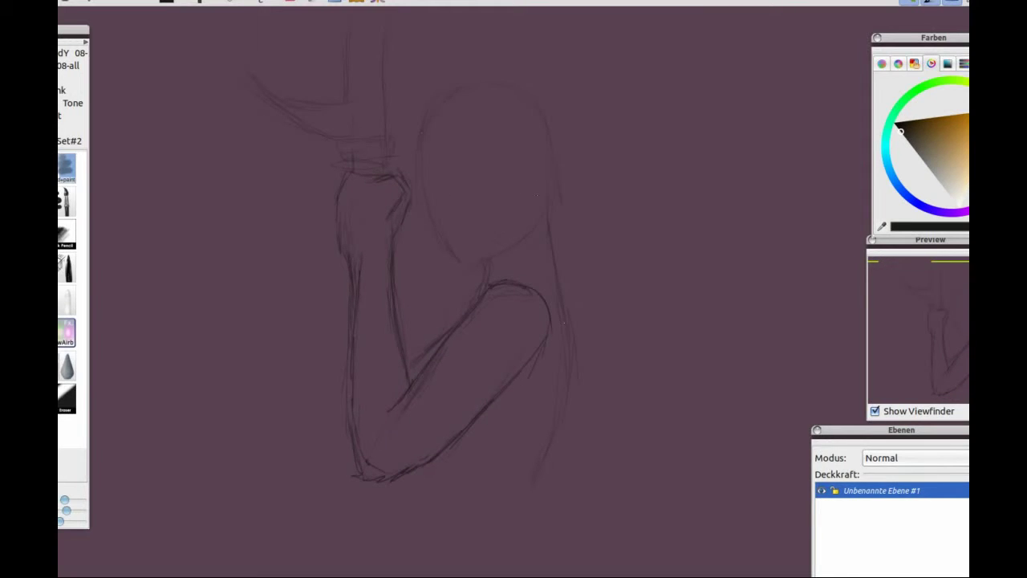
drag(506, 247, 465, 266)
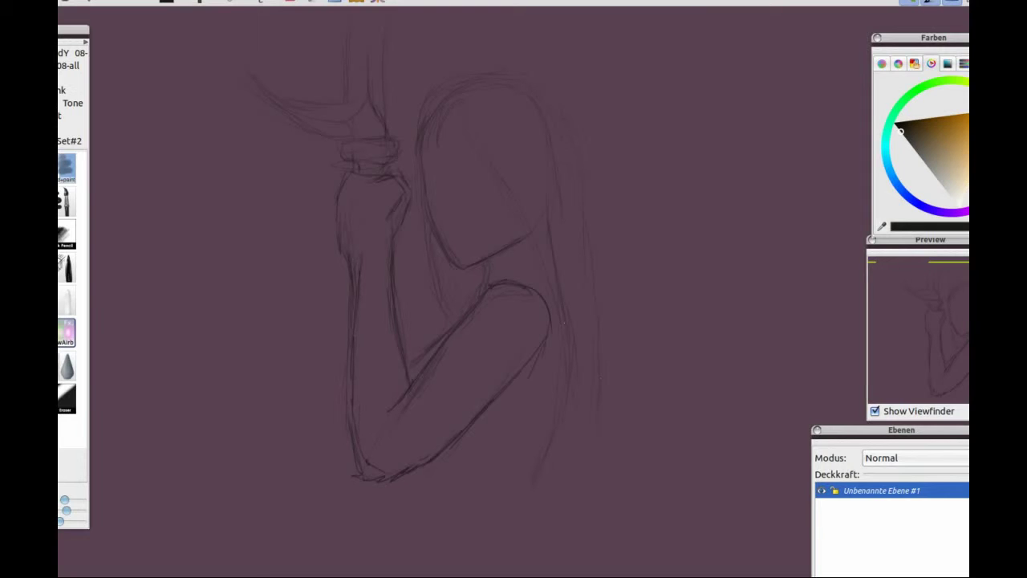
drag(451, 326, 488, 303)
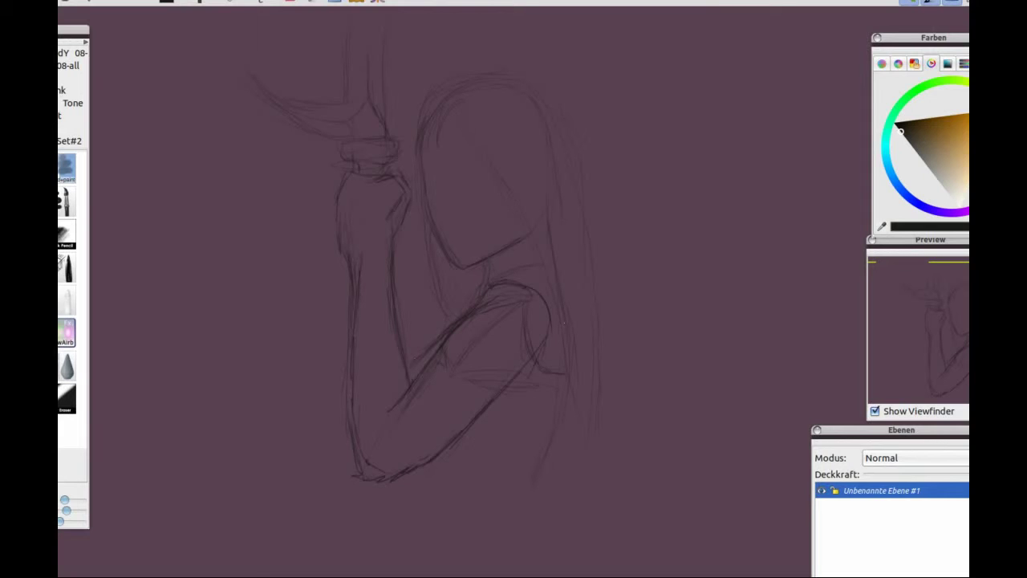
drag(421, 368, 438, 347)
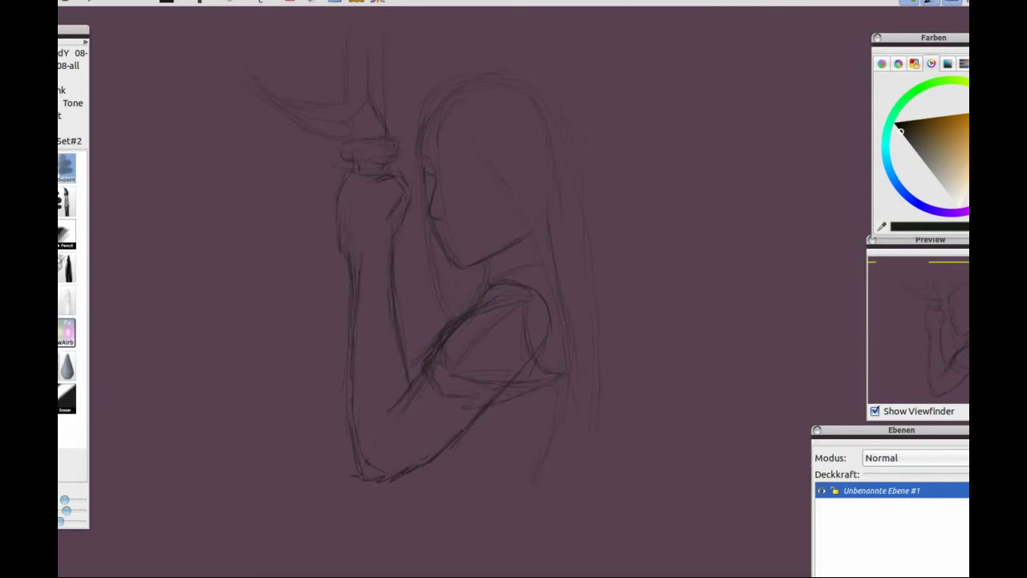
Sketch the woman's lips, the near eyebrow and the near eye's upper lid.
scroll(457, 213, up, 3)
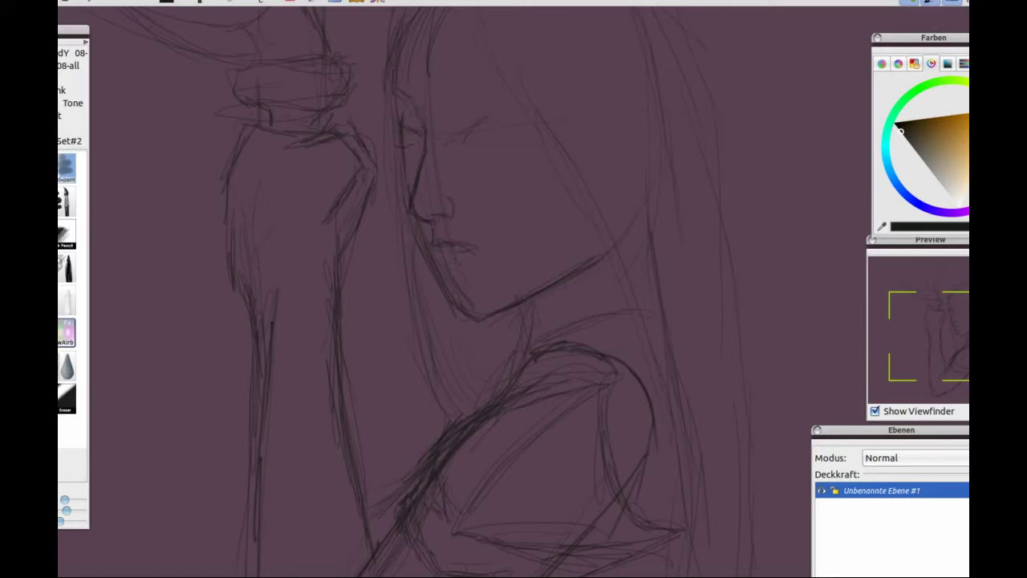
drag(435, 250, 437, 263)
drag(446, 103, 499, 83)
drag(493, 128, 529, 123)
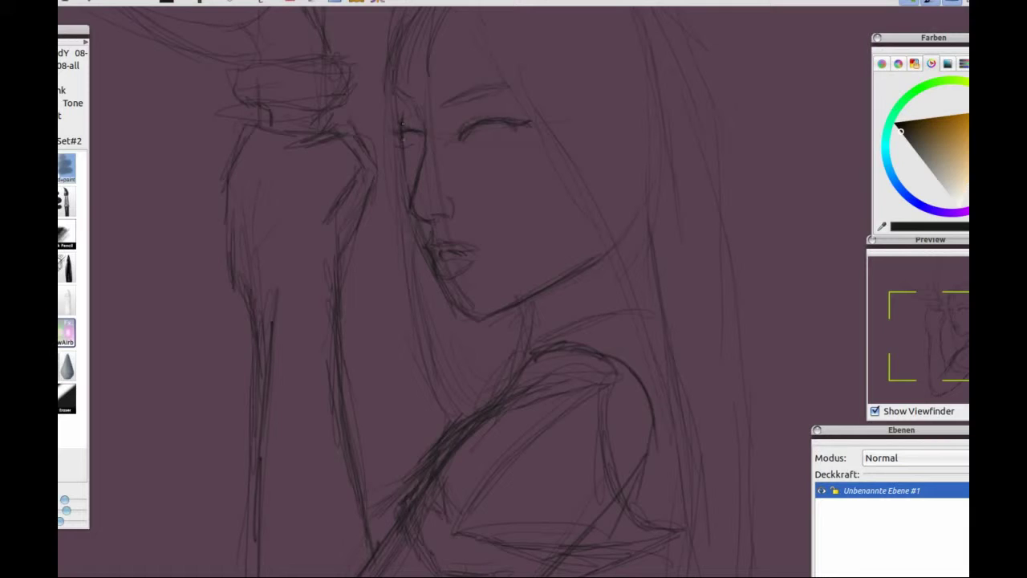
Draw the far eye, darken the lips, strengthen the front neck line and complete the near eye with its iris.
mouse_move(405, 128)
mouse_down()
mouse_move(423, 126)
mouse_move(422, 141)
mouse_up()
drag(467, 246, 485, 250)
mouse_move(457, 254)
mouse_down()
mouse_move(479, 252)
mouse_move(475, 273)
mouse_up()
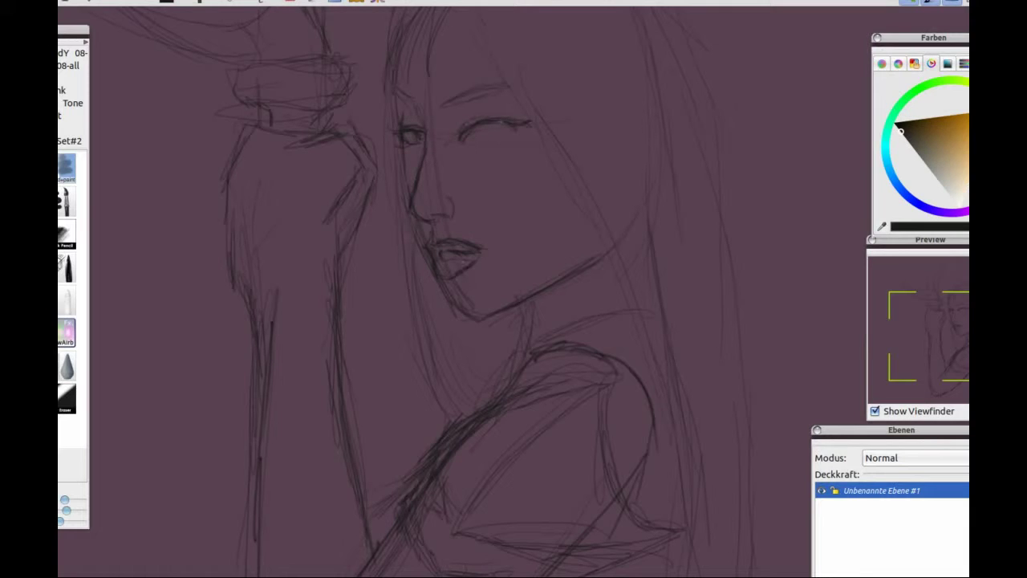
drag(519, 307, 531, 344)
drag(499, 142, 523, 132)
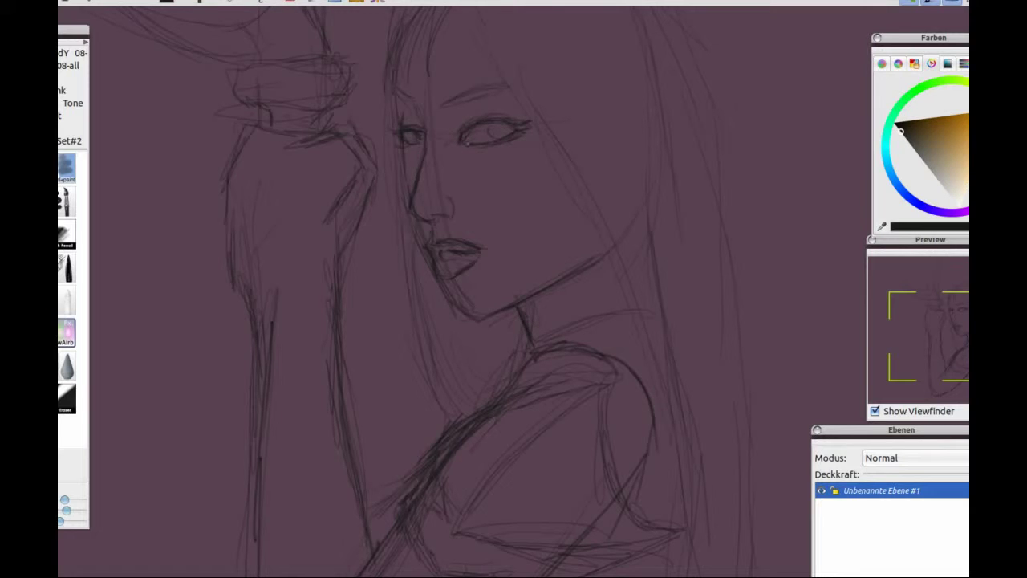
drag(430, 149, 403, 211)
Sketch the lower torso with a jagged waist edge and fabric folds below the arm.
drag(557, 336, 472, 182)
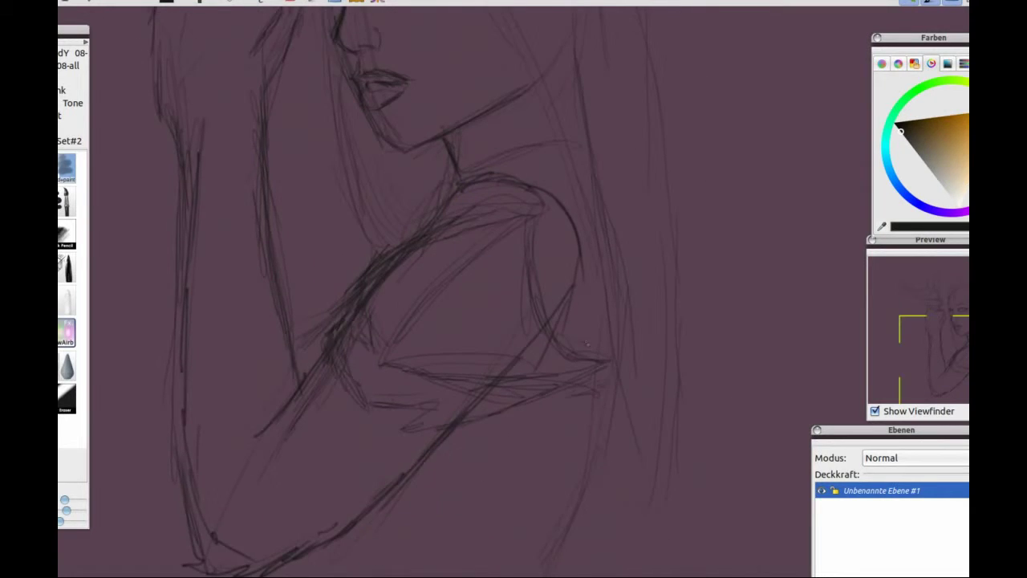
mouse_move(523, 512)
mouse_down()
mouse_move(488, 456)
mouse_move(502, 383)
mouse_move(464, 393)
mouse_move(585, 390)
mouse_move(467, 391)
mouse_move(505, 405)
mouse_up()
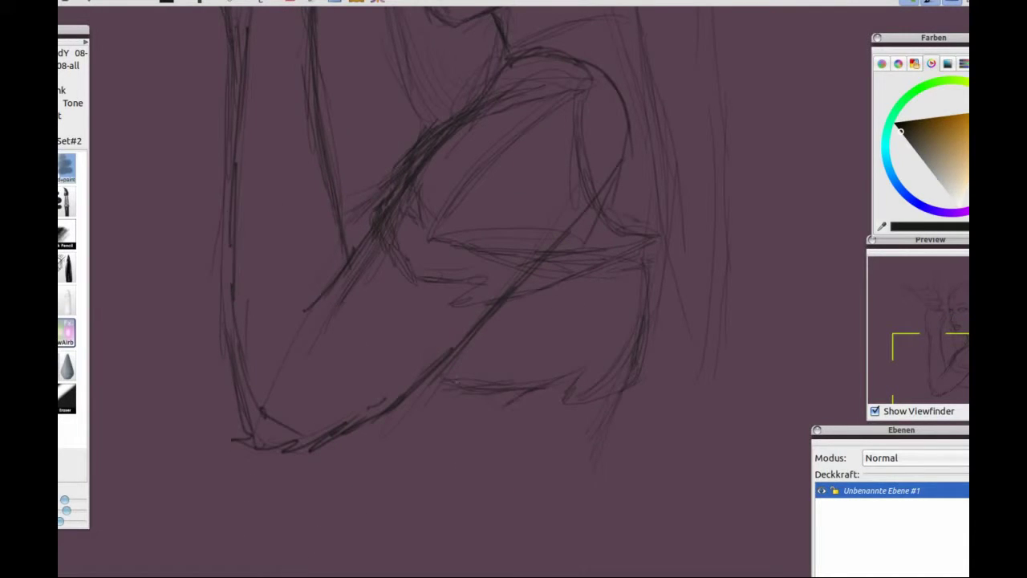
mouse_move(553, 377)
mouse_down()
mouse_move(574, 396)
mouse_move(575, 478)
mouse_up()
Sketch the forearm guard with a slanted edge at the wrist and a flared, pointed end at the elbow.
drag(482, 241, 530, 373)
drag(283, 134, 333, 189)
drag(260, 170, 252, 259)
mouse_move(257, 308)
mouse_down()
mouse_move(241, 438)
mouse_move(254, 469)
mouse_up()
drag(348, 359, 334, 377)
drag(251, 483, 249, 527)
drag(246, 454, 253, 533)
drag(372, 389, 316, 454)
drag(377, 354, 305, 469)
mouse_move(297, 412)
mouse_down()
mouse_move(242, 449)
mouse_move(274, 426)
mouse_up()
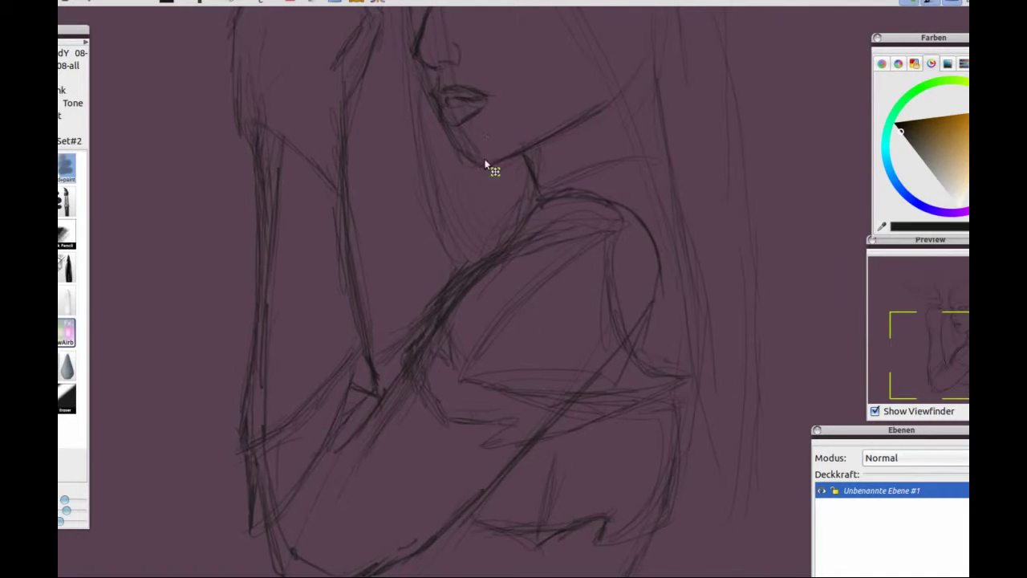
Strengthen the outer contours of the raised fist and the lines of its fingers.
drag(490, 166, 519, 261)
drag(256, 164, 255, 199)
drag(261, 170, 273, 219)
drag(348, 95, 379, 178)
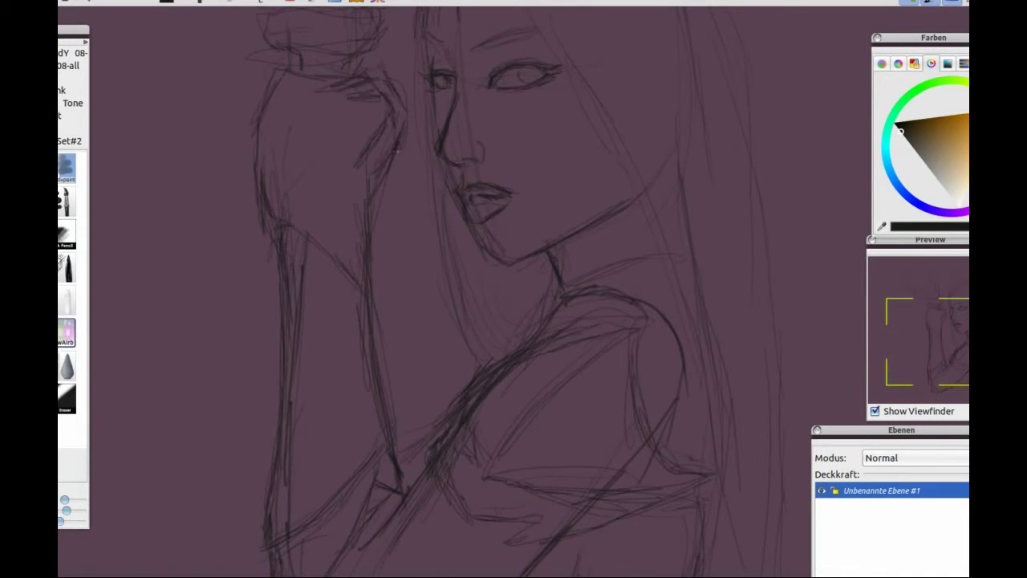
Erase the old finger and knuckle lines along the top and inner side of the fist.
key(e)
mouse_move(377, 64)
mouse_down()
mouse_move(351, 134)
mouse_move(395, 176)
mouse_up()
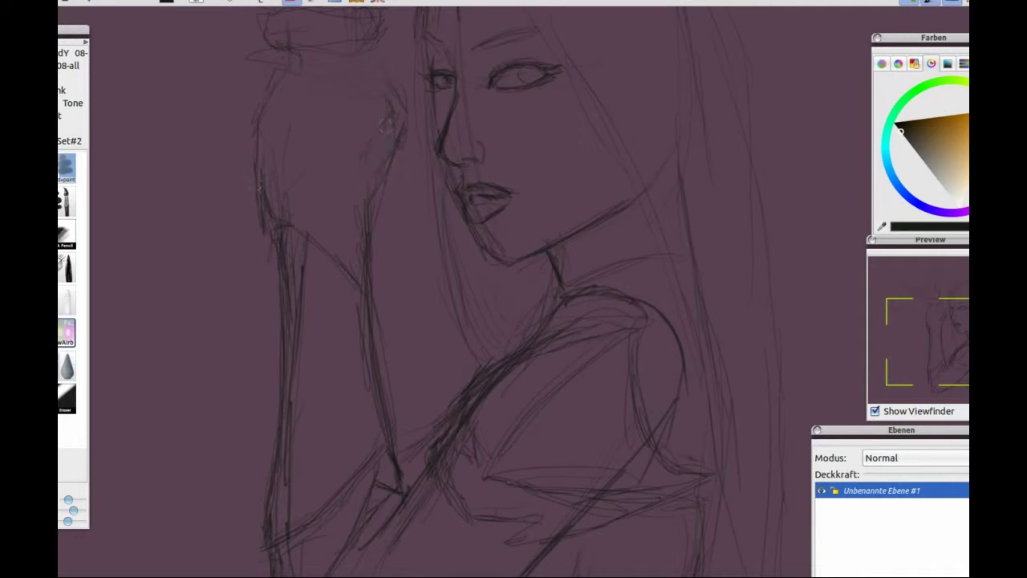
click(333, 234)
Redraw the fist around the weapon handle with clear knuckles, sides and a slanted wrist edge.
drag(309, 96, 385, 94)
mouse_move(390, 163)
mouse_down()
mouse_move(364, 182)
mouse_move(358, 232)
mouse_up()
drag(382, 93, 354, 136)
drag(310, 104, 366, 112)
mouse_move(288, 74)
mouse_down()
mouse_move(307, 98)
mouse_move(258, 130)
mouse_move(257, 167)
mouse_up()
mouse_move(260, 88)
mouse_down()
mouse_move(255, 106)
mouse_move(281, 73)
mouse_up()
drag(359, 61, 363, 266)
drag(292, 205, 354, 254)
drag(286, 230, 287, 287)
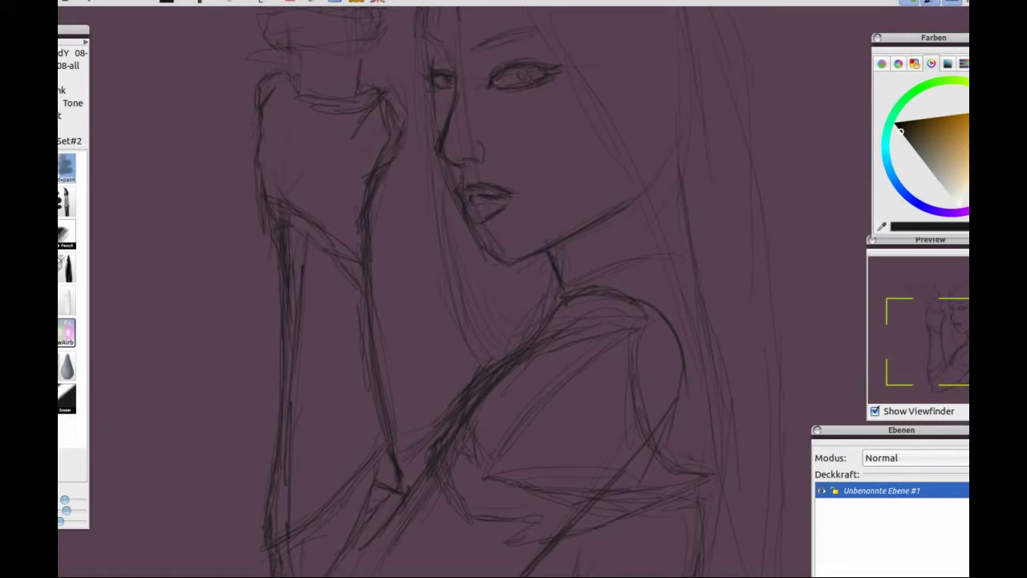
Define the near cheek and jaw contour, the collar, the top's edge behind the arm and the long hair strands.
mouse_move(680, 278)
mouse_down()
mouse_move(634, 245)
mouse_move(632, 213)
mouse_up()
drag(587, 170, 513, 227)
drag(545, 189, 510, 221)
mouse_move(620, 243)
mouse_down()
mouse_move(605, 230)
mouse_move(627, 243)
mouse_up()
drag(612, 388, 654, 376)
drag(621, 396, 661, 374)
mouse_move(562, 241)
mouse_down()
mouse_move(610, 345)
mouse_move(602, 425)
mouse_up()
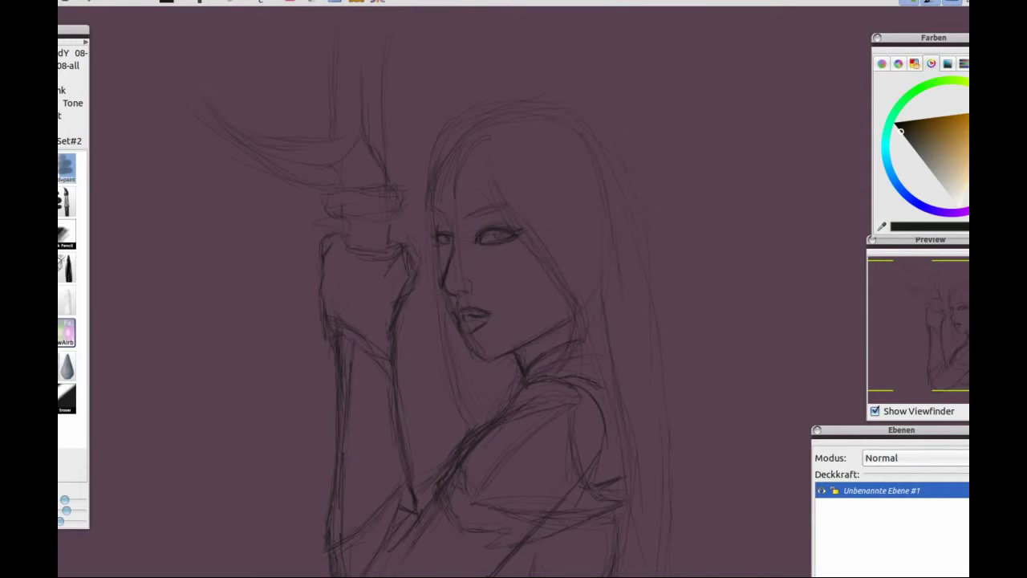
mouse_move(608, 140)
mouse_down()
mouse_move(545, 162)
mouse_move(481, 118)
mouse_up()
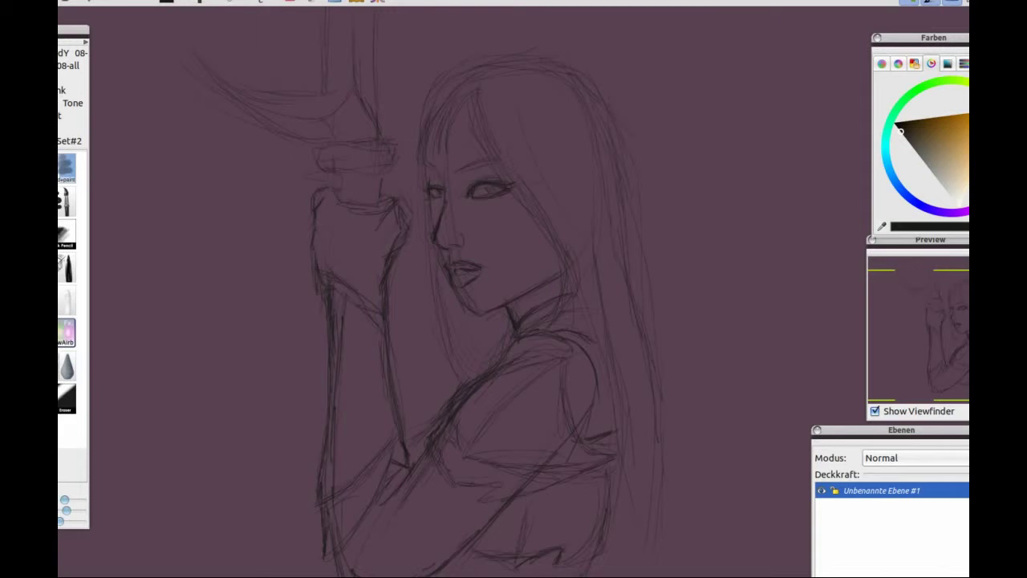
Add a new layer beneath the sketch and block in the forehead, jaw edge and neck in tan with a larger brush.
click(862, 564)
drag(960, 175, 956, 168)
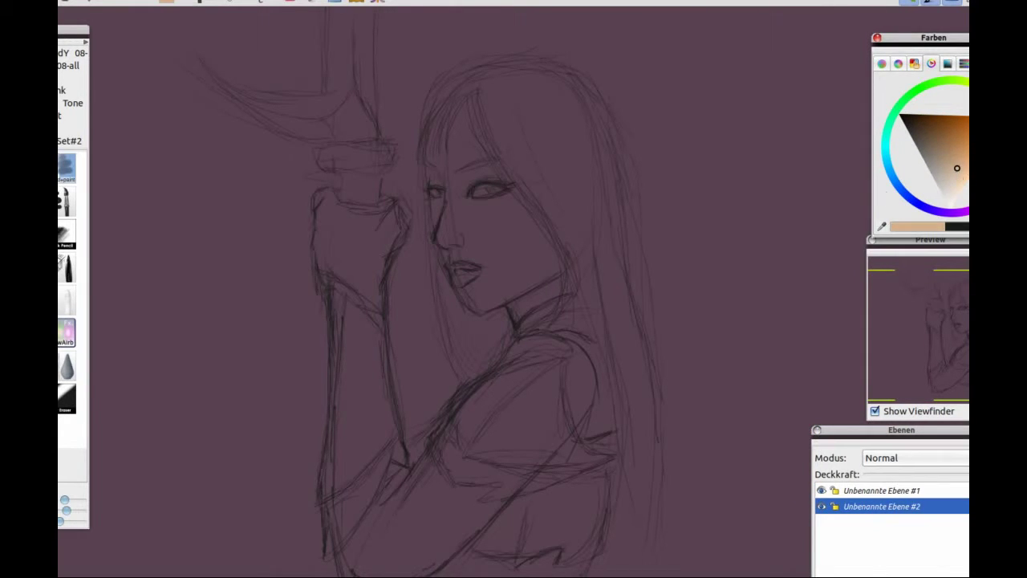
drag(66, 510, 74, 510)
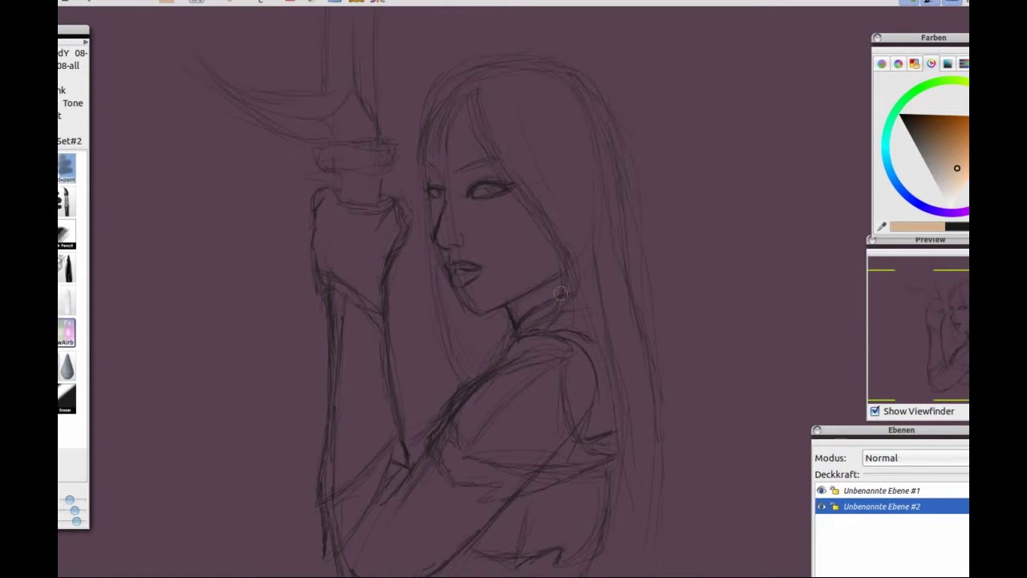
mouse_move(520, 318)
mouse_down()
mouse_move(561, 282)
mouse_move(529, 298)
mouse_move(575, 270)
mouse_move(536, 223)
mouse_up()
drag(435, 152, 435, 181)
drag(438, 113, 493, 169)
drag(474, 108, 475, 132)
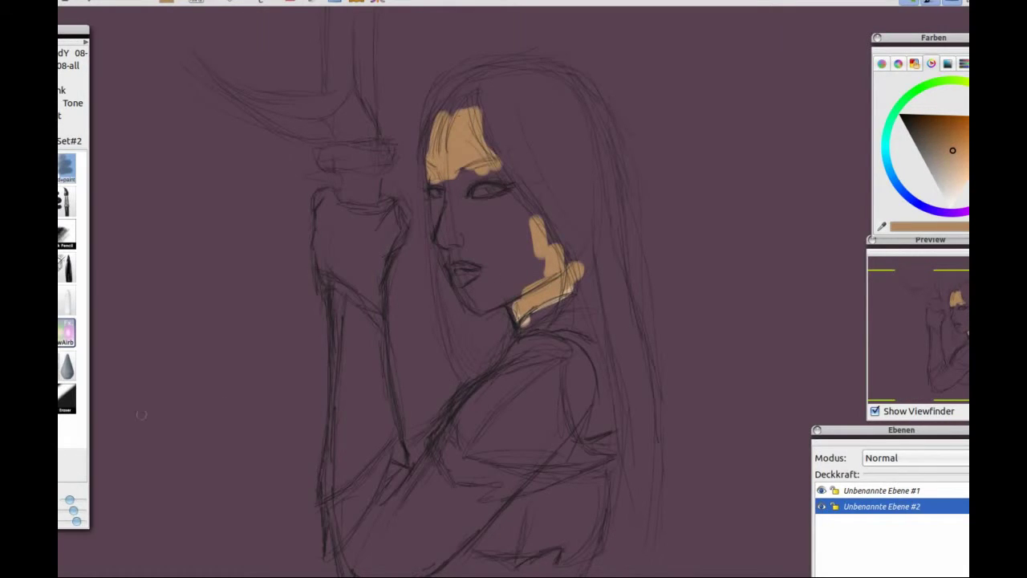
Fill the rest of the face with tan around the eyes and paint skin tones along the fist's edges.
drag(449, 197, 506, 172)
mouse_move(481, 112)
mouse_down()
mouse_move(446, 245)
mouse_move(481, 210)
mouse_move(521, 201)
mouse_move(493, 301)
mouse_move(473, 273)
mouse_move(501, 228)
mouse_move(537, 281)
mouse_move(485, 305)
mouse_move(458, 277)
mouse_up()
mouse_move(325, 197)
mouse_down()
mouse_move(336, 225)
mouse_move(398, 241)
mouse_move(377, 265)
mouse_move(393, 240)
mouse_move(320, 241)
mouse_move(322, 264)
mouse_up()
drag(67, 499, 72, 499)
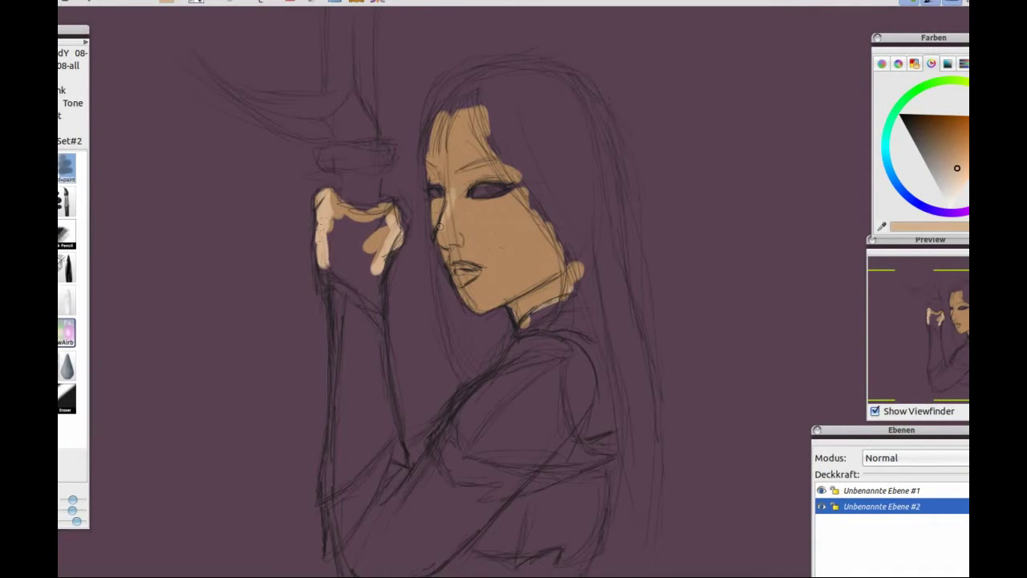
On layer Unbenannte Ebene #2, paint light skin along the far edge of the face and fill the fist with sampled tan.
click(881, 490)
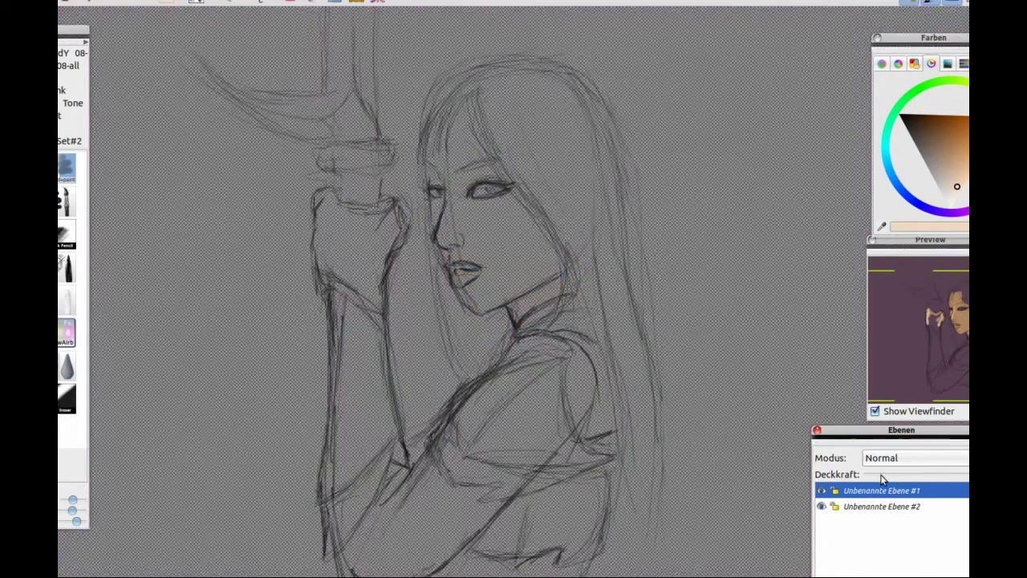
click(881, 506)
mouse_move(435, 174)
mouse_down()
mouse_move(434, 225)
mouse_move(452, 273)
mouse_move(468, 306)
mouse_move(490, 295)
mouse_move(475, 311)
mouse_up()
ctrl+click(329, 232)
mouse_move(329, 233)
mouse_down()
mouse_move(353, 293)
mouse_move(369, 241)
mouse_move(353, 280)
mouse_move(375, 280)
mouse_up()
Fill the upper arm, elbow, shoulder and bare waist with the tan skin colour.
drag(399, 466, 385, 504)
scroll(396, 360, down, 4)
mouse_move(363, 361)
mouse_down()
mouse_move(337, 437)
mouse_move(353, 441)
mouse_move(437, 298)
mouse_move(387, 343)
mouse_move(343, 413)
mouse_move(496, 323)
mouse_move(365, 377)
mouse_move(345, 425)
mouse_move(353, 441)
mouse_up()
mouse_move(493, 232)
mouse_down()
mouse_move(513, 210)
mouse_move(560, 259)
mouse_move(458, 339)
mouse_move(571, 299)
mouse_up()
drag(562, 133, 499, 137)
mouse_move(482, 385)
mouse_down()
mouse_move(449, 425)
mouse_move(513, 297)
mouse_move(562, 401)
mouse_move(515, 466)
mouse_move(482, 481)
mouse_move(527, 339)
mouse_move(549, 483)
mouse_up()
Blend light skin highlights into the near cheek, forehead, far side of the face and outer edge of the fist.
ctrl+click(503, 177)
key(1)
mouse_move(499, 189)
mouse_down()
mouse_move(486, 207)
mouse_move(494, 214)
mouse_up()
mouse_move(454, 162)
mouse_down()
mouse_move(446, 113)
mouse_move(451, 154)
mouse_up()
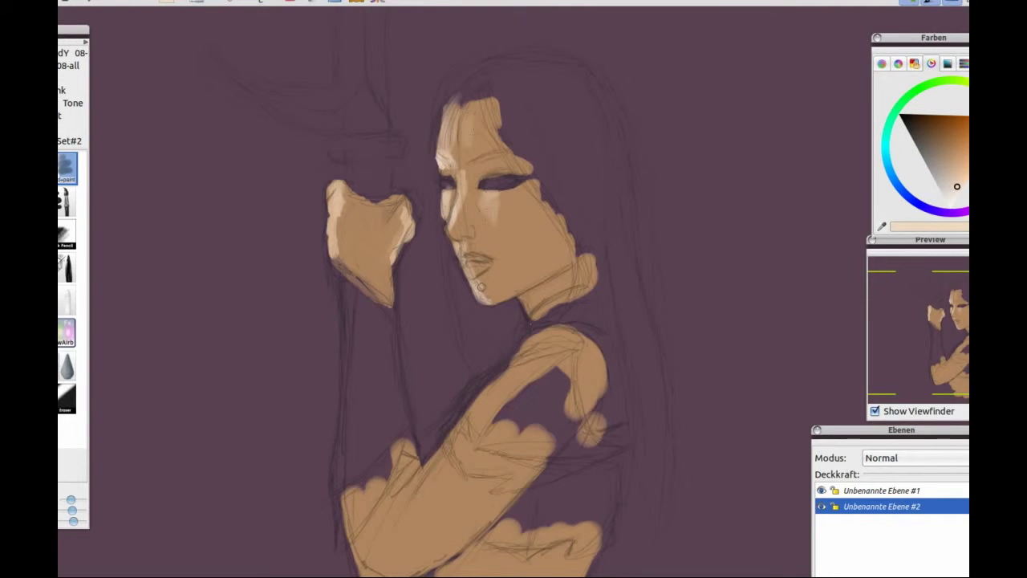
drag(336, 200, 345, 276)
Tint the near cheek, elbow and nose with warmer, reddish skin tones.
click(950, 150)
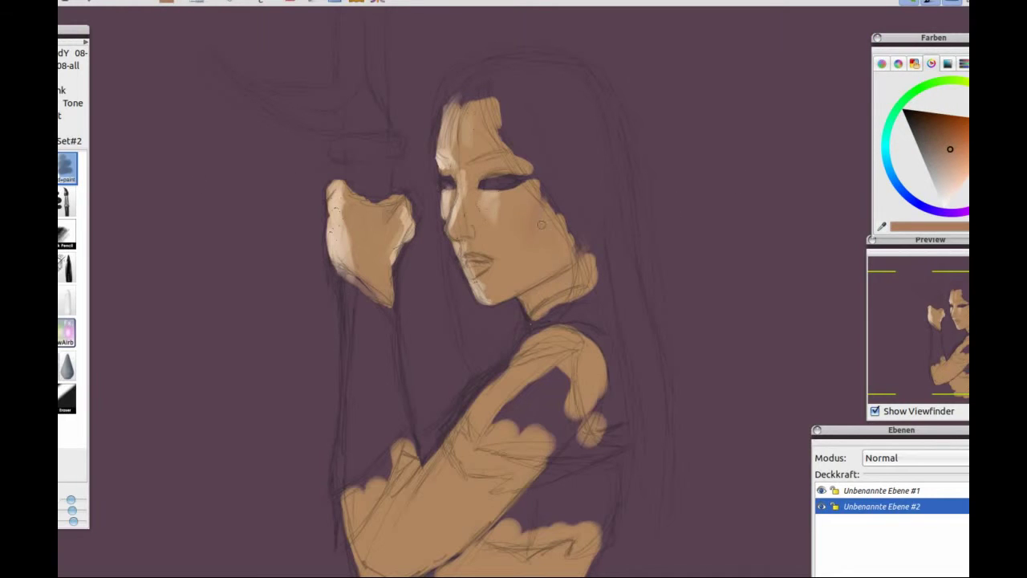
drag(371, 571, 404, 456)
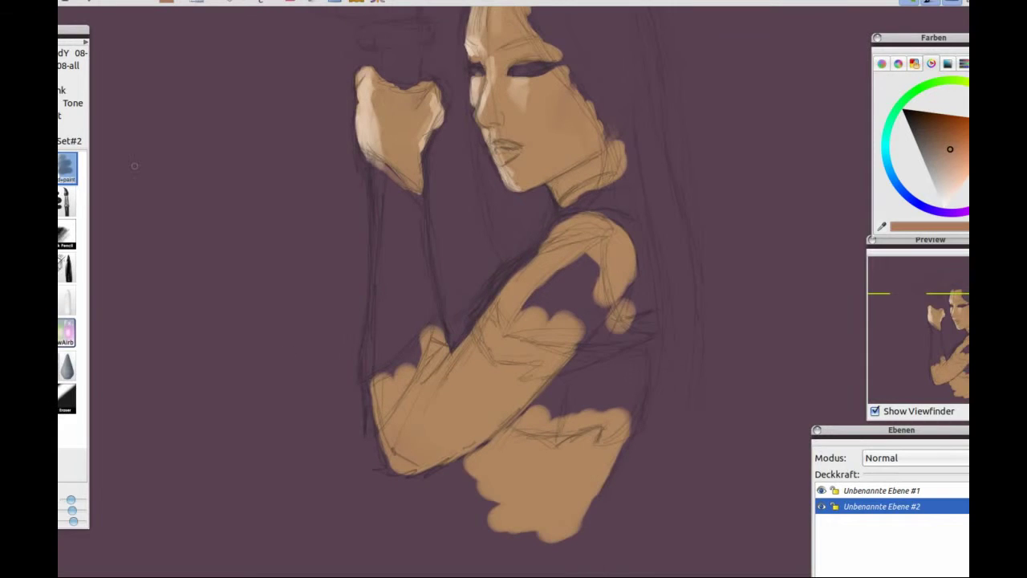
drag(951, 148, 958, 153)
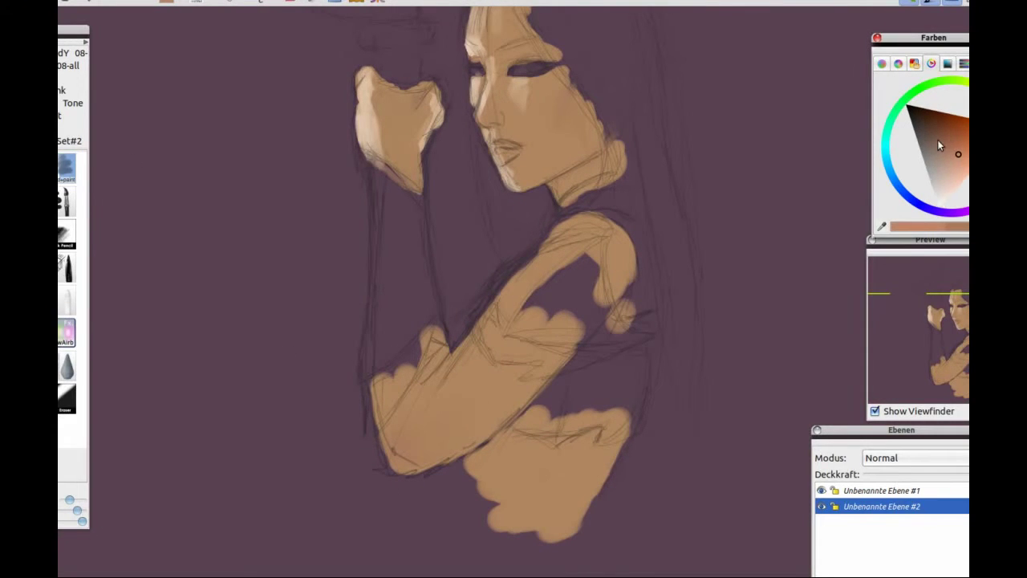
key(d)
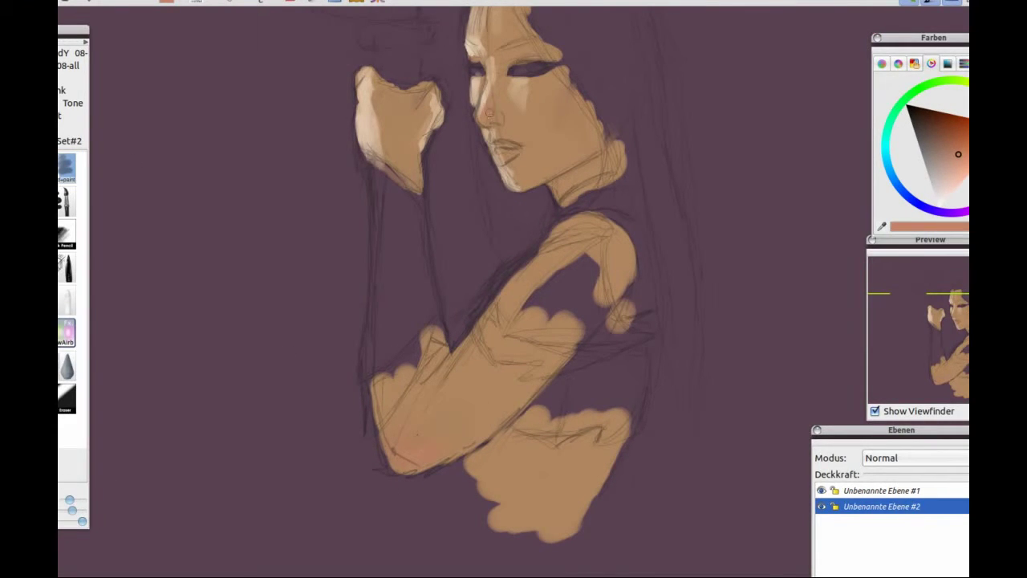
key(x)
mouse_move(439, 375)
mouse_down()
mouse_move(445, 354)
mouse_move(485, 330)
mouse_up()
Add pinkish tints to the fist and lips, and define the nostril and underside of the nose in dark brown.
scroll(344, 129, up, 2)
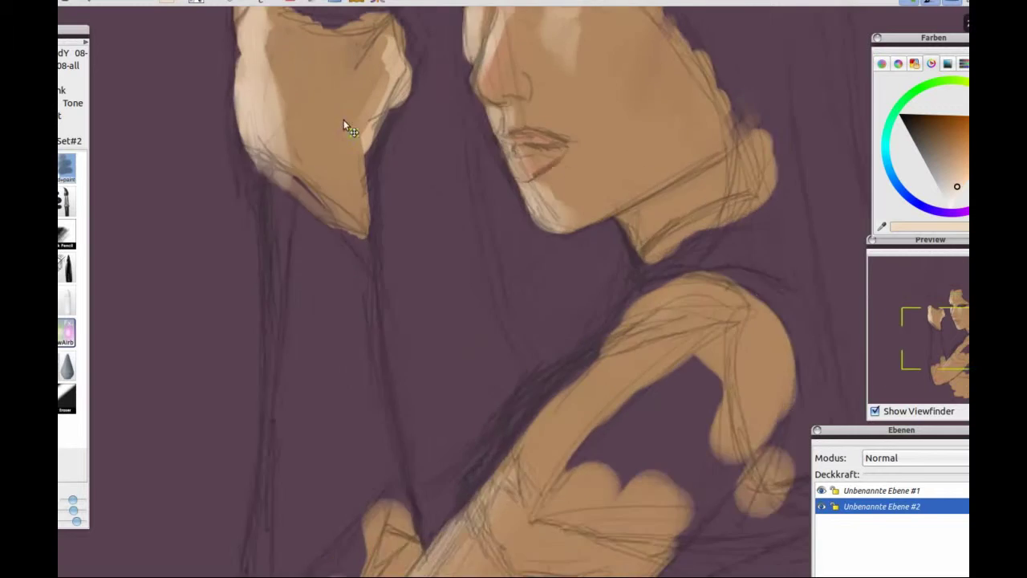
key(x)
drag(378, 171, 397, 180)
mouse_move(353, 304)
mouse_down()
mouse_move(310, 201)
mouse_move(342, 265)
mouse_move(361, 264)
mouse_up()
key(x)
drag(447, 191, 421, 357)
mouse_move(566, 216)
mouse_down()
mouse_move(555, 224)
mouse_move(575, 227)
mouse_up()
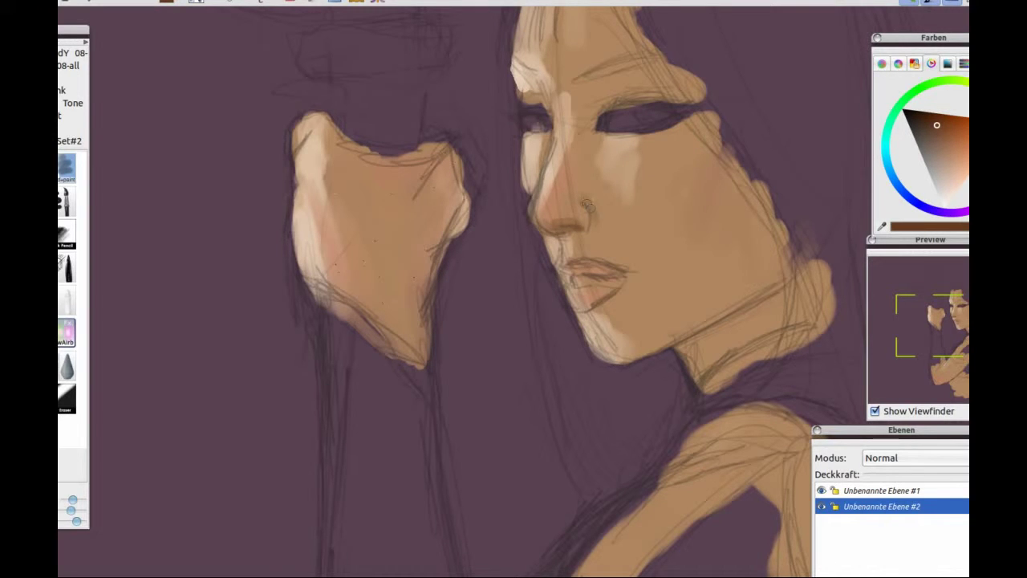
Blend dark brown shadows around the nose, under the jaw on the neck and along the near side of the face.
key(1)
mouse_move(608, 93)
mouse_down()
mouse_move(676, 99)
mouse_move(738, 132)
mouse_move(782, 277)
mouse_move(698, 337)
mouse_move(806, 307)
mouse_move(722, 341)
mouse_up()
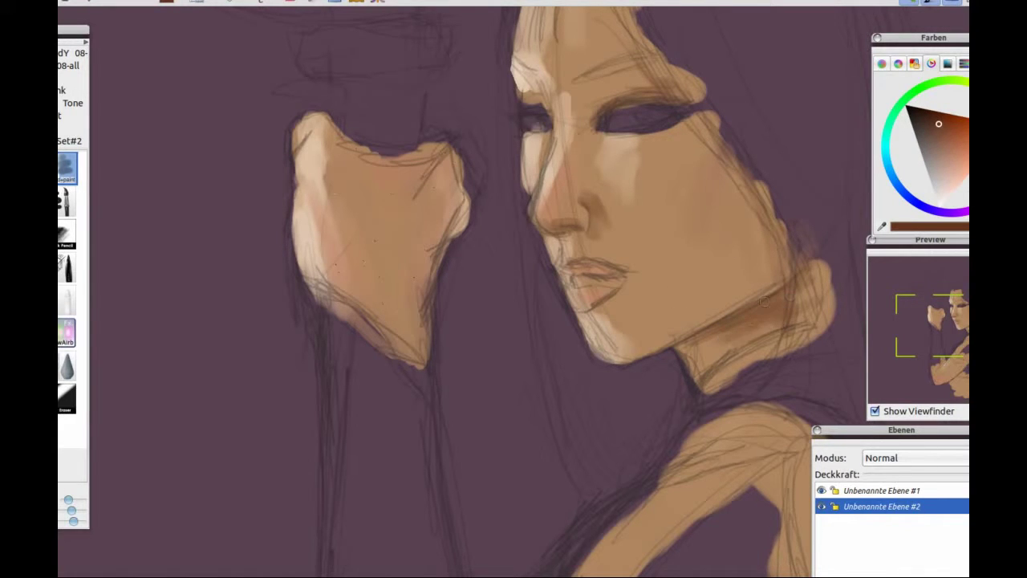
drag(742, 301, 777, 241)
ctrl+click(698, 188)
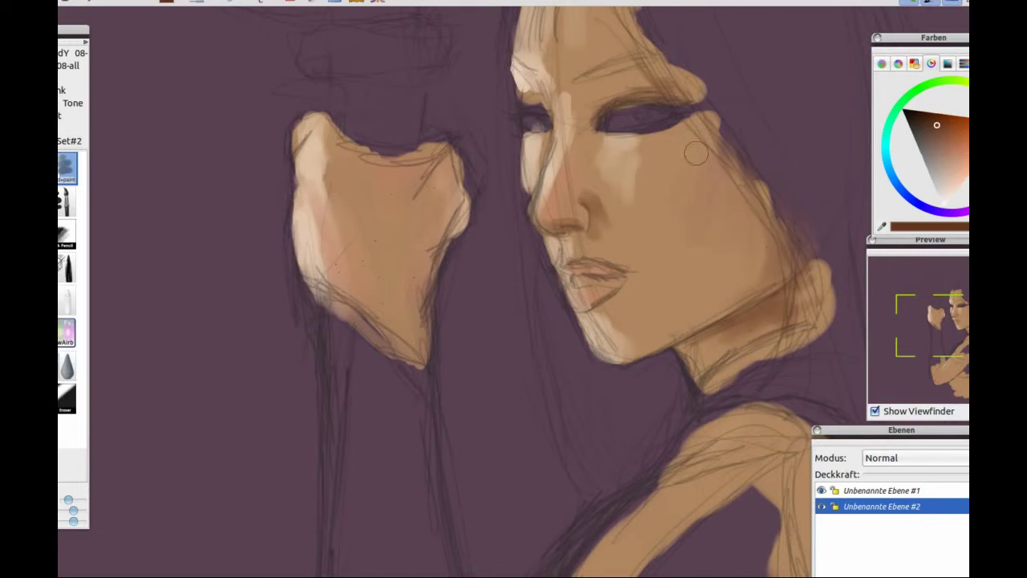
Tint the near cheek with a reddish skin tone and shade the fist's inner side and lower end in dark brown.
drag(676, 239, 786, 210)
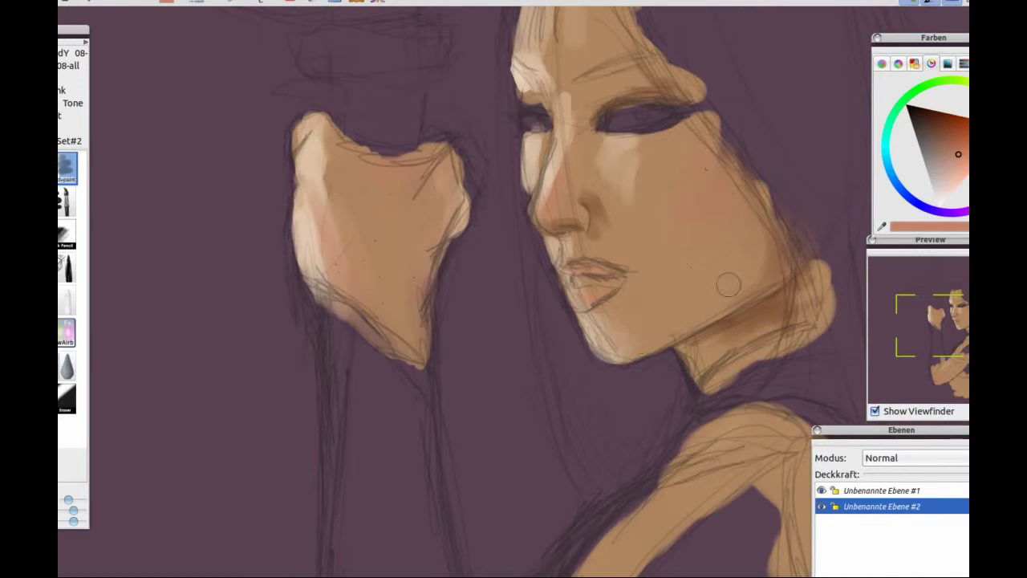
ctrl+click(687, 276)
drag(425, 245, 398, 255)
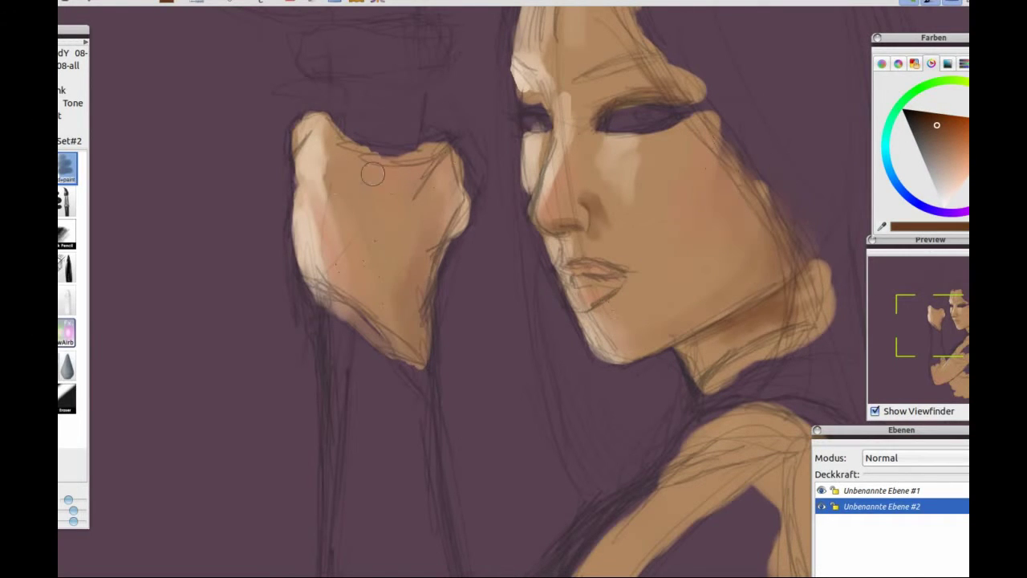
mouse_move(335, 189)
mouse_down()
mouse_move(411, 238)
mouse_move(440, 158)
mouse_move(414, 262)
mouse_move(365, 163)
mouse_move(404, 305)
mouse_move(370, 302)
mouse_move(416, 404)
mouse_move(321, 257)
mouse_up()
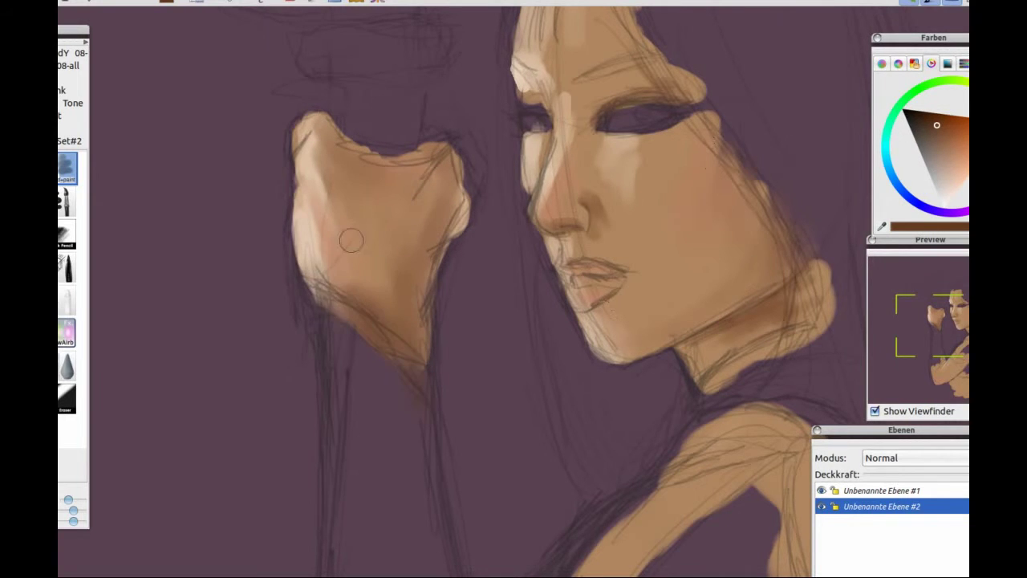
Shade the underside of the forearm and the small form beside it with broad dark brown strokes.
scroll(355, 236, down, 6)
mouse_move(409, 341)
mouse_down()
mouse_move(449, 285)
mouse_move(446, 336)
mouse_move(439, 304)
mouse_up()
key(x)
drag(73, 510, 78, 510)
drag(698, 245, 561, 417)
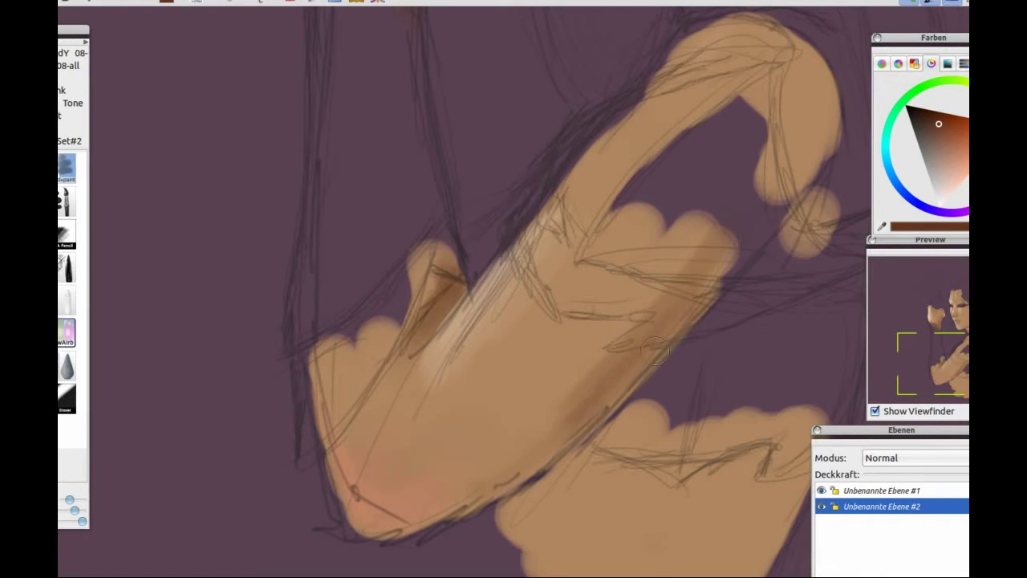
drag(690, 305, 433, 497)
drag(497, 457, 602, 361)
mouse_move(692, 242)
mouse_down()
mouse_move(538, 320)
mouse_move(642, 289)
mouse_move(730, 241)
mouse_up()
Shade the outer side of the torso in dark brown and soften the forearm and shoulder shading.
mouse_move(707, 393)
mouse_down()
mouse_move(687, 229)
mouse_move(665, 394)
mouse_up()
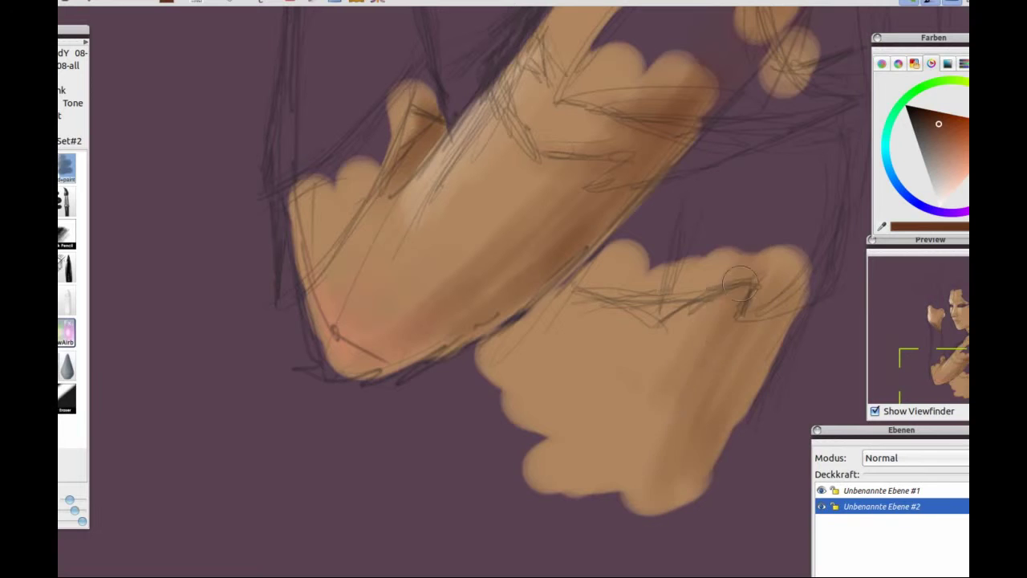
drag(722, 313, 666, 450)
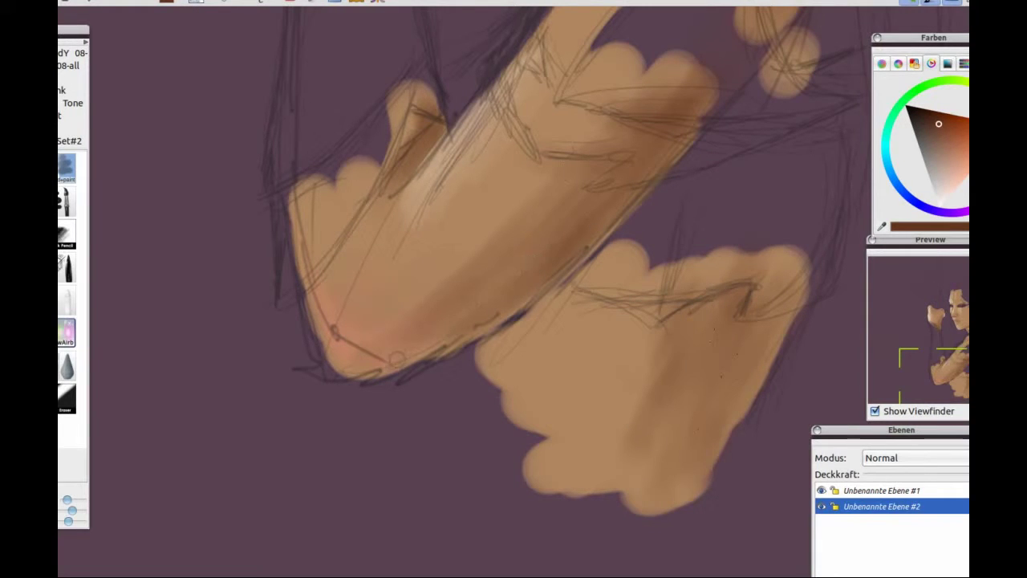
click(66, 397)
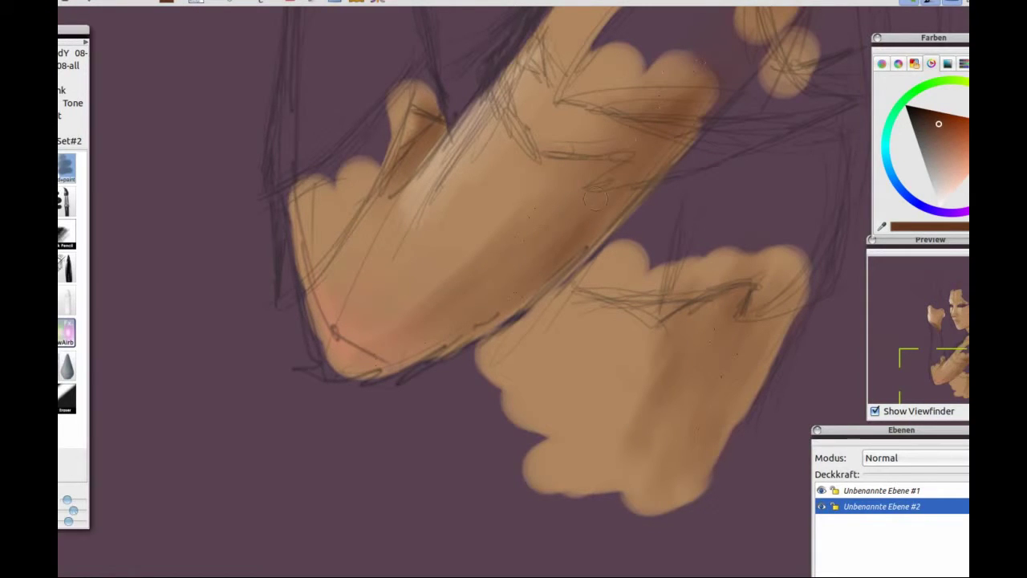
mouse_move(419, 211)
mouse_down()
mouse_move(666, 96)
mouse_move(587, 223)
mouse_up()
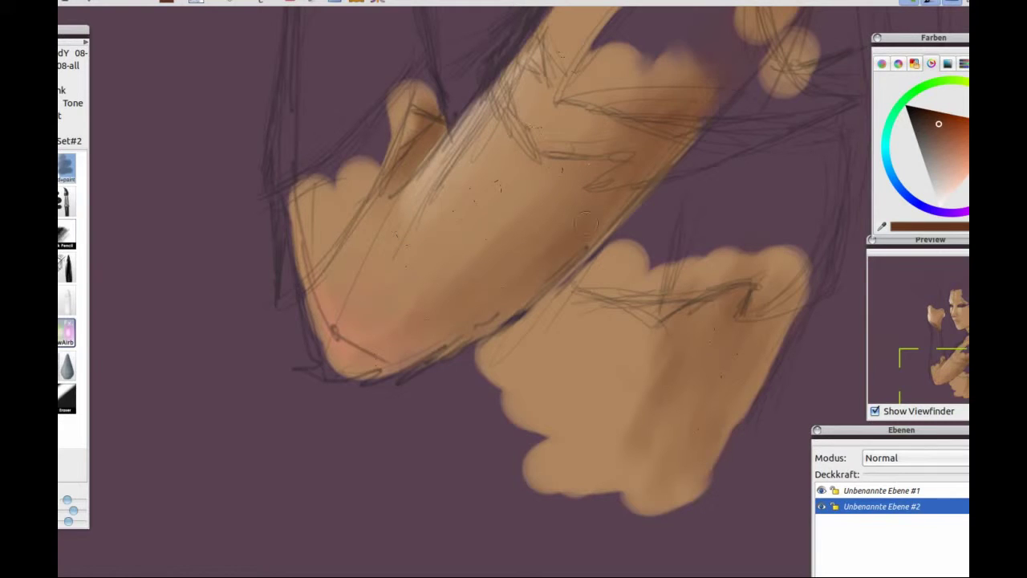
drag(418, 67, 398, 200)
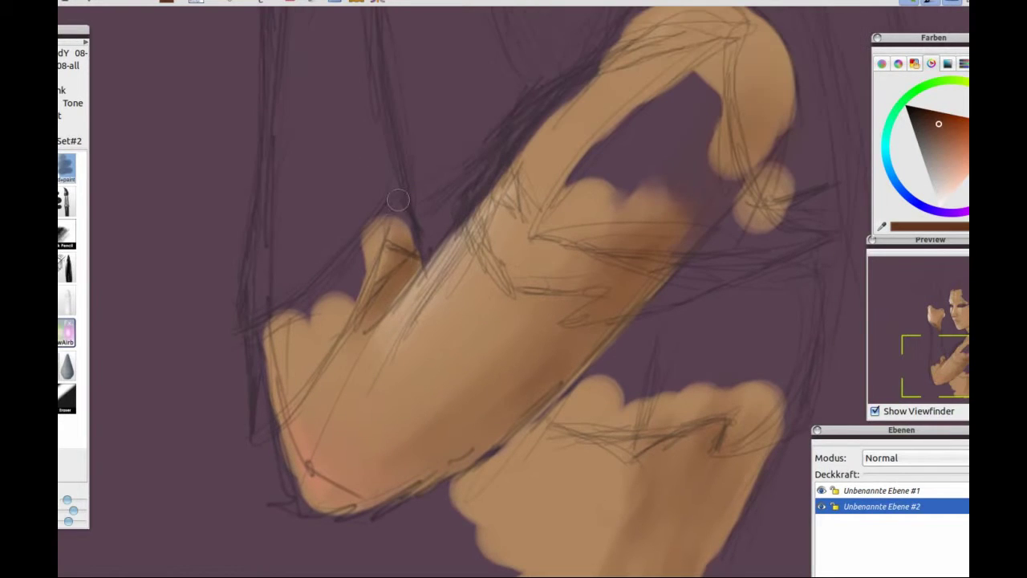
Deepen the dark brown beside the forearm with a finer brush and add light strokes along the forearm's upper edge.
click(67, 269)
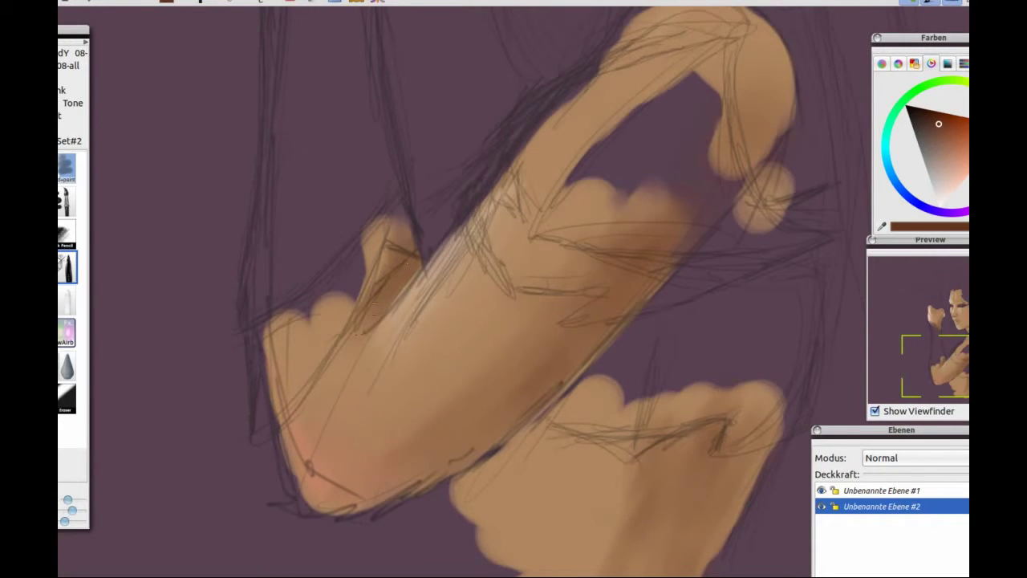
key(x)
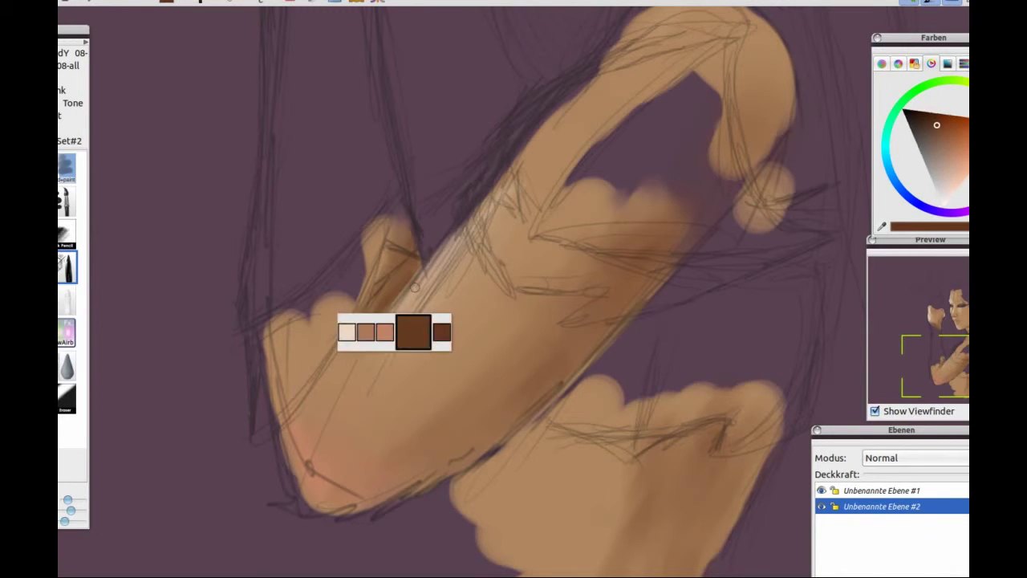
drag(489, 196, 365, 347)
drag(502, 363, 470, 577)
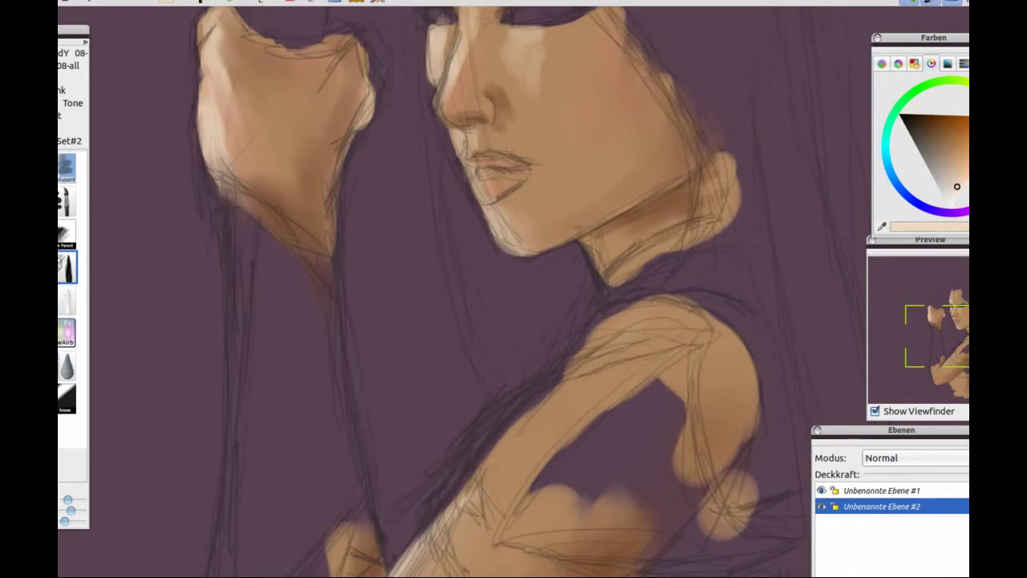
Check the face with the sketch layer briefly hidden, and line the fist's upper edge with a reddish skin tone.
drag(497, 92, 521, 328)
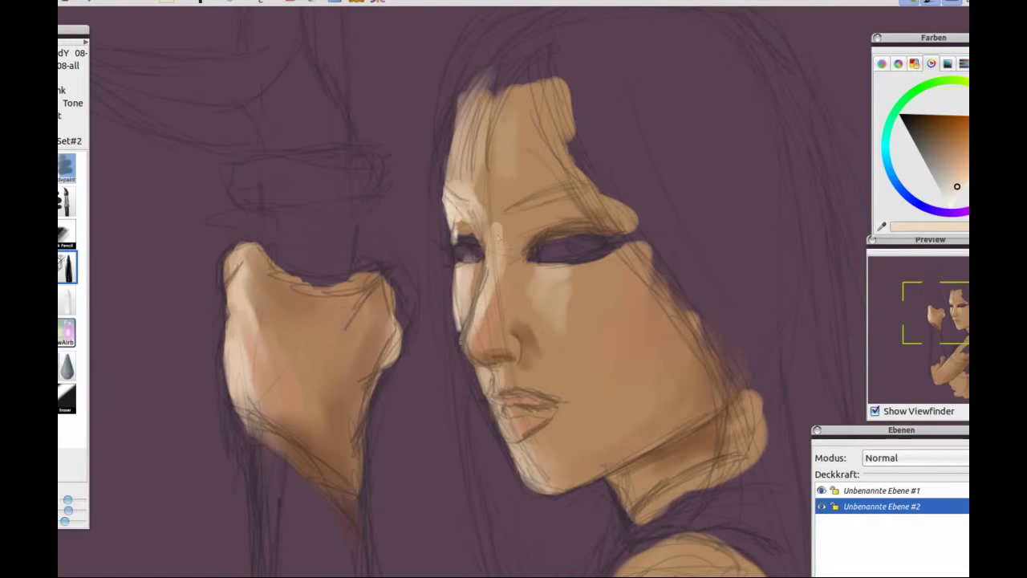
click(821, 490)
drag(447, 196, 452, 148)
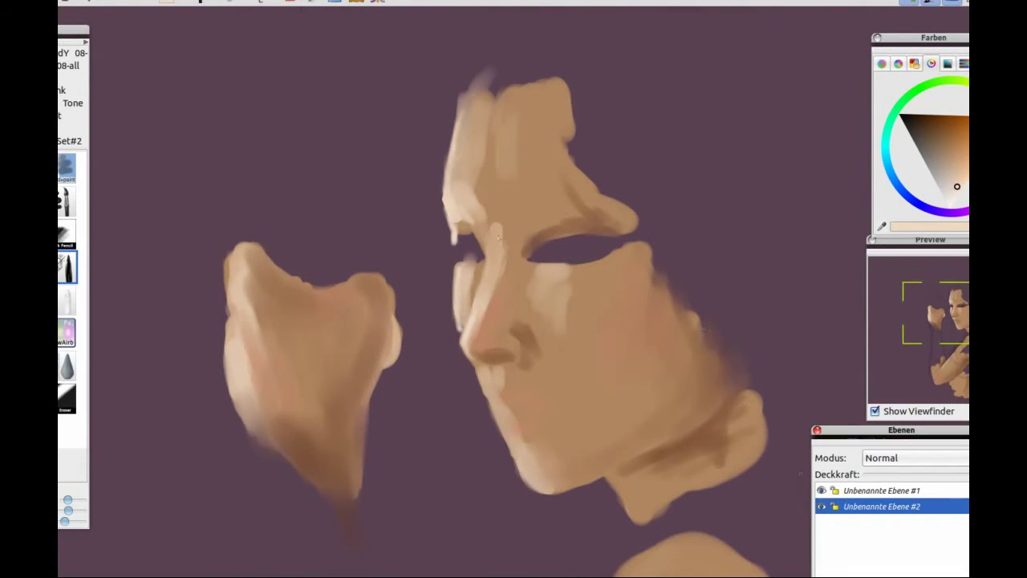
click(820, 490)
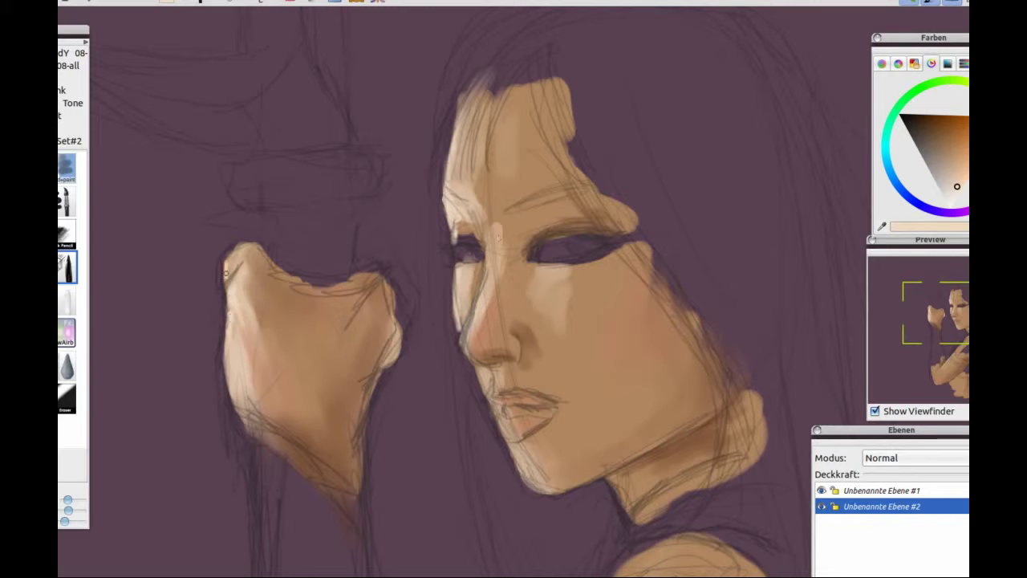
key(r)
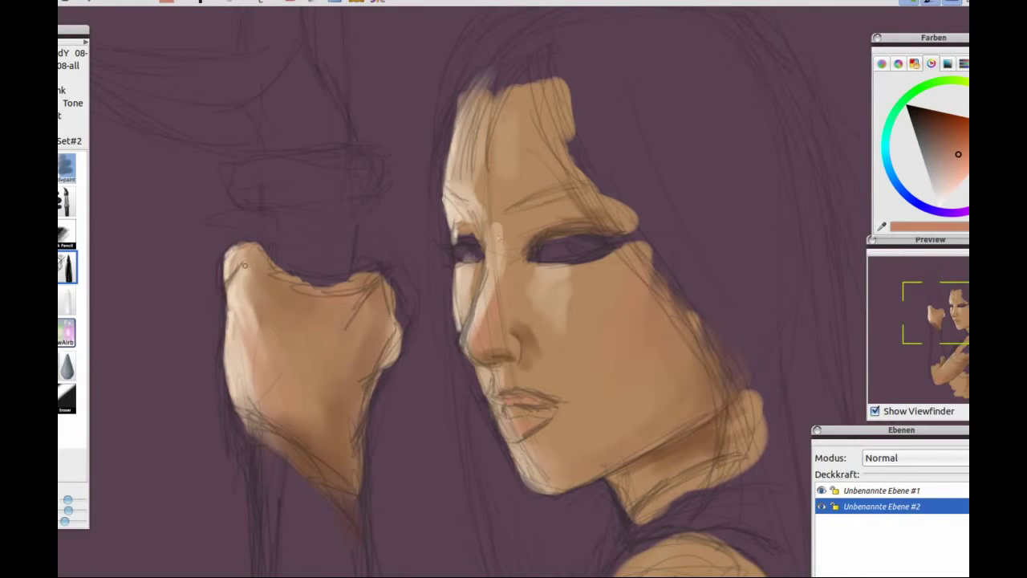
drag(339, 281, 277, 268)
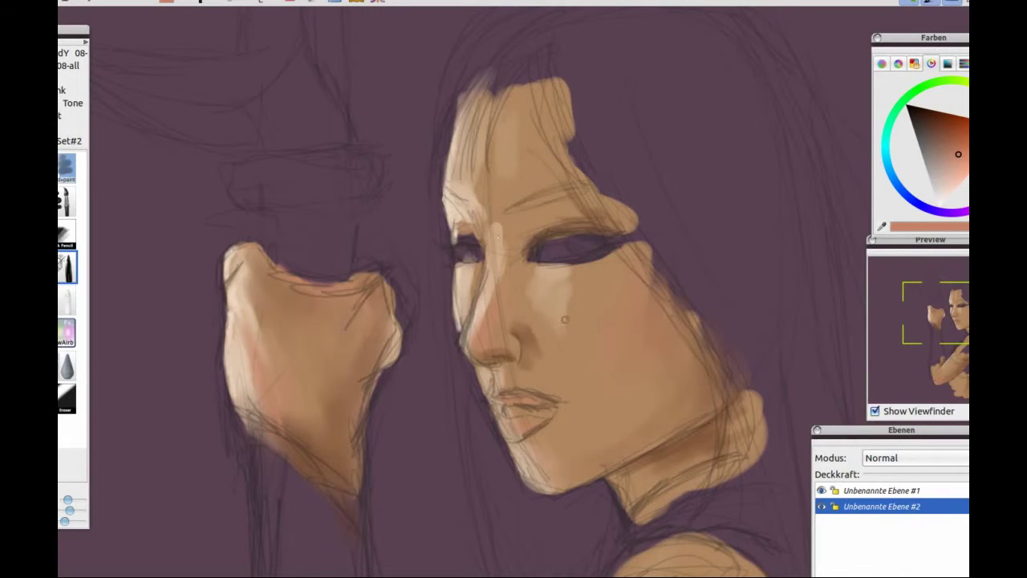
Paint dark brown around the eyes, down the near side of the face and as hair strands over the forehead.
key(r)
key(r)
mouse_move(544, 228)
mouse_down()
mouse_move(614, 221)
mouse_move(700, 379)
mouse_up()
drag(626, 249, 705, 405)
drag(539, 85, 482, 164)
drag(499, 99, 487, 167)
drag(517, 66, 482, 152)
Add more forehead hair strands and define both eyebrows in a medium brown.
key(r)
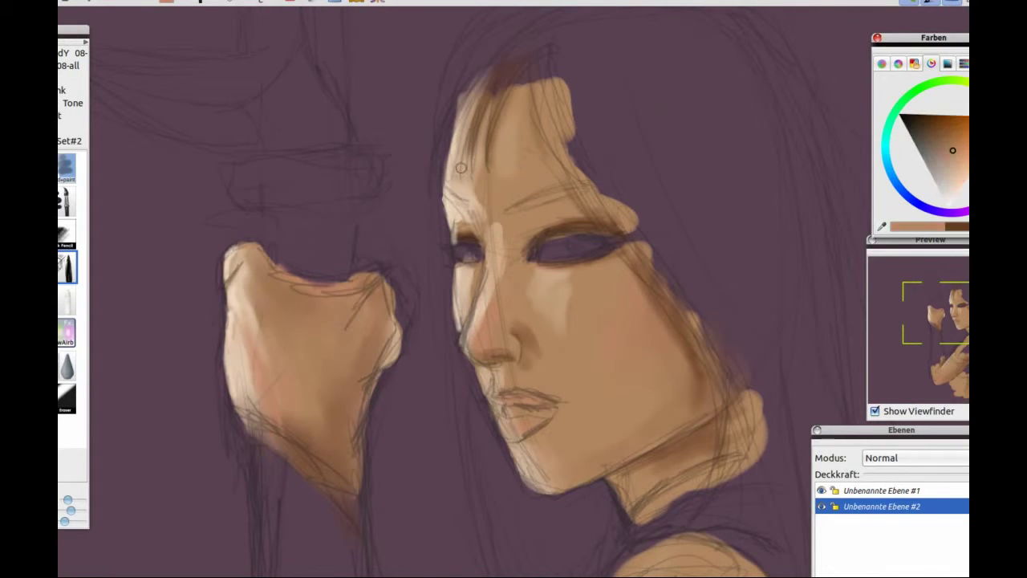
key(r)
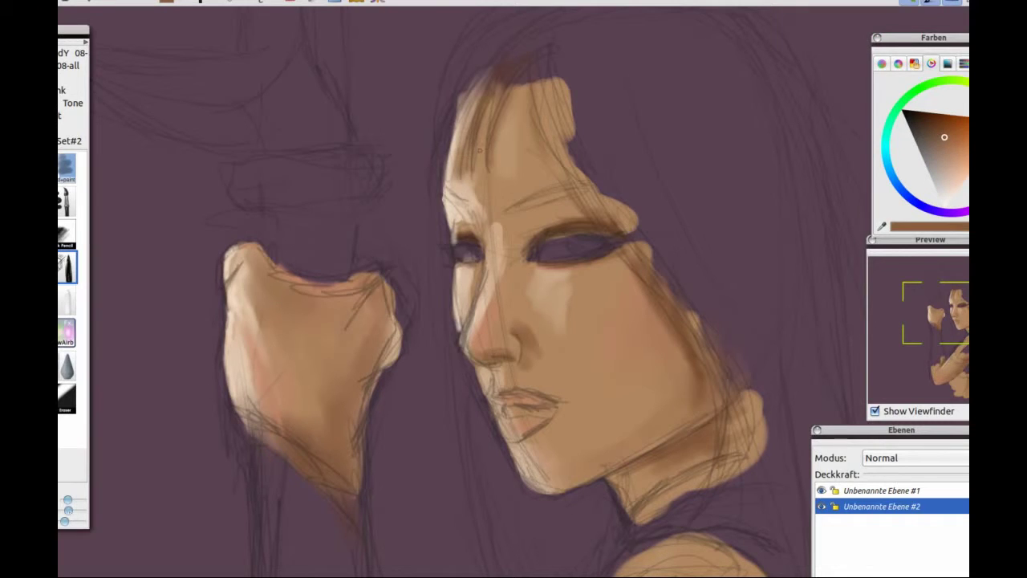
mouse_move(472, 100)
mouse_down()
mouse_move(451, 177)
mouse_move(449, 165)
mouse_up()
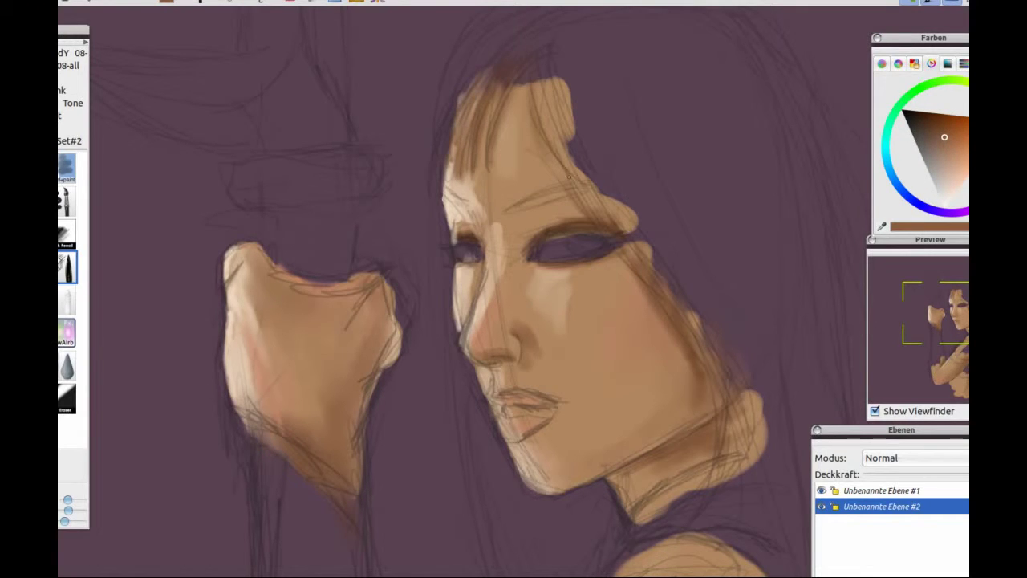
drag(579, 184, 523, 206)
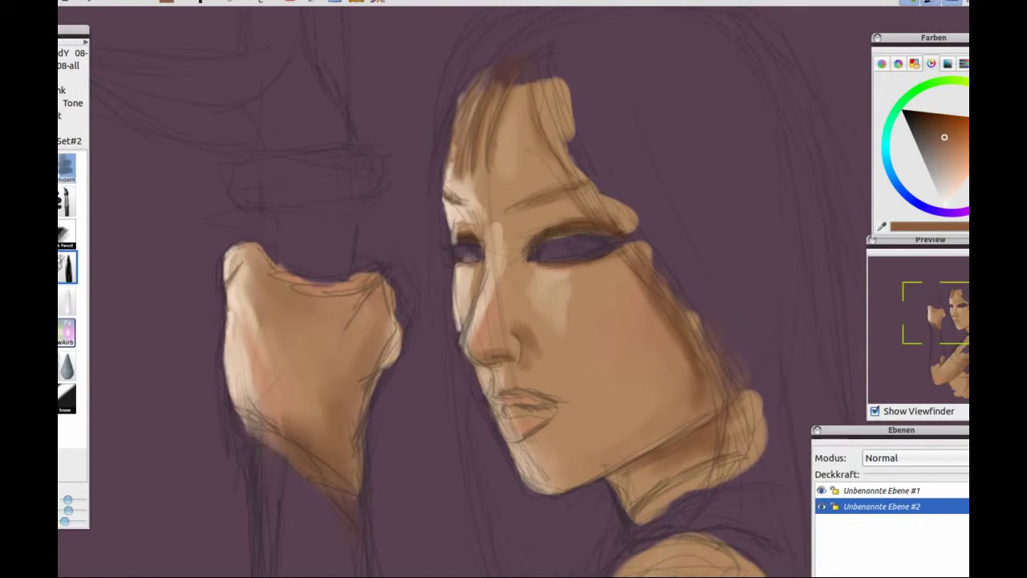
drag(512, 168, 504, 101)
Soften the shading of the nose and cheek with the airbrush, and add fine light highlights around the nose bridge.
click(67, 332)
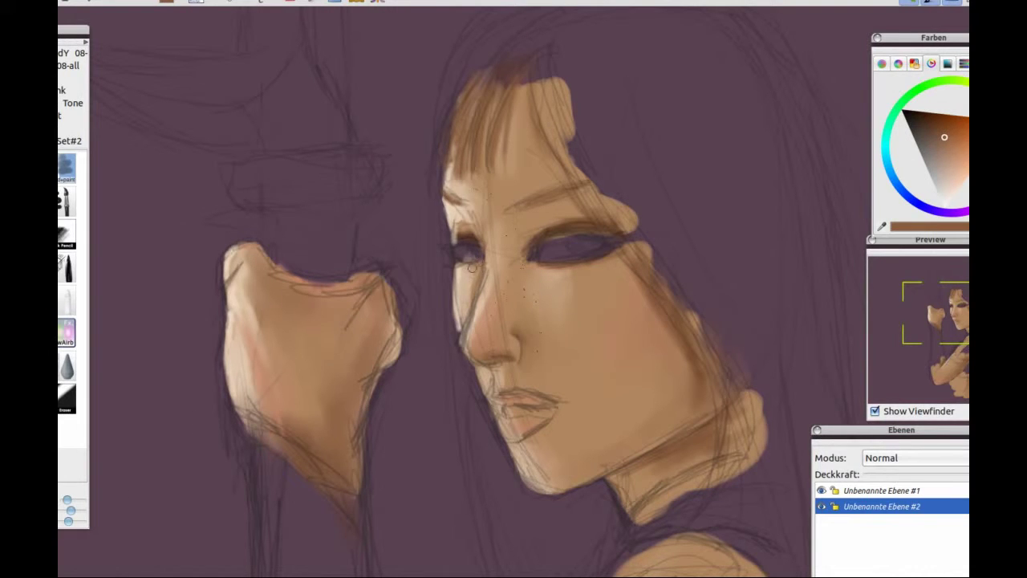
drag(469, 223, 467, 185)
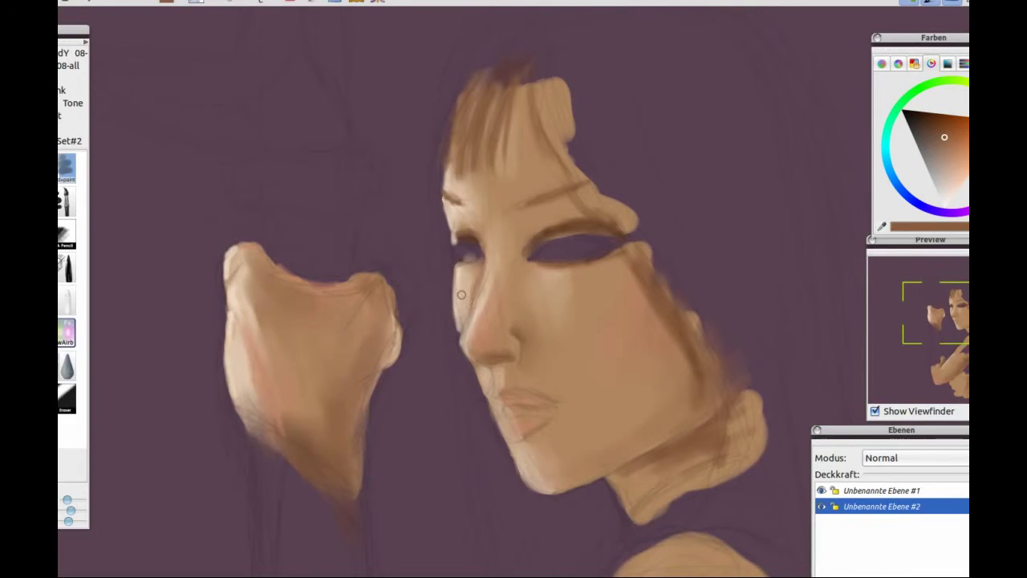
alt+click(487, 314)
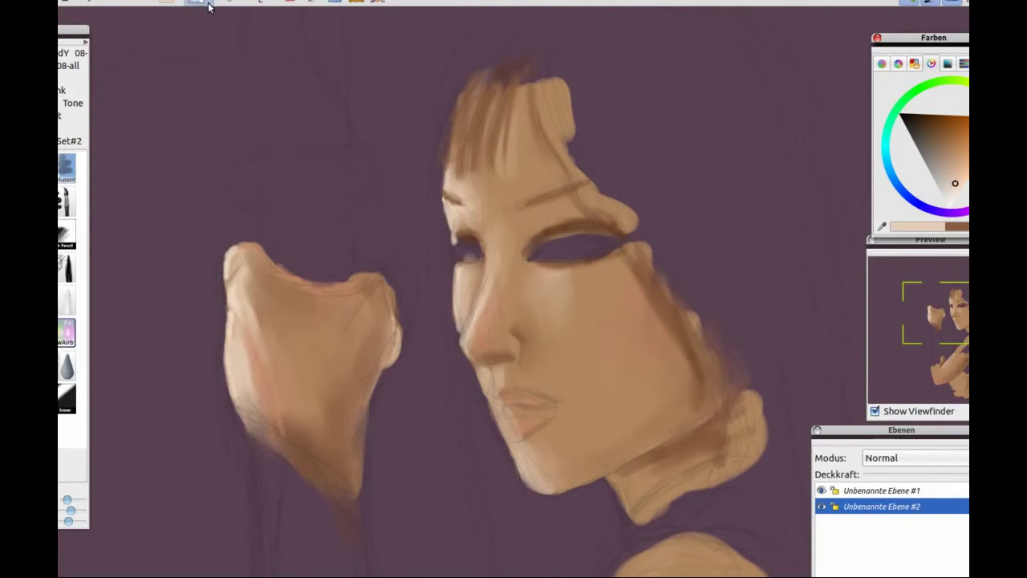
click(209, 5)
click(332, 237)
click(478, 306)
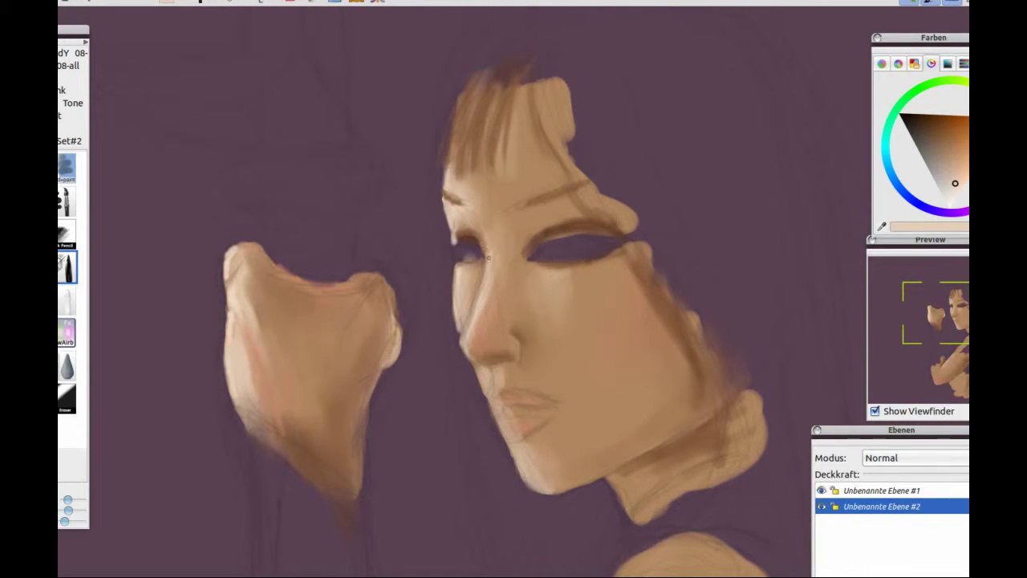
Refine the nose tip with light pink, the nostril with dark brown, and the lips with red and brown.
alt+click(474, 305)
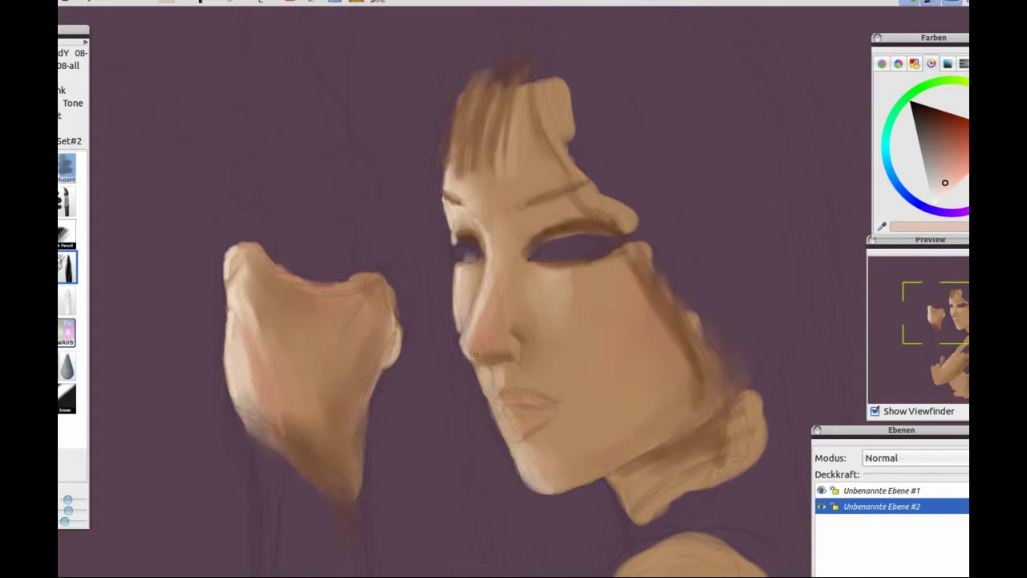
alt+click(478, 374)
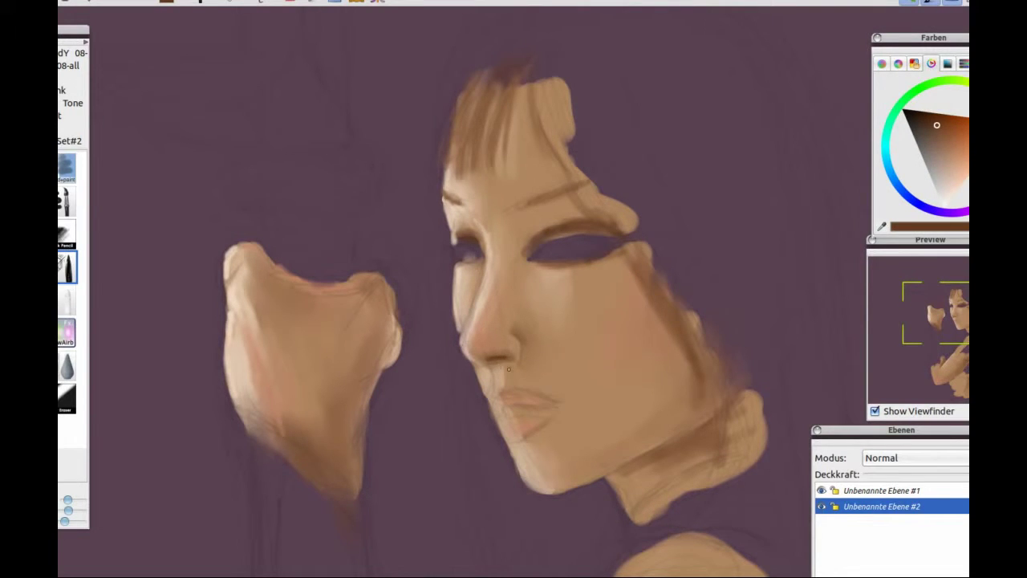
alt+click(515, 391)
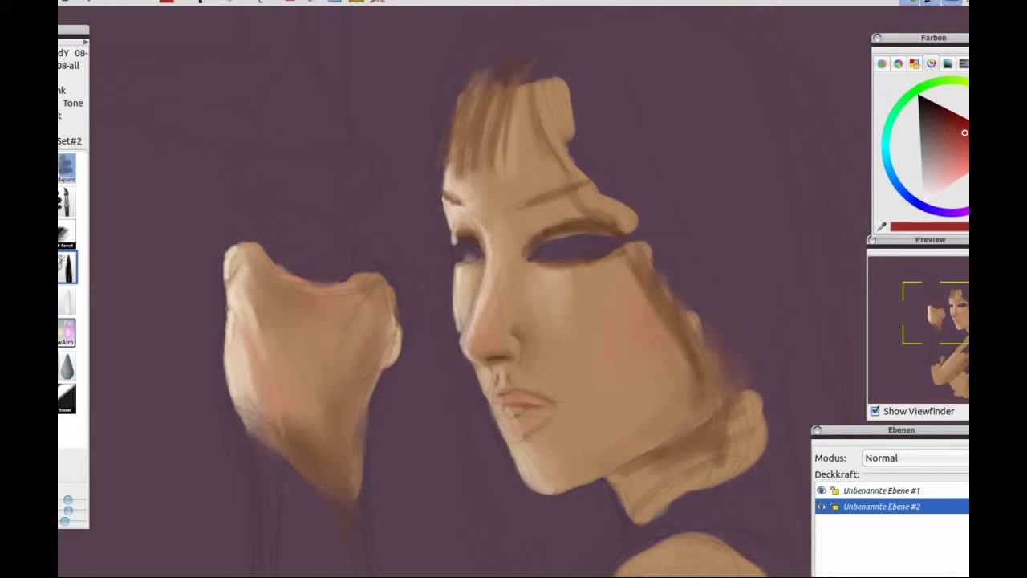
alt+click(543, 414)
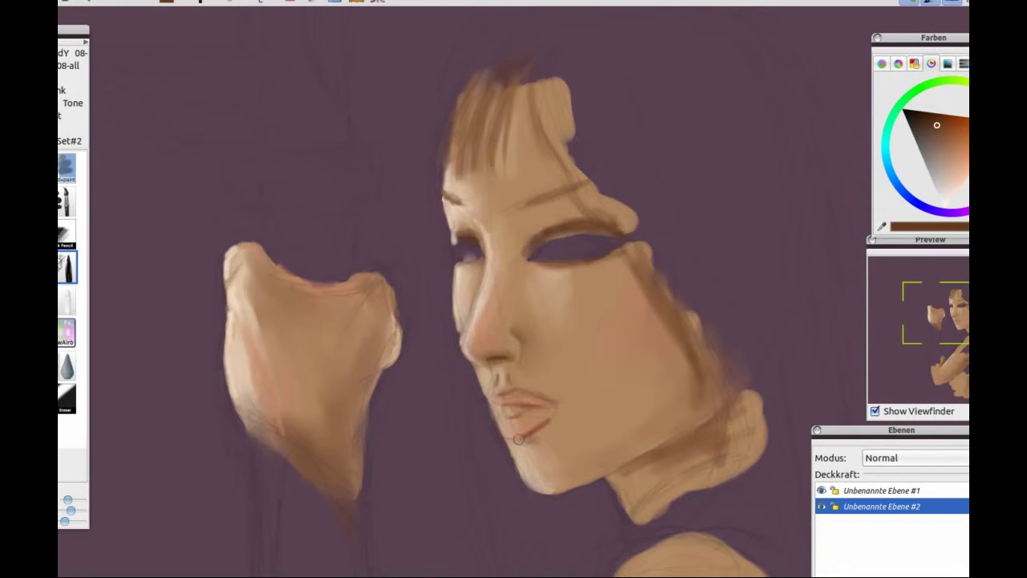
Strengthen the near eyebrow and eye corner, and paint brown hair strands along the temple and cheek.
drag(626, 265, 598, 254)
drag(632, 213, 522, 202)
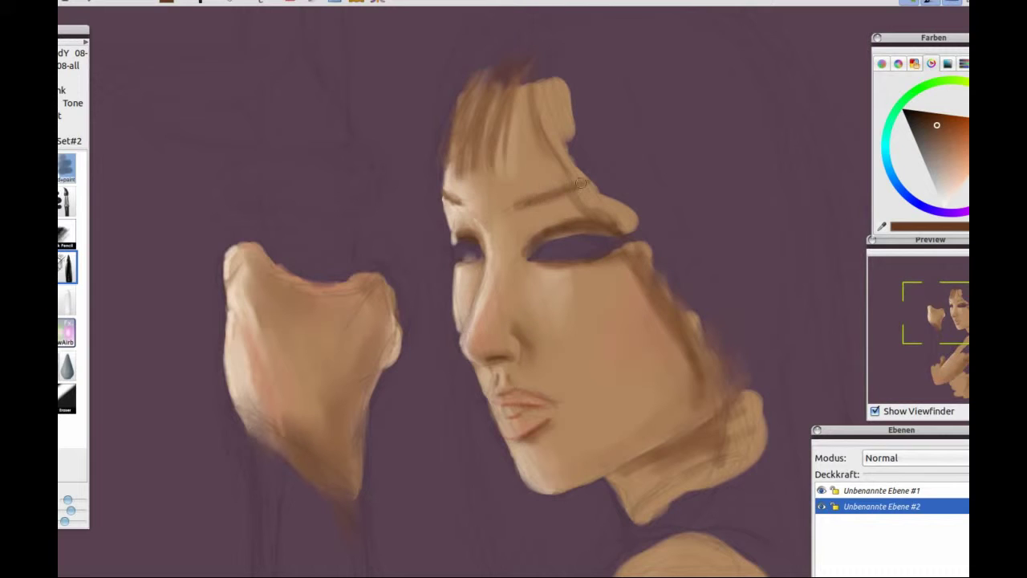
drag(553, 95, 593, 211)
drag(655, 252, 722, 397)
drag(638, 234, 594, 178)
drag(561, 84, 629, 229)
Darken the fist's edge facing the face in brown and blend the shading across the fist.
drag(389, 303, 385, 353)
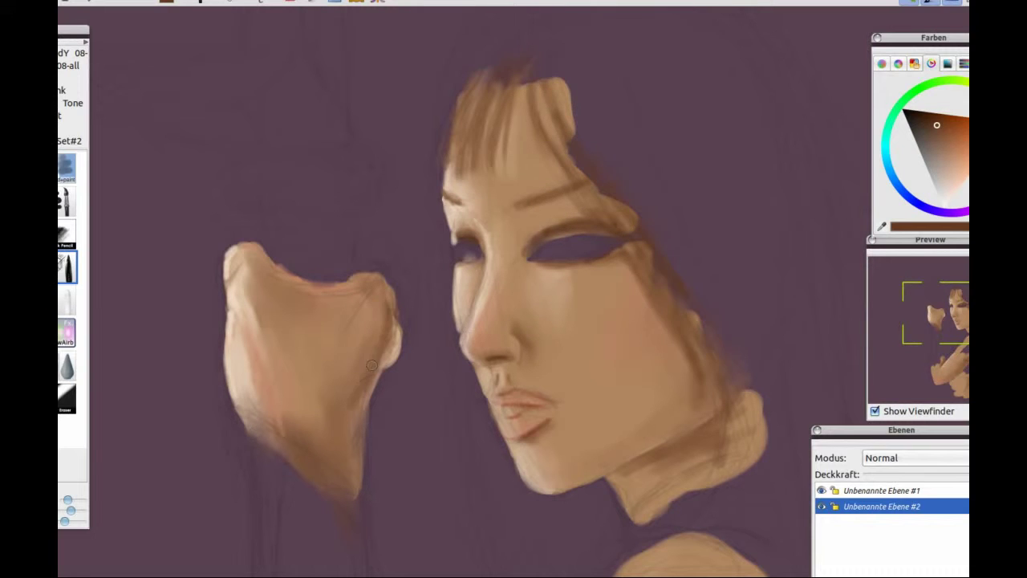
drag(381, 280, 345, 457)
drag(361, 365, 350, 401)
click(67, 332)
click(67, 366)
drag(360, 493, 376, 365)
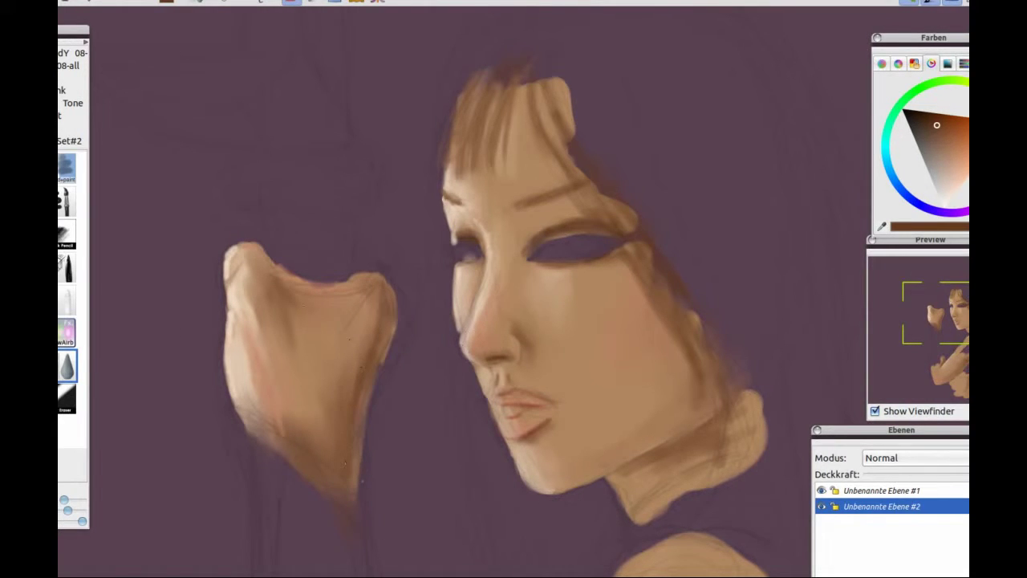
click(66, 330)
mouse_move(299, 421)
mouse_down()
mouse_move(247, 396)
mouse_move(280, 391)
mouse_up()
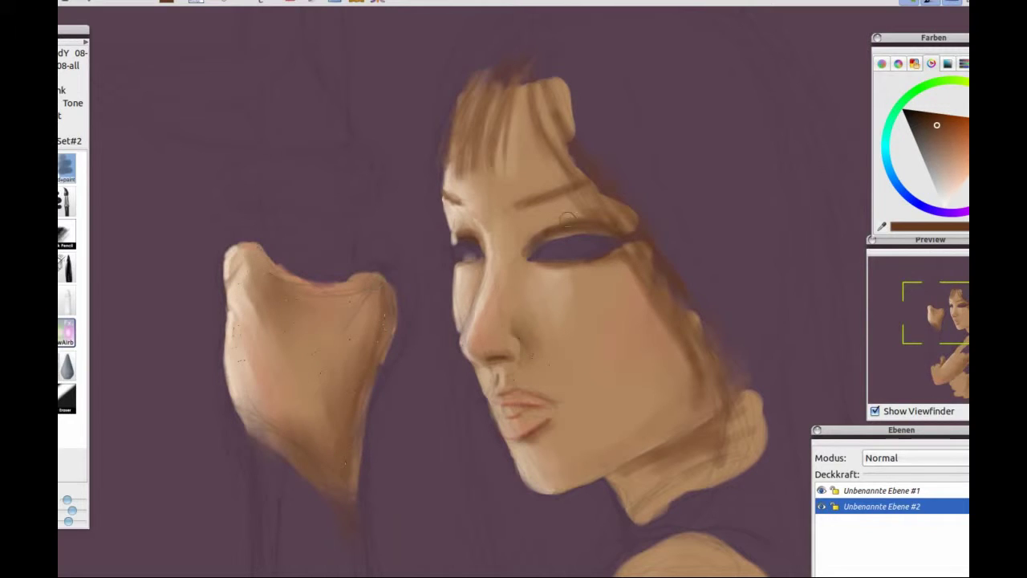
Shade the near eye's upper lid with a very dark brown, adjusting the airbrush for the finer strokes.
key(r)
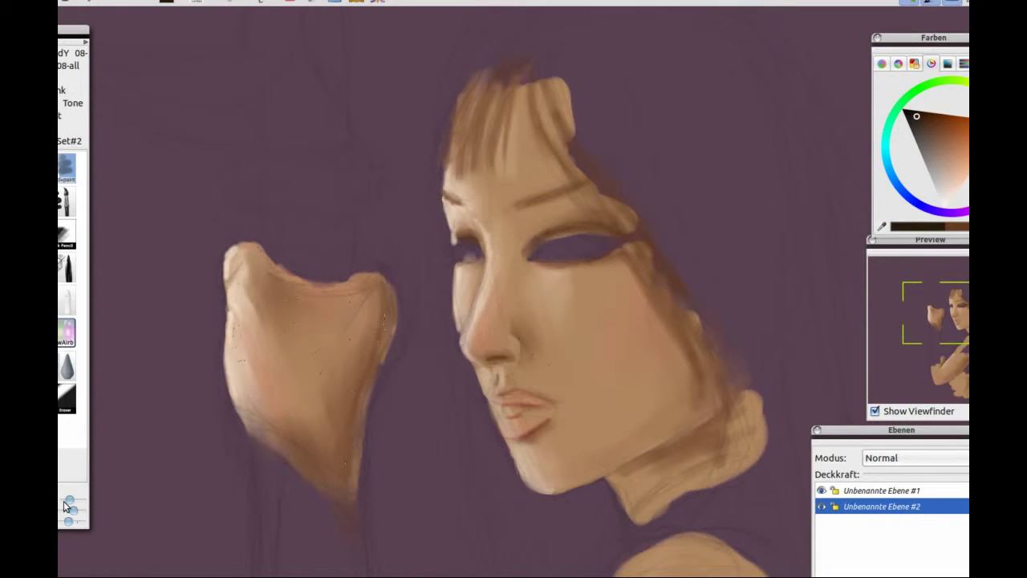
mouse_move(533, 234)
mouse_down()
mouse_move(594, 220)
mouse_move(633, 227)
mouse_up()
drag(72, 510, 70, 511)
drag(571, 227, 603, 223)
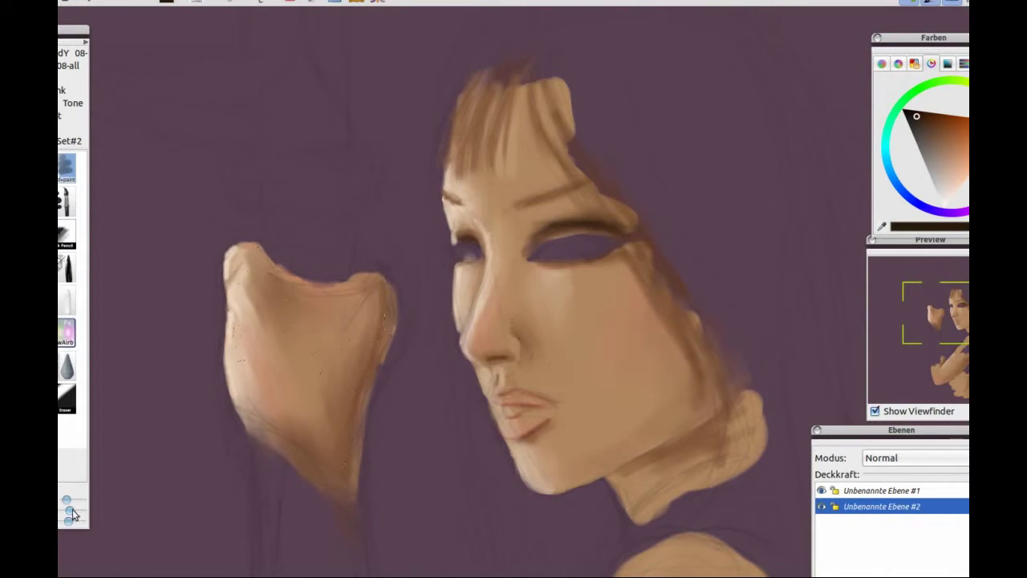
Paint both eyeballs light grey and add darker grey irises.
click(934, 178)
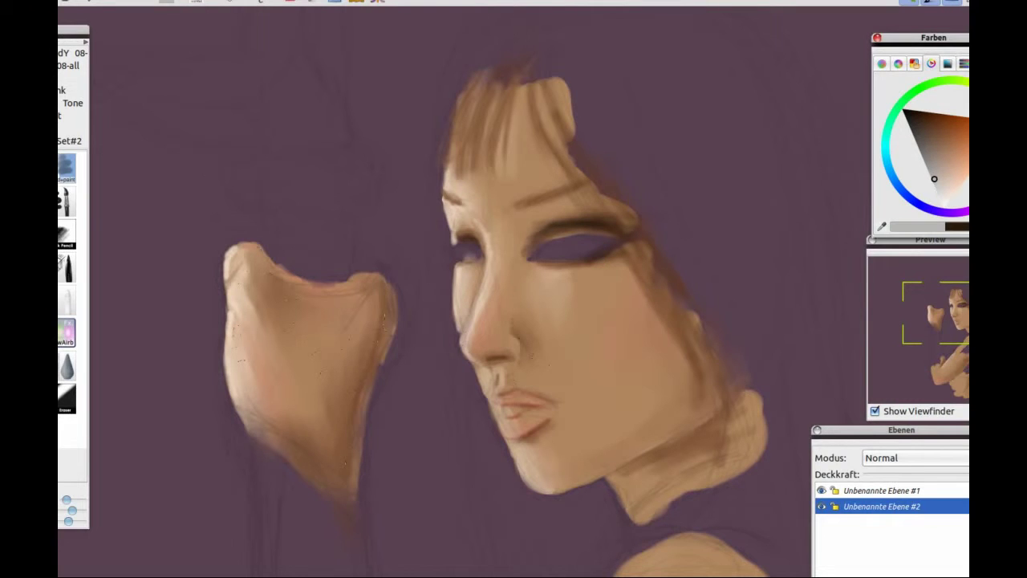
mouse_move(535, 250)
mouse_down()
mouse_move(602, 244)
mouse_move(544, 253)
mouse_move(555, 237)
mouse_move(588, 239)
mouse_move(555, 251)
mouse_move(556, 238)
mouse_move(603, 241)
mouse_move(553, 254)
mouse_up()
drag(457, 249, 474, 252)
mouse_move(539, 254)
mouse_down()
mouse_move(574, 244)
mouse_move(637, 253)
mouse_move(600, 241)
mouse_up()
Line the lids and lashes of both eyes in near-black brown with the ink brush.
click(906, 119)
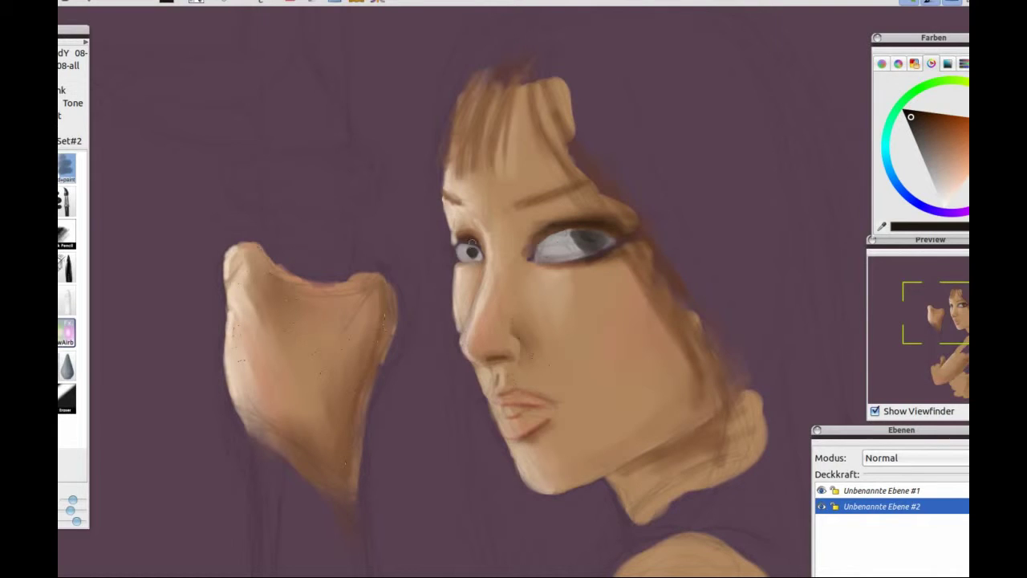
key(x)
key(4)
mouse_move(532, 255)
mouse_down()
mouse_move(549, 237)
mouse_move(608, 233)
mouse_up()
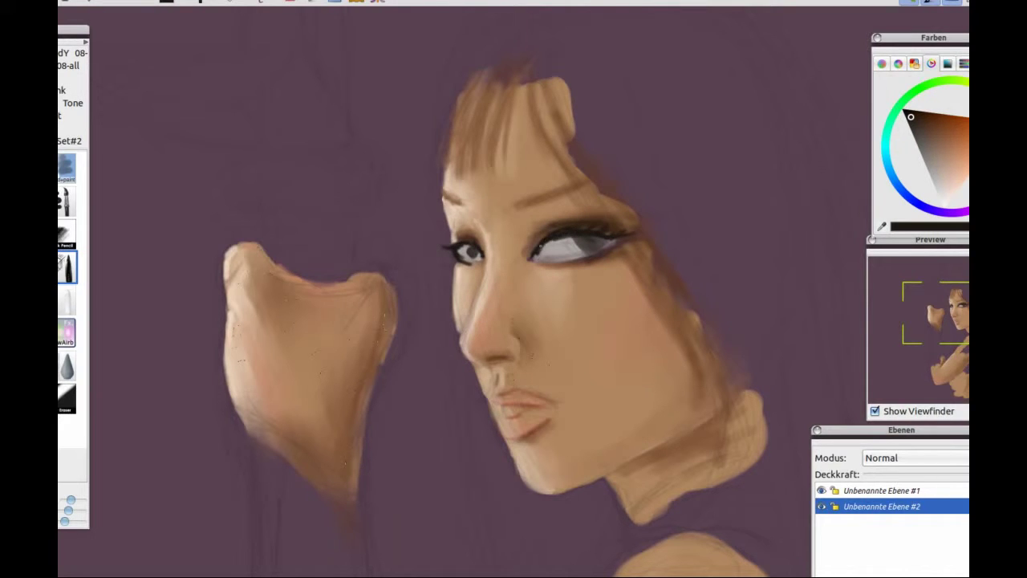
Shade the eyeballs in mid grey, add light grey highlights and soften the near upper lid with the airbrush.
click(927, 155)
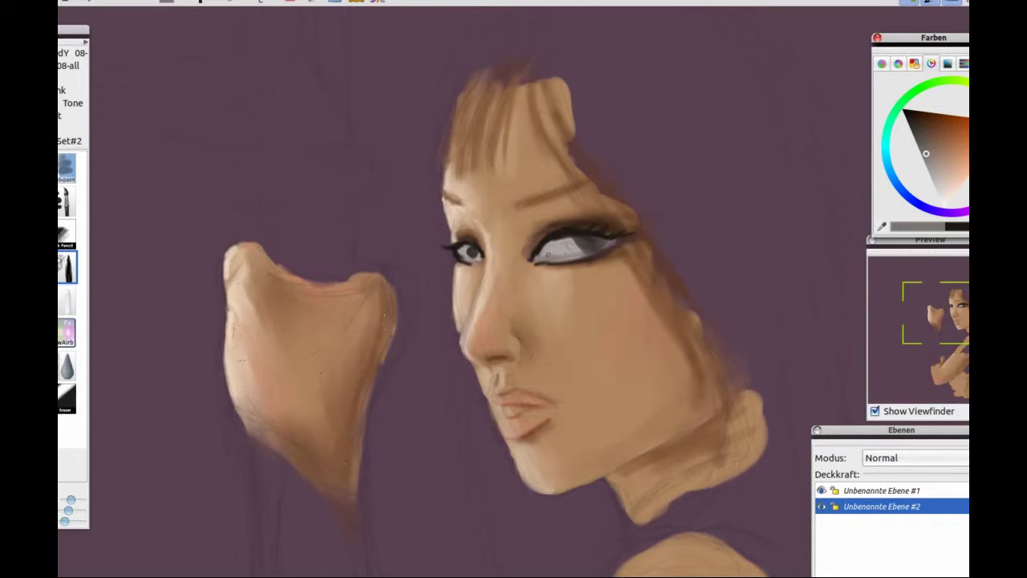
drag(550, 255, 567, 243)
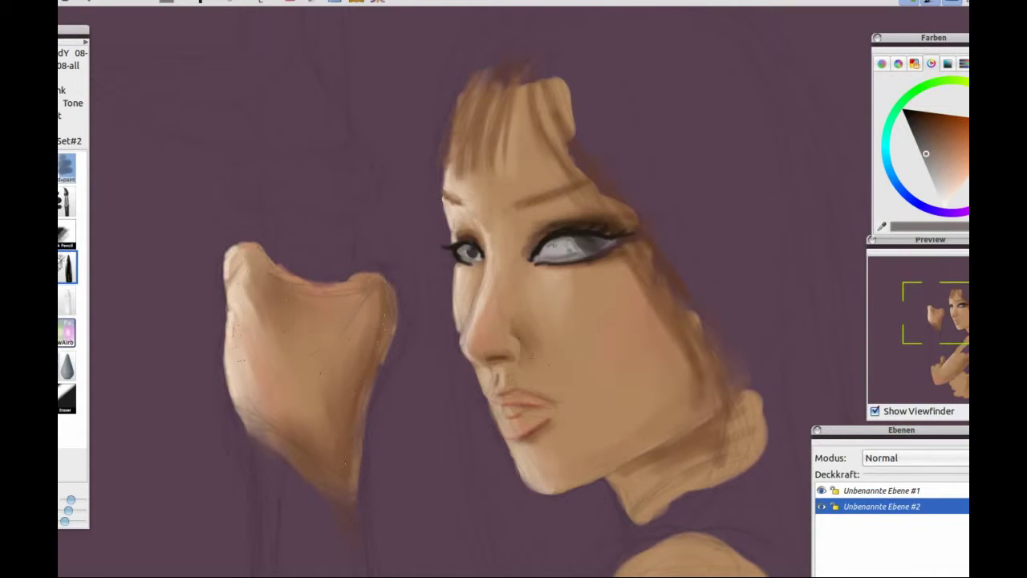
click(941, 191)
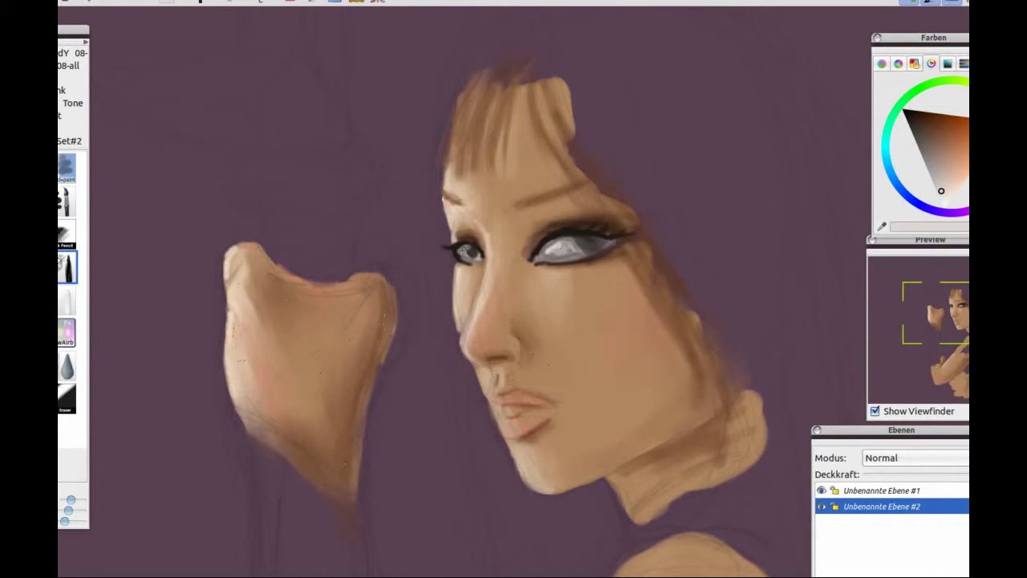
key(2)
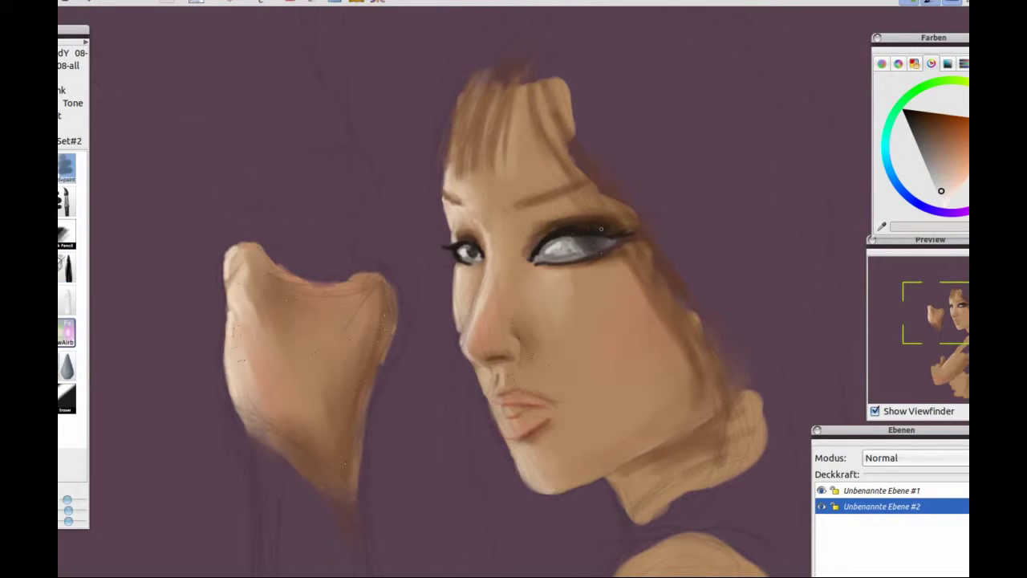
Add a new layer above the skin layer and block in the hair mass over the head and back in very dark brown.
key(Insert)
drag(939, 130, 912, 119)
scroll(558, 293, down, 4)
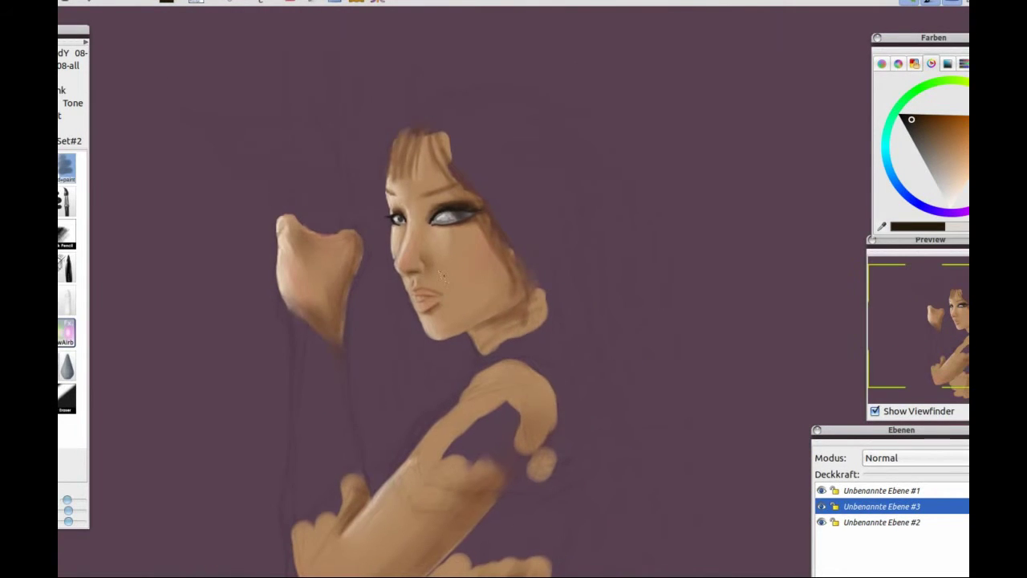
drag(473, 135, 525, 229)
drag(449, 120, 537, 309)
drag(542, 197, 576, 341)
drag(570, 297, 546, 161)
mouse_move(401, 124)
mouse_down()
mouse_move(474, 87)
mouse_move(553, 184)
mouse_move(457, 112)
mouse_move(458, 98)
mouse_move(499, 98)
mouse_move(562, 237)
mouse_move(605, 417)
mouse_up()
mouse_move(466, 116)
mouse_down()
mouse_move(450, 113)
mouse_move(585, 365)
mouse_up()
mouse_move(479, 94)
mouse_down()
mouse_move(577, 267)
mouse_move(589, 337)
mouse_up()
drag(581, 285, 596, 417)
drag(511, 211, 423, 146)
Paint tapered dark brown strands down the back, at the neck, over the forehead edge and beside the far cheek.
click(73, 201)
drag(510, 360, 513, 479)
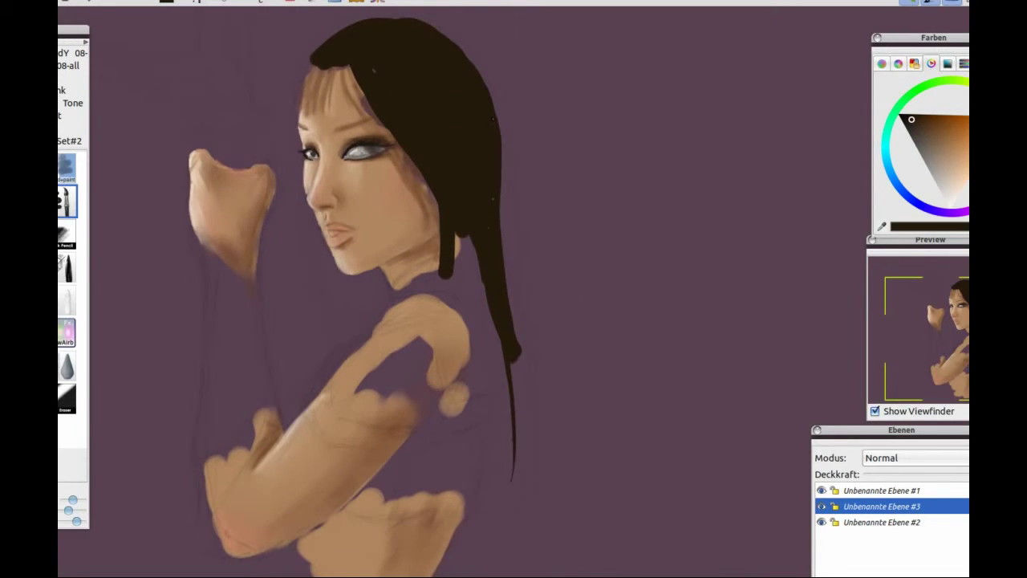
drag(437, 196, 401, 287)
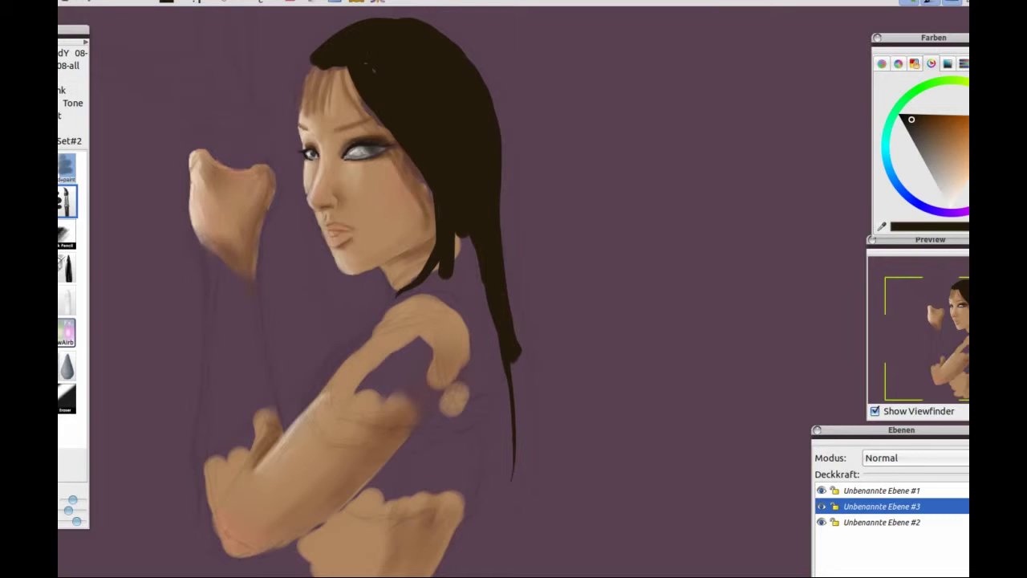
drag(309, 54, 292, 112)
drag(305, 207, 325, 329)
drag(312, 232, 330, 333)
mouse_move(436, 266)
mouse_down()
mouse_move(393, 299)
mouse_move(412, 294)
mouse_up()
Extend and thicken the long dark hair falling down the back with overlapping strands.
drag(457, 234, 504, 384)
drag(507, 285, 531, 450)
drag(501, 183, 532, 405)
drag(515, 293, 528, 496)
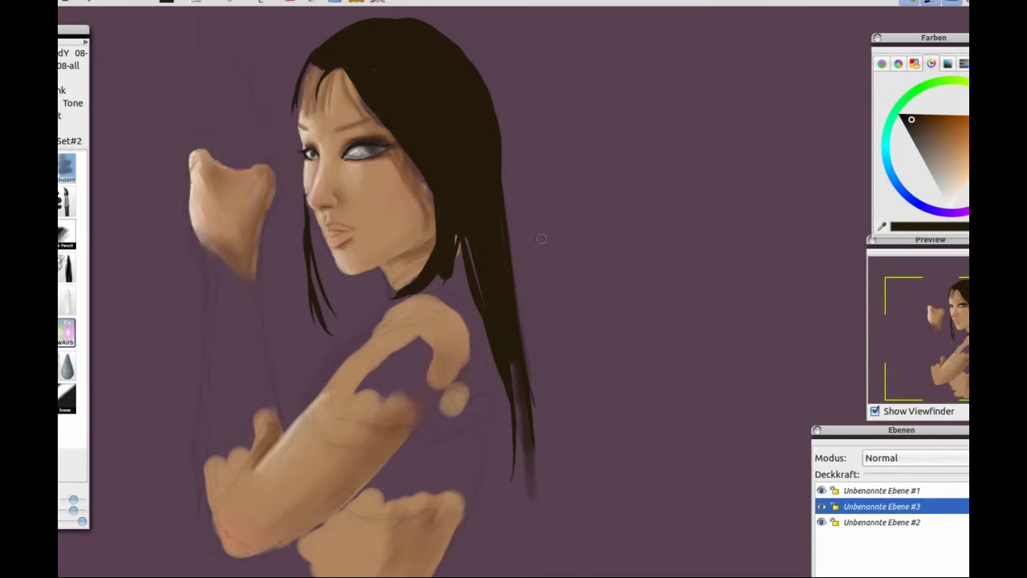
drag(521, 365, 502, 515)
drag(466, 240, 480, 296)
drag(510, 384, 481, 547)
drag(459, 245, 470, 294)
drag(502, 156, 526, 534)
Fill out the hair hanging beside the far cheek and chin with additional dark brown strands.
scroll(425, 269, up, 2)
scroll(366, 257, down, 1)
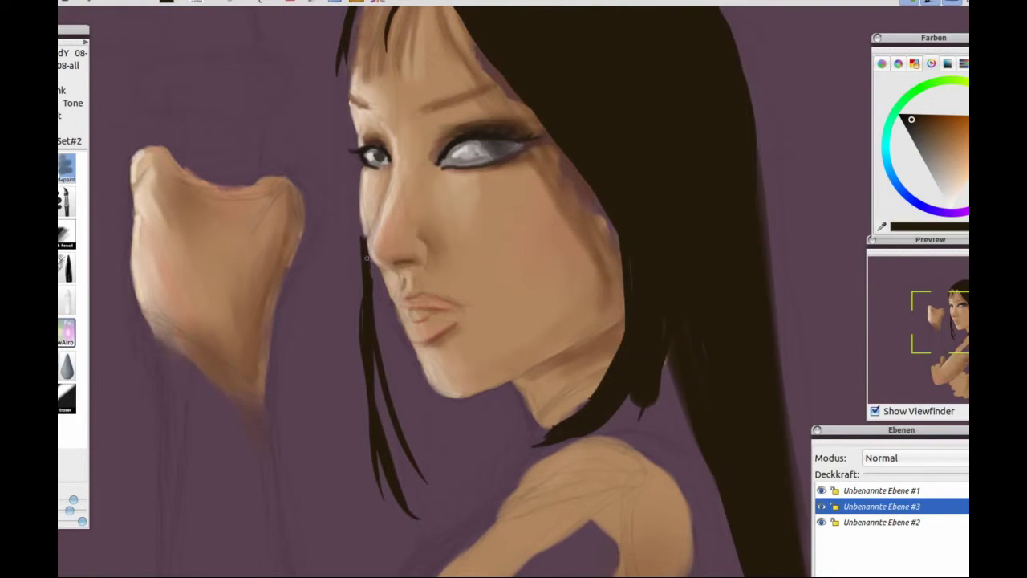
mouse_move(367, 261)
mouse_down()
mouse_move(401, 453)
mouse_move(426, 479)
mouse_up()
drag(390, 313, 464, 489)
drag(380, 298, 442, 488)
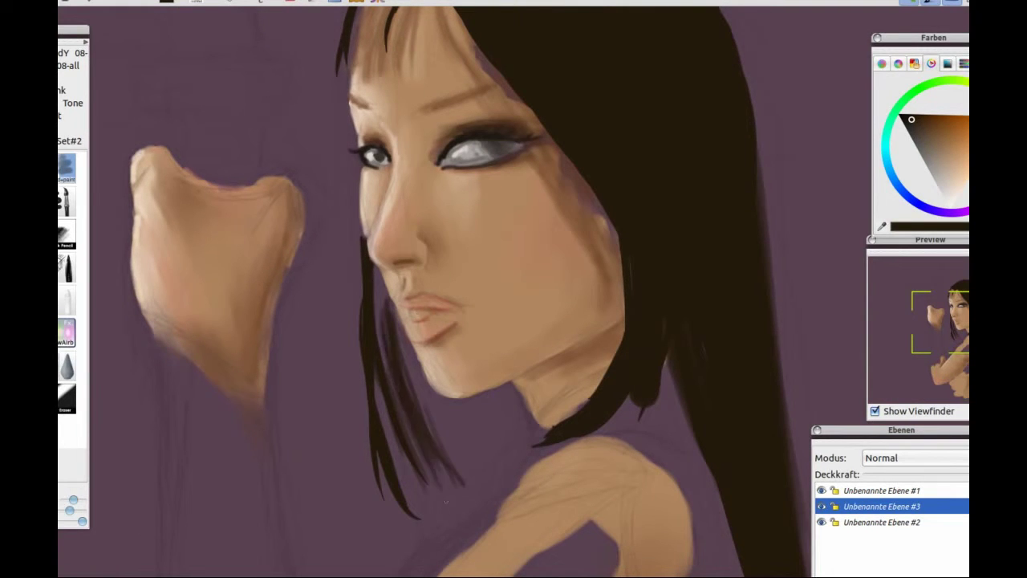
drag(421, 418, 464, 514)
drag(383, 345, 405, 409)
drag(377, 293, 449, 514)
drag(385, 313, 453, 509)
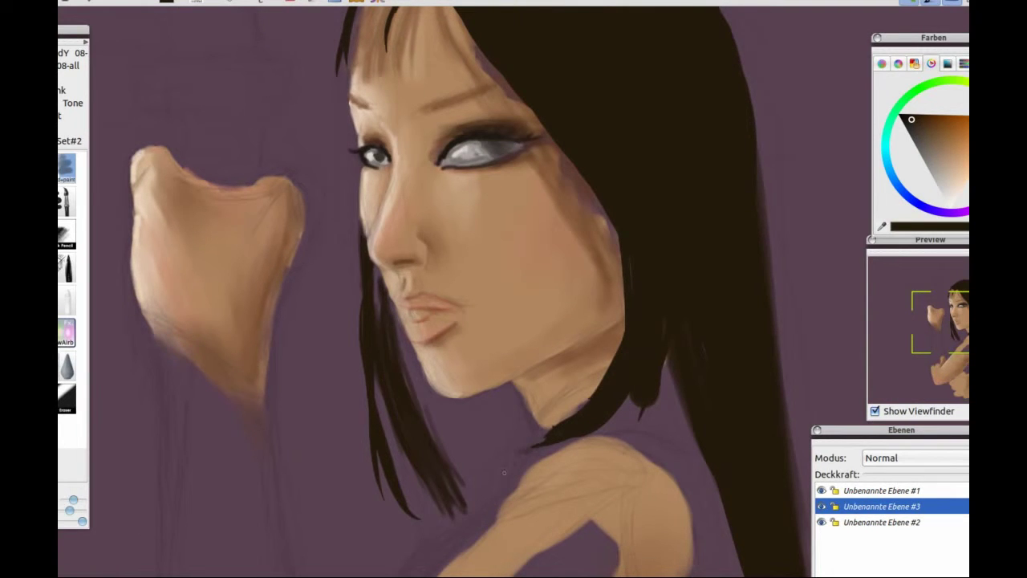
Paint dark strands sweeping from the neck over the shoulder and along the near jaw.
drag(541, 440, 490, 491)
drag(514, 459, 481, 497)
drag(603, 377, 562, 421)
drag(622, 160, 572, 298)
Paint thin dark fringe strands over the forehead and strengthen the hair along the far side of the face.
drag(386, 49, 437, 222)
drag(538, 64, 434, 125)
drag(421, 141, 395, 192)
key(f)
drag(473, 80, 401, 177)
mouse_move(512, 72)
mouse_down()
mouse_move(439, 119)
mouse_move(405, 156)
mouse_up()
drag(402, 169, 392, 256)
mouse_move(433, 154)
mouse_down()
mouse_move(403, 228)
mouse_move(430, 204)
mouse_up()
drag(481, 160, 462, 250)
drag(443, 159, 417, 249)
drag(392, 254, 388, 266)
mouse_move(411, 330)
mouse_down()
mouse_move(403, 433)
mouse_move(420, 496)
mouse_up()
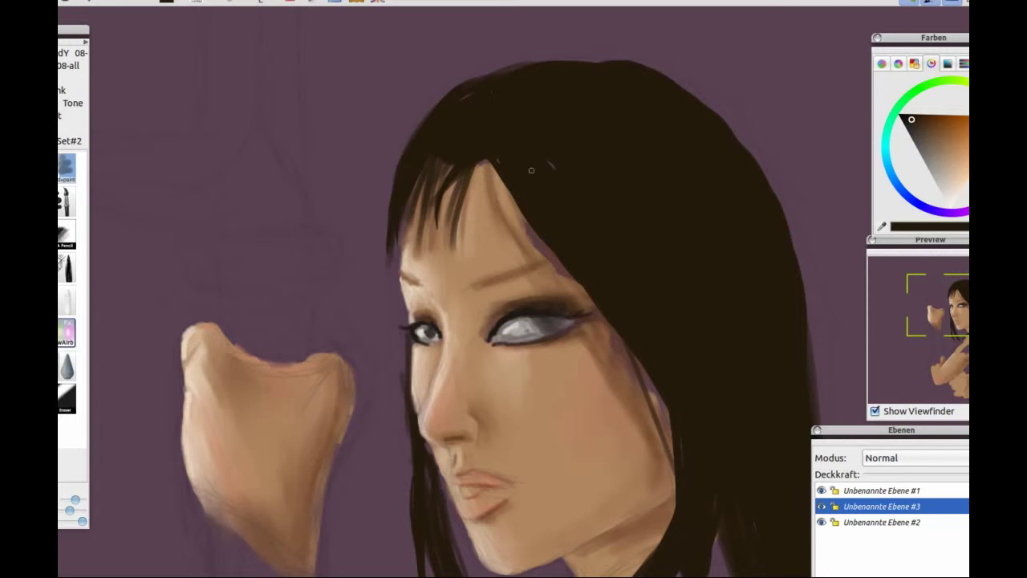
Draw fine dark strands from the parting along the near temple and cheek down to the jaw.
drag(485, 160, 443, 253)
drag(505, 184, 608, 331)
drag(490, 162, 561, 299)
drag(535, 241, 658, 394)
drag(601, 322, 670, 445)
drag(560, 235, 493, 27)
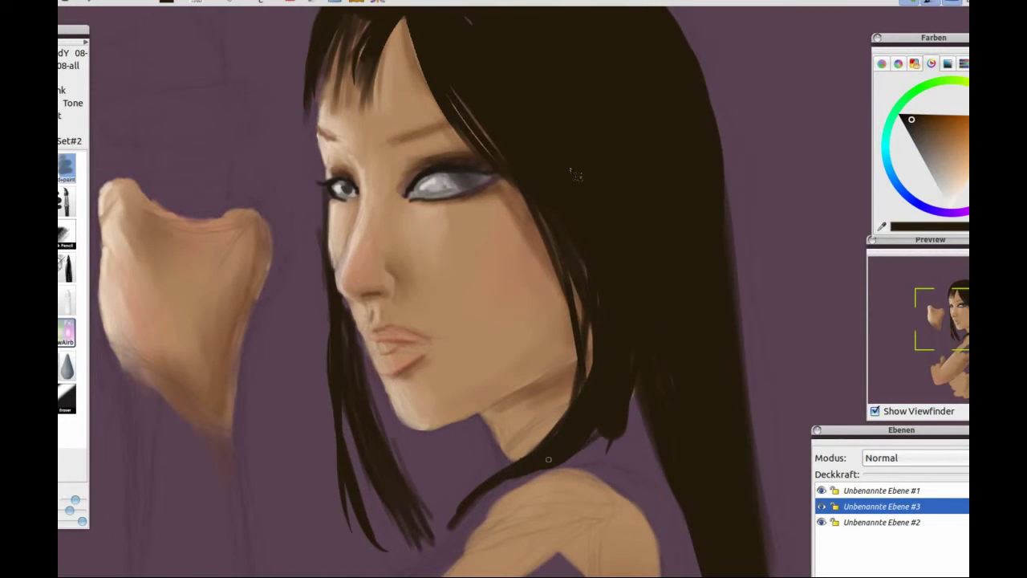
drag(587, 241, 590, 384)
Lengthen the strand over the shoulder and add dark hair behind the chin and neck.
drag(536, 446, 425, 544)
drag(323, 221, 331, 270)
mouse_move(444, 439)
mouse_down()
mouse_move(451, 482)
mouse_move(459, 446)
mouse_move(448, 492)
mouse_up()
drag(462, 422, 470, 494)
drag(478, 473, 467, 433)
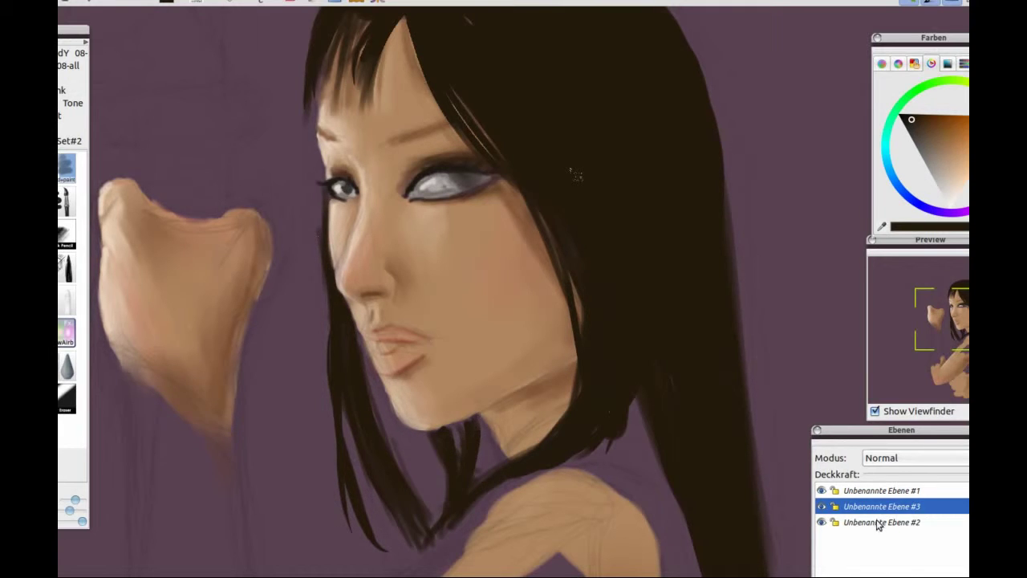
Switch to the skin layer, Unbenannte Ebene #2, and colour the irises of both eyes brown.
drag(216, 314, 332, 294)
click(821, 522)
click(821, 521)
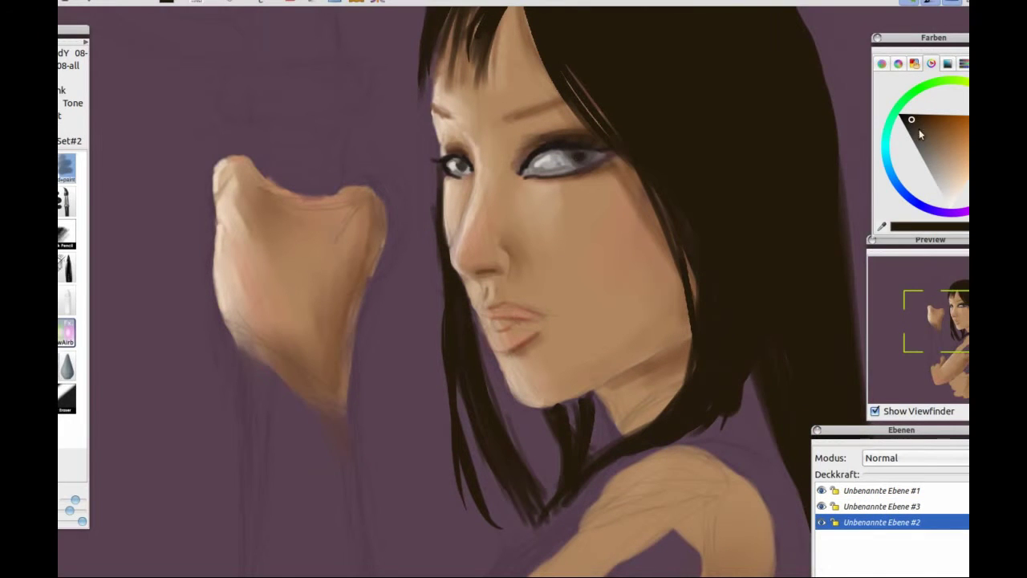
alt+click(586, 151)
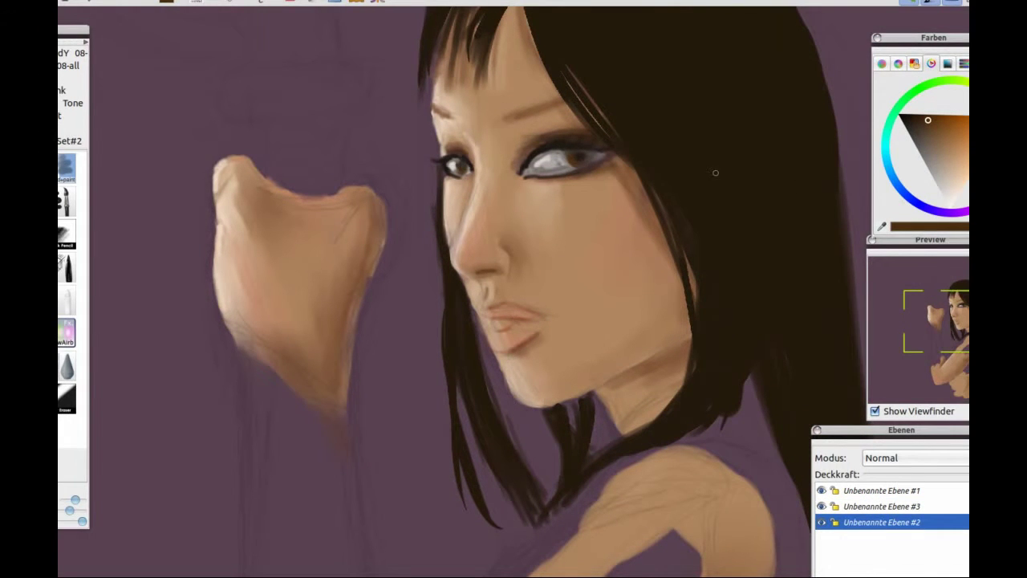
drag(572, 152, 593, 166)
Deepen the nostril with dark red and define the lip line and mouth corner in brown.
click(942, 133)
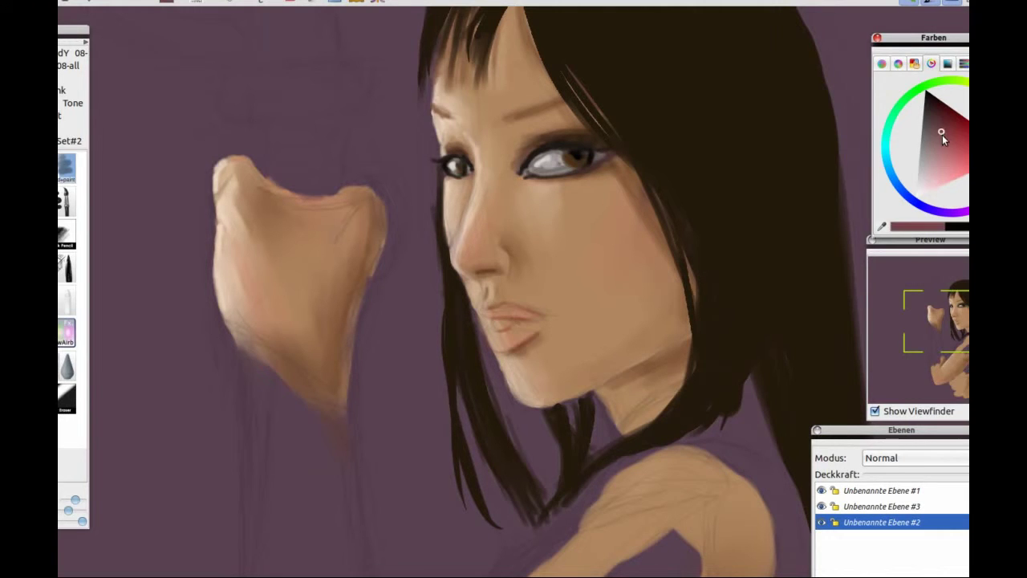
click(932, 105)
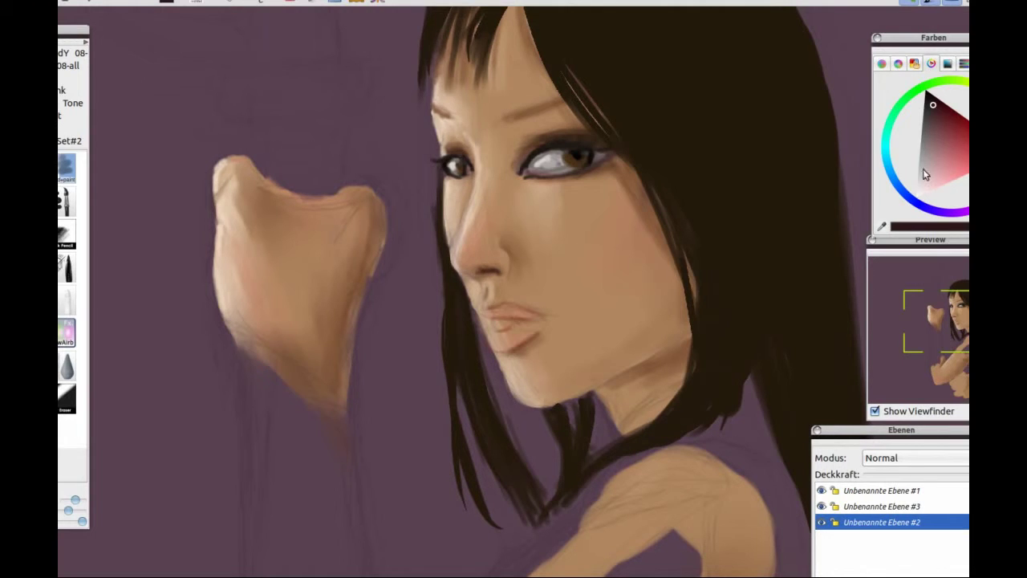
ctrl+click(495, 294)
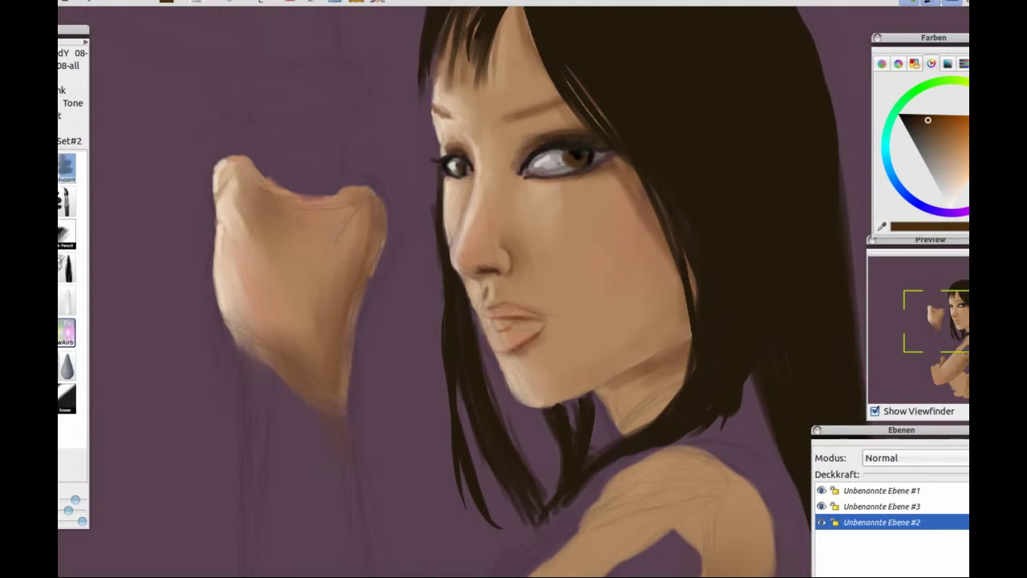
Paint the lips deep red with a pinkish highlight on the lower lip, and fill the teeth in light grey.
click(921, 85)
click(947, 129)
mouse_move(496, 305)
mouse_down()
mouse_move(543, 322)
mouse_move(536, 348)
mouse_move(509, 342)
mouse_move(531, 345)
mouse_up()
mouse_move(487, 319)
mouse_down()
mouse_move(479, 311)
mouse_move(504, 348)
mouse_move(494, 338)
mouse_up()
ctrl+click(495, 343)
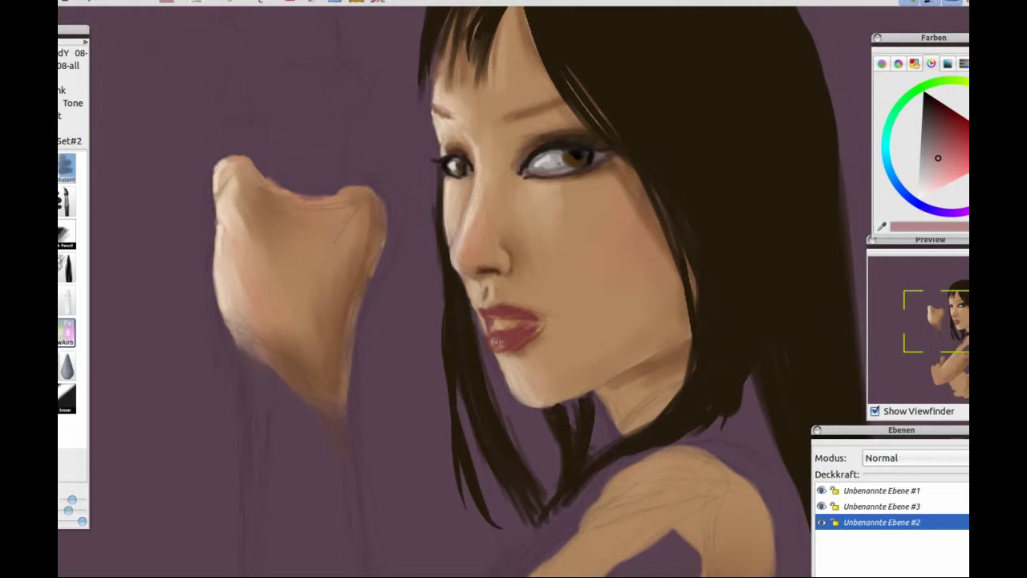
ctrl+click(504, 325)
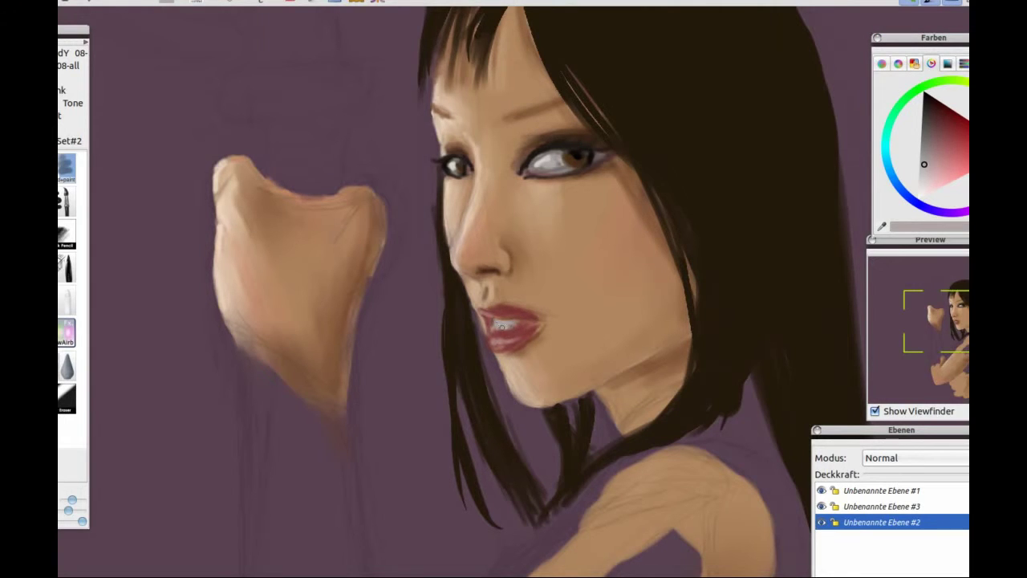
ctrl+click(505, 320)
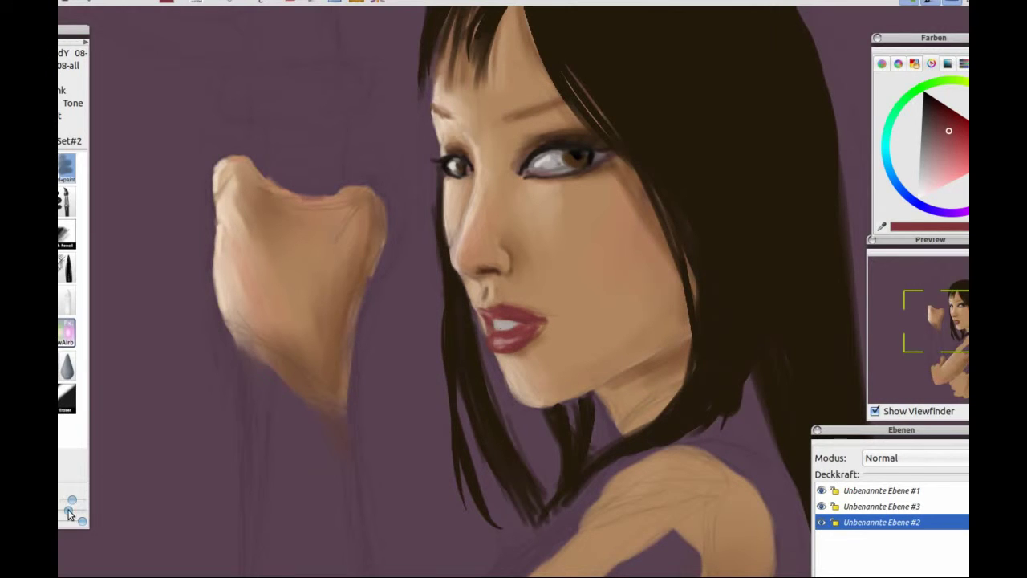
Shade the lower lip in dark red and clean the edges of the mouth with sampled skin tones.
scroll(568, 304, up, 2)
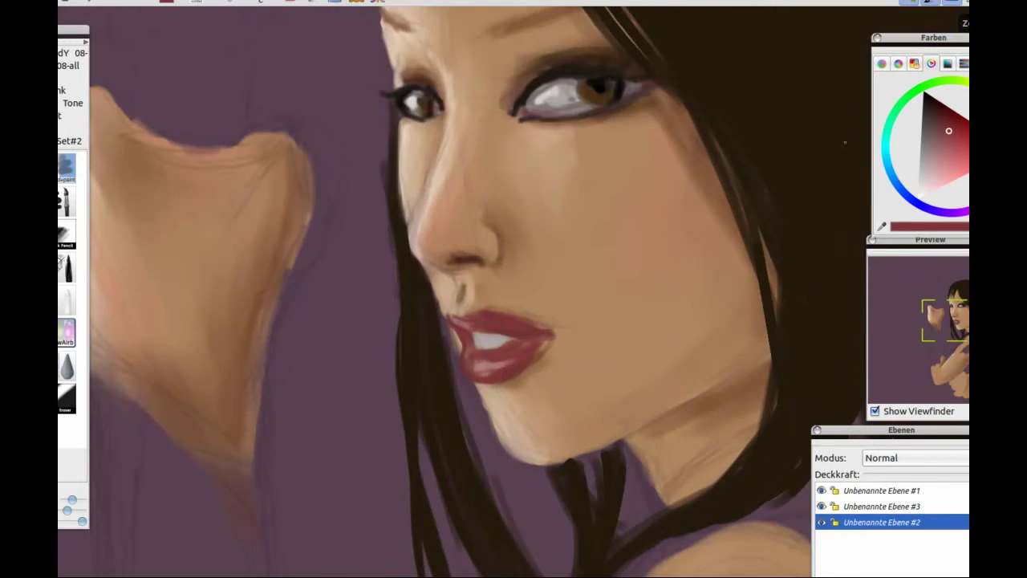
ctrl+click(574, 350)
drag(80, 520, 76, 520)
mouse_move(490, 374)
mouse_down()
mouse_move(528, 361)
mouse_move(495, 325)
mouse_move(546, 327)
mouse_up()
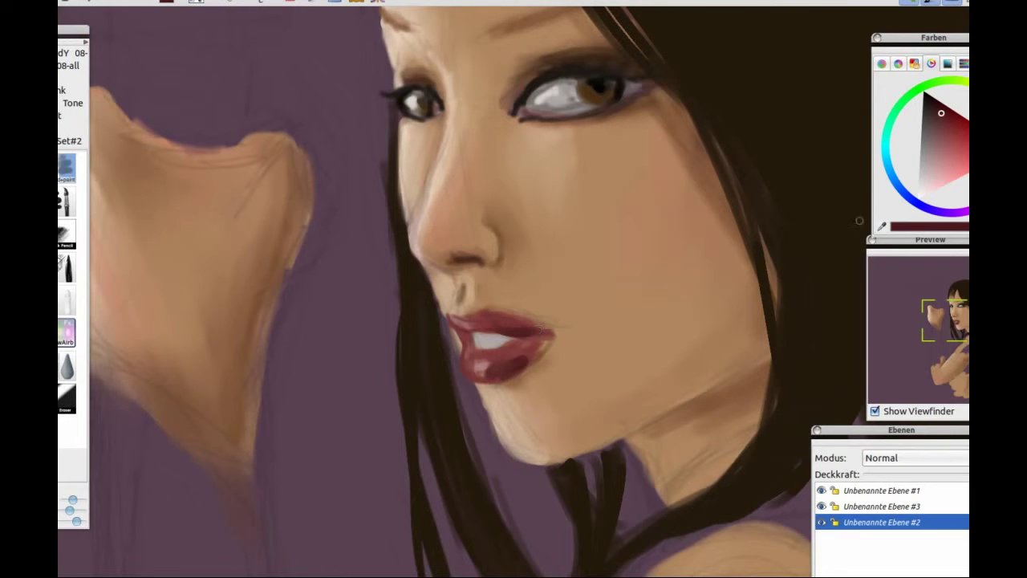
ctrl+click(655, 279)
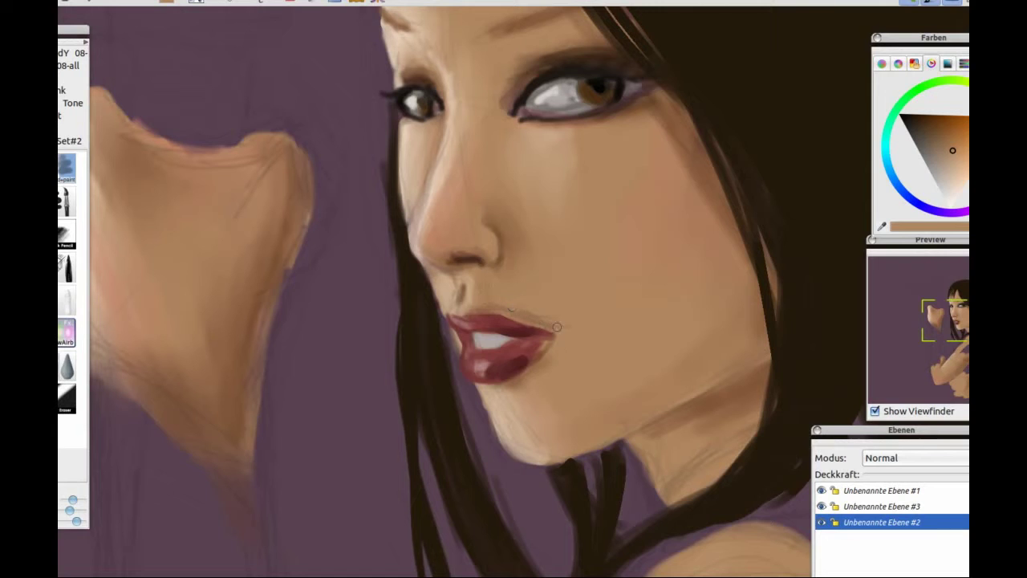
ctrl+click(531, 369)
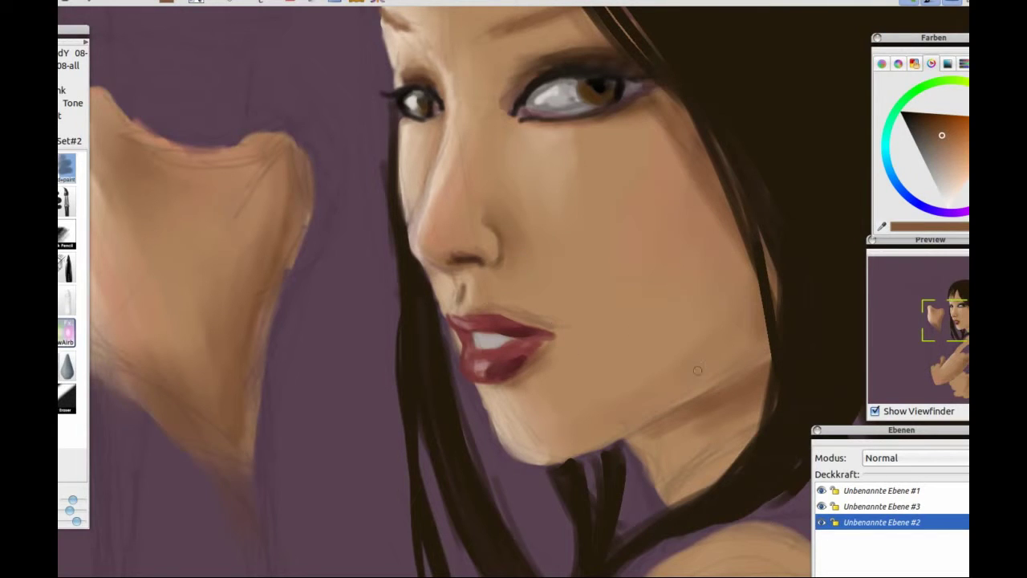
Shade the jaw, cheek, side of the nose and area below the near eye with a larger, soft brown brush.
key(f)
key(f)
key(f)
key(f)
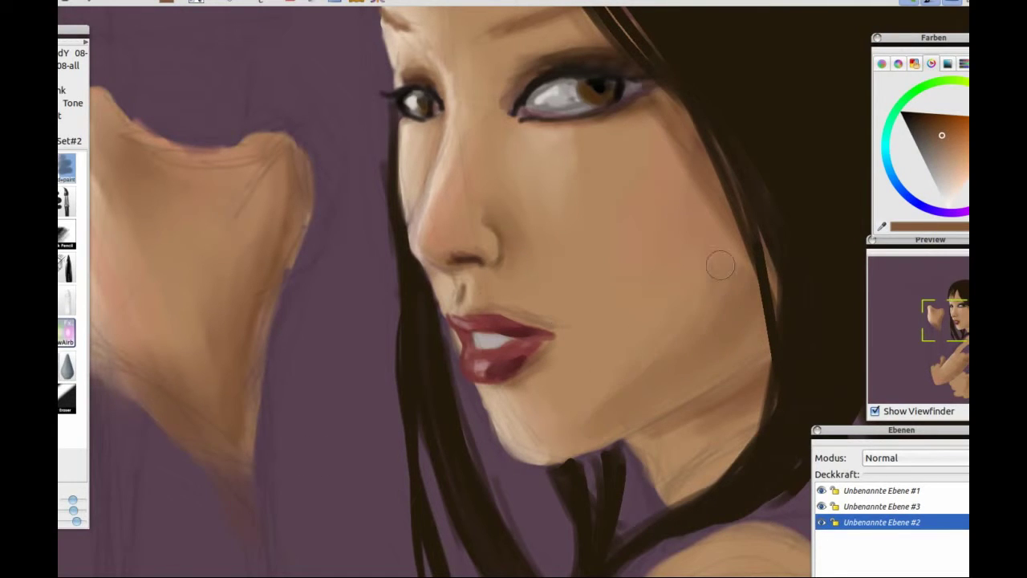
key(d)
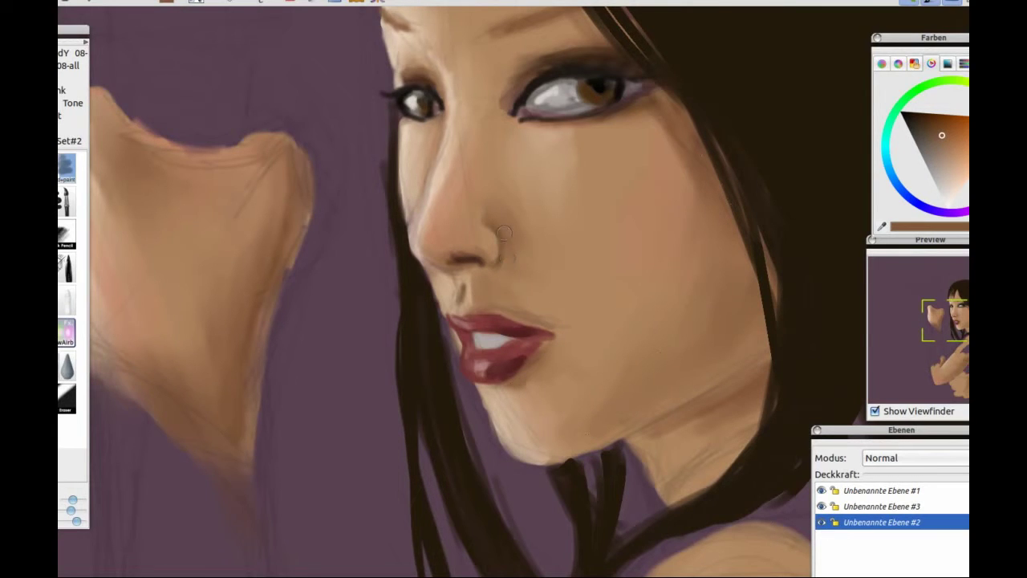
drag(473, 116, 483, 202)
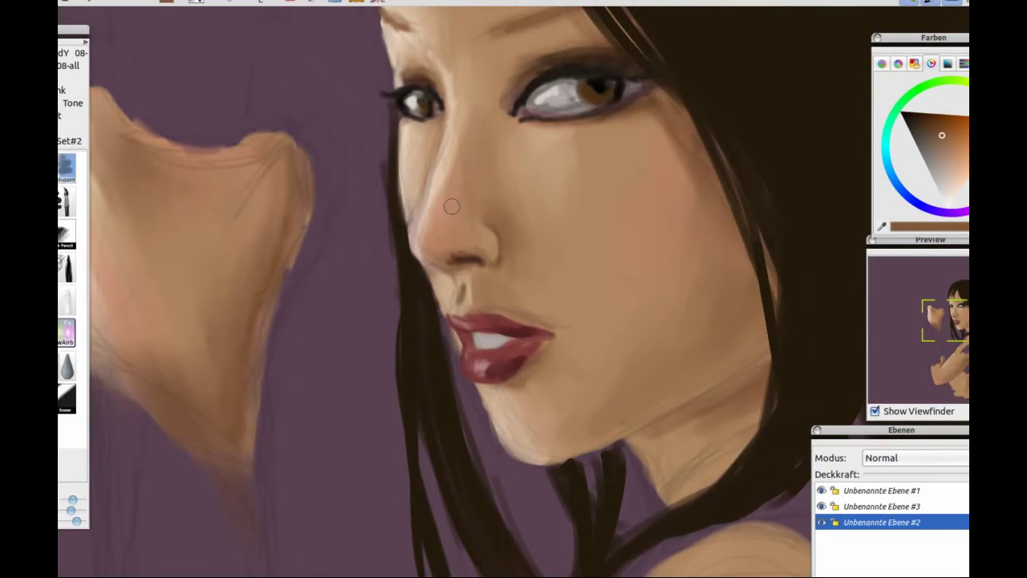
drag(541, 151, 656, 119)
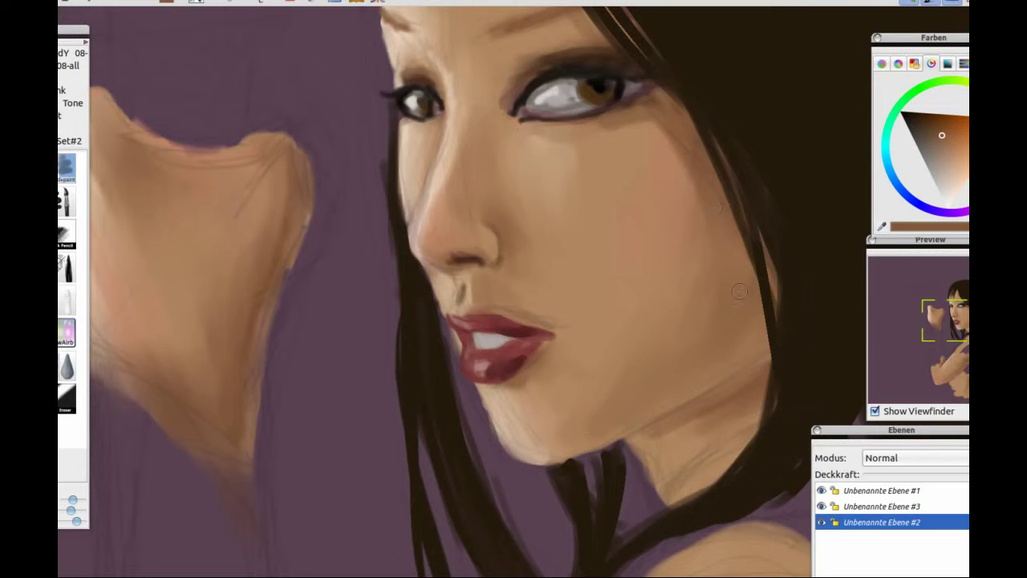
Deepen the brown shadow on the eyelids and darken the near eye's lower lash line and outer corner.
scroll(617, 138, up, 2)
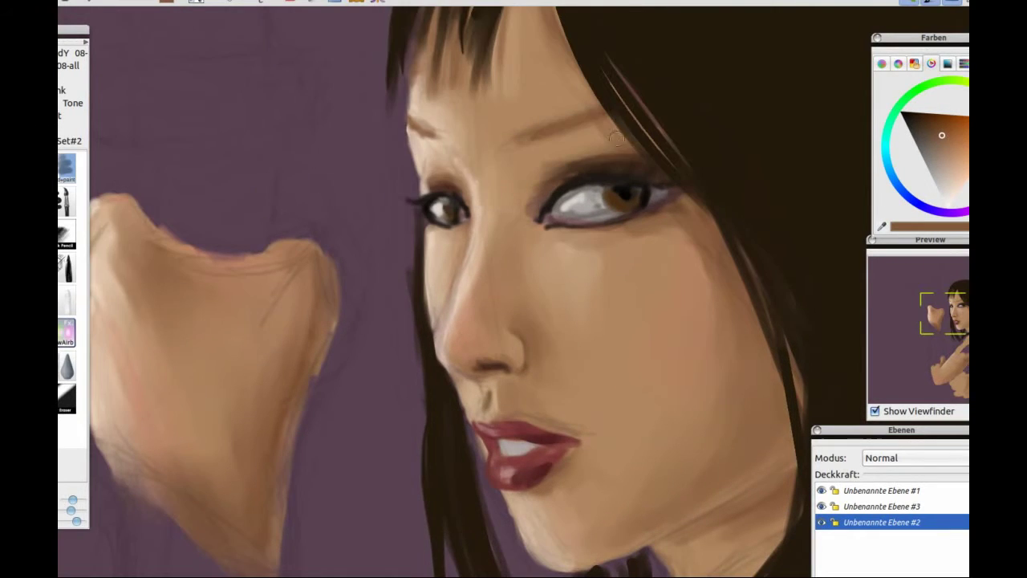
drag(446, 167, 465, 191)
ctrl+click(594, 221)
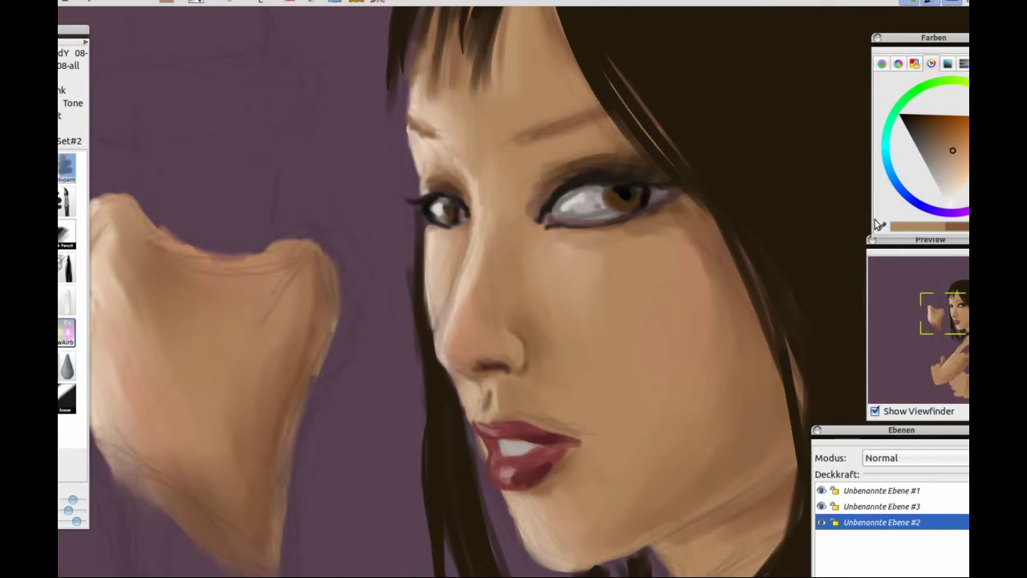
mouse_move(591, 223)
mouse_down()
mouse_move(635, 215)
mouse_move(665, 190)
mouse_up()
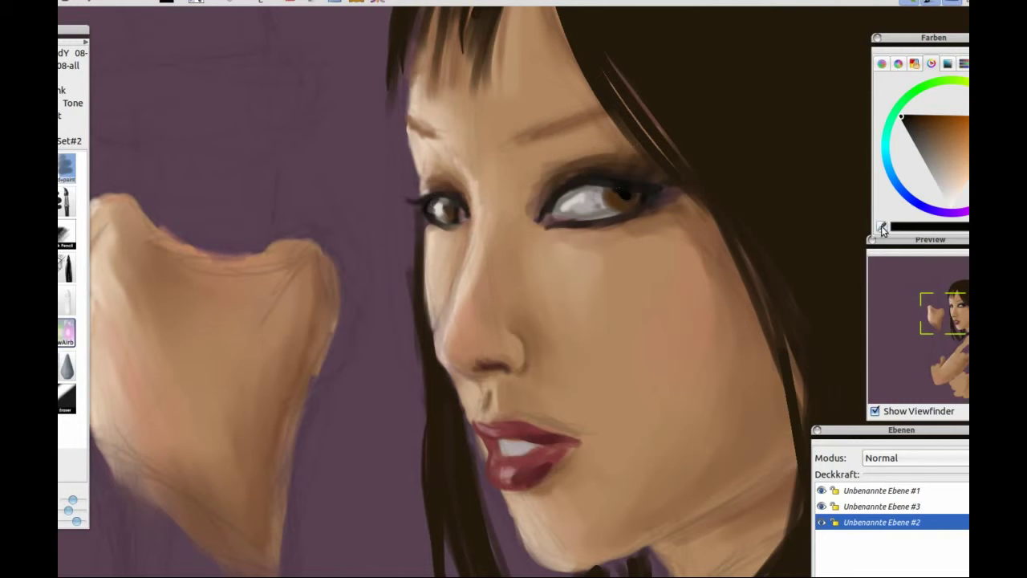
Refine the far eye's upper lid and iris with sampled dark tones and darken the near eye's iris.
ctrl+click(437, 195)
ctrl+click(455, 191)
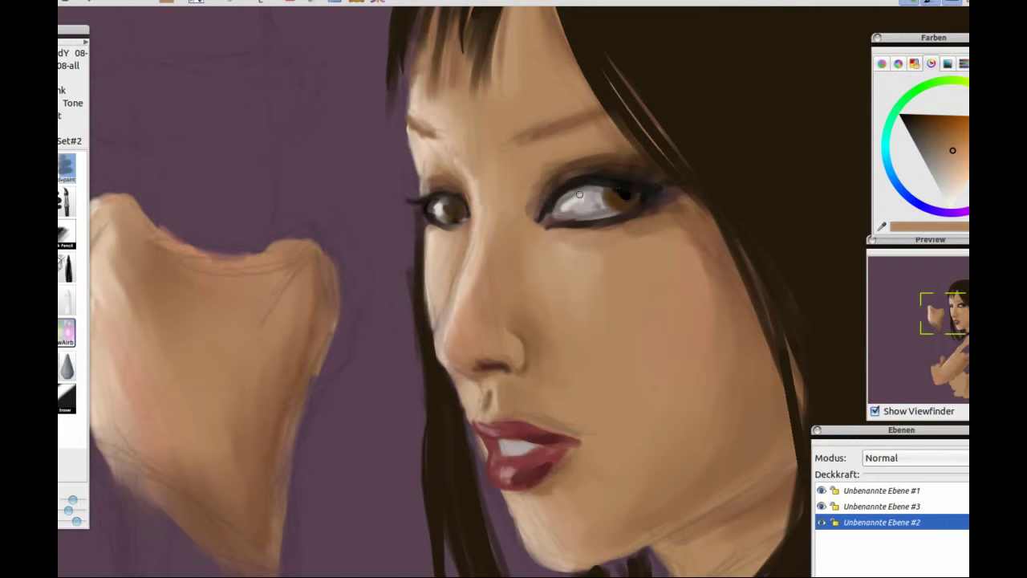
click(883, 229)
click(445, 195)
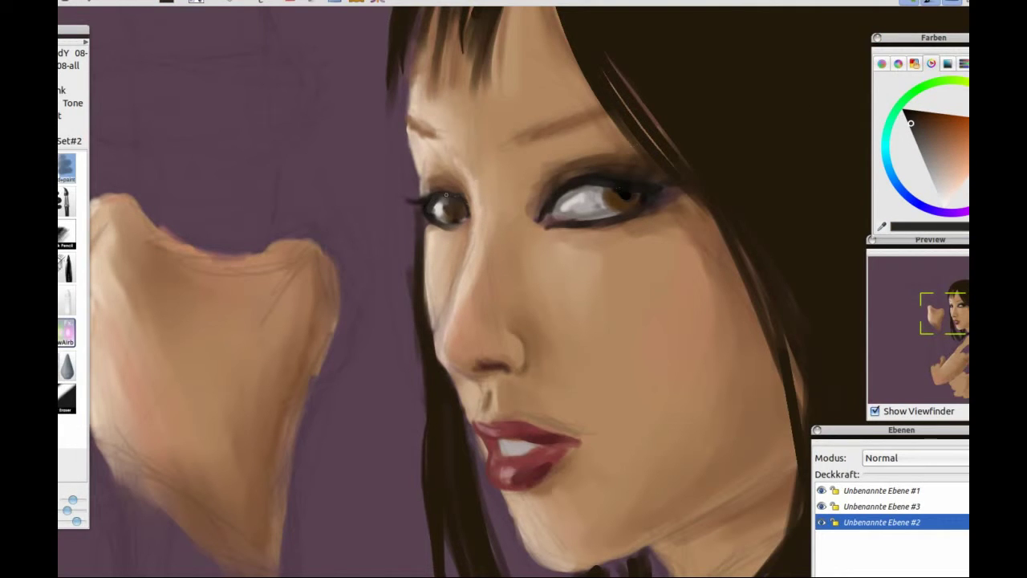
ctrl+click(633, 195)
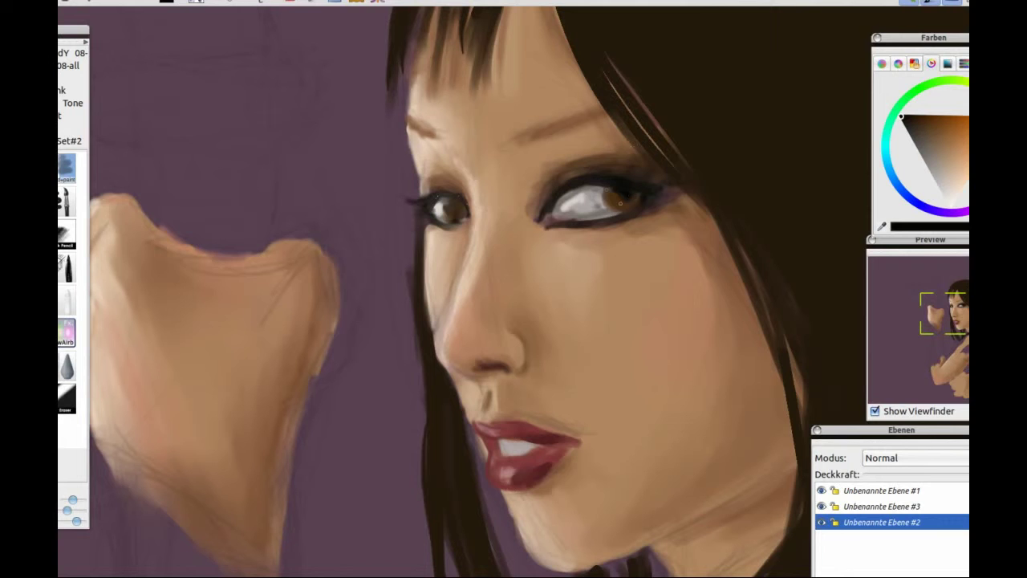
Paint black lashes at the near eye's outer corner and deepen the dark eyeshadow on its upper lid.
click(72, 201)
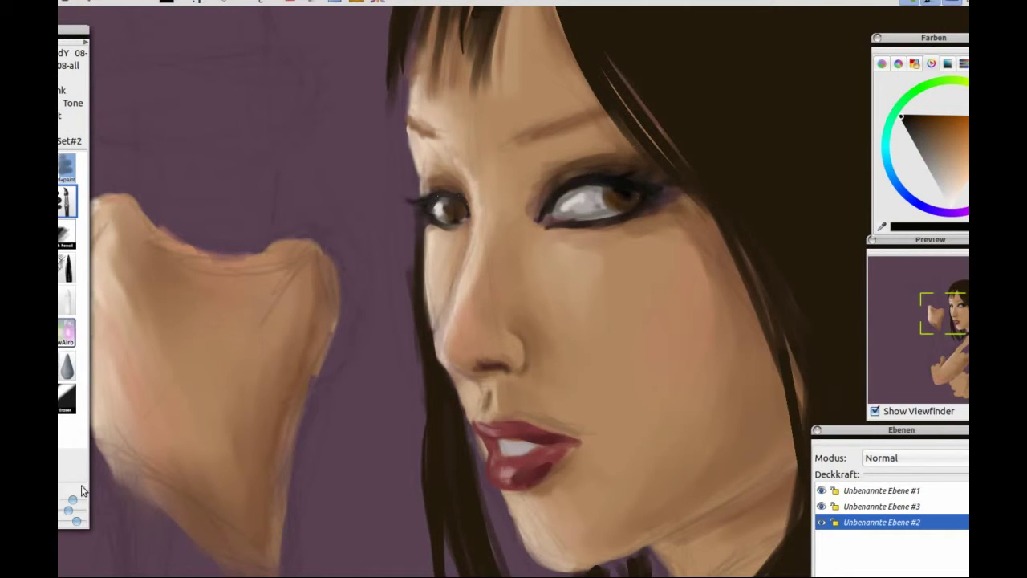
drag(643, 174, 628, 183)
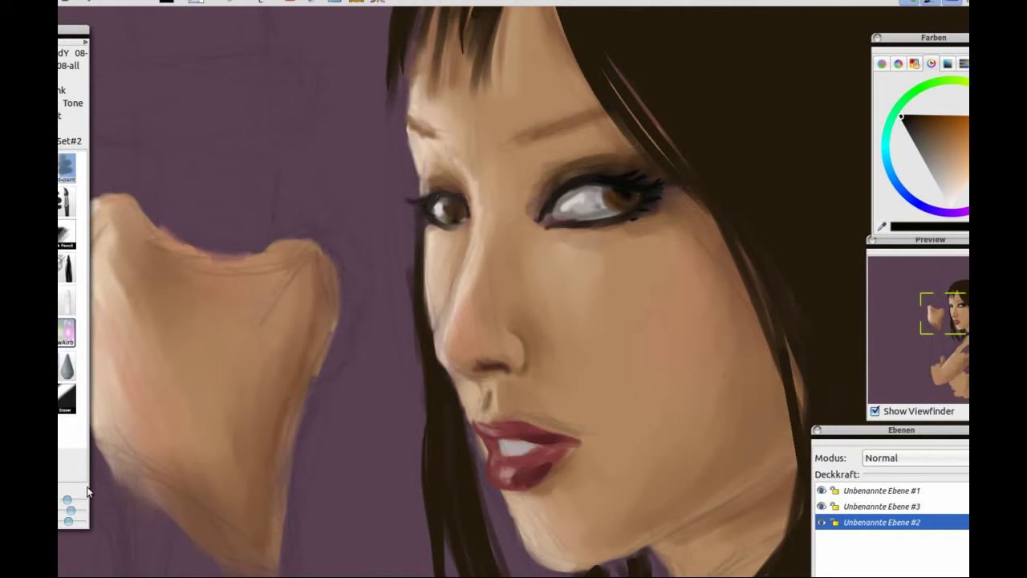
drag(629, 153, 577, 150)
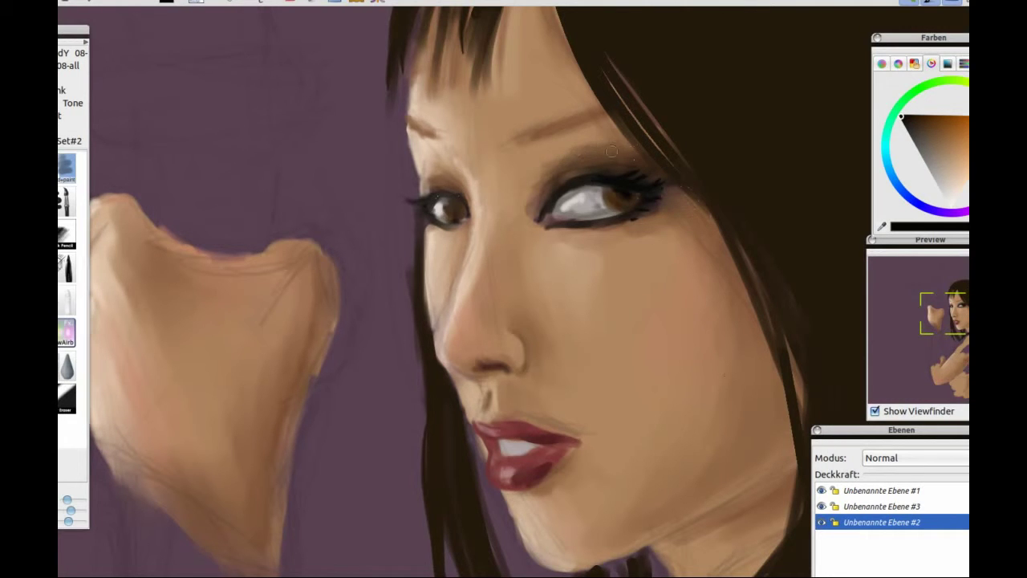
Paint both eyebrows in dark brown sampled from the colours in the picture.
mouse_move(412, 106)
mouse_down()
mouse_move(437, 128)
mouse_move(425, 144)
mouse_move(405, 135)
mouse_up()
click(883, 229)
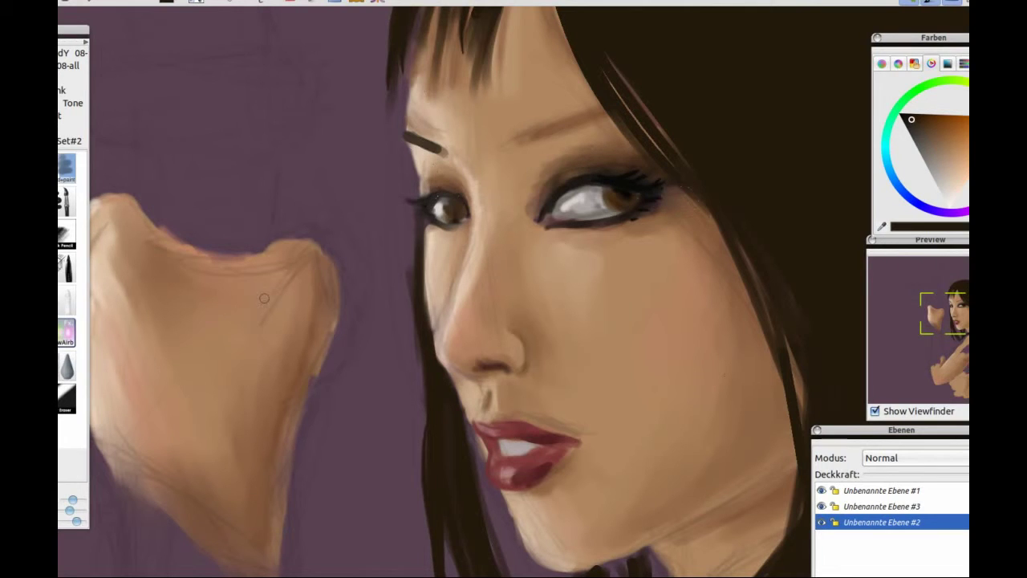
mouse_move(521, 146)
mouse_down()
mouse_move(598, 113)
mouse_move(513, 148)
mouse_move(546, 125)
mouse_up()
drag(446, 148, 408, 131)
Add fine pale highlights along the far edge of the face, from the forehead and brow down the cheek to the nose.
click(949, 185)
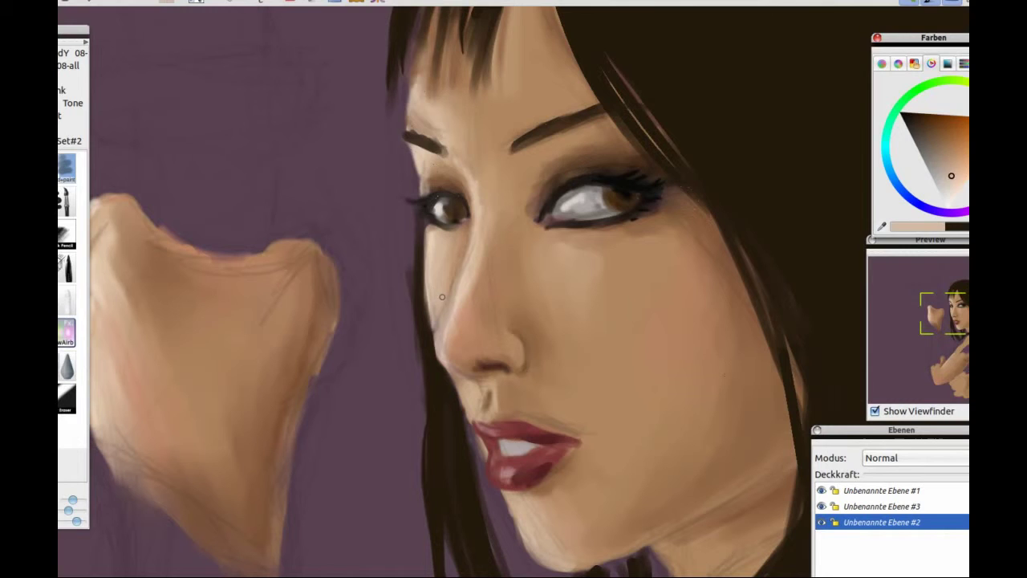
click(68, 266)
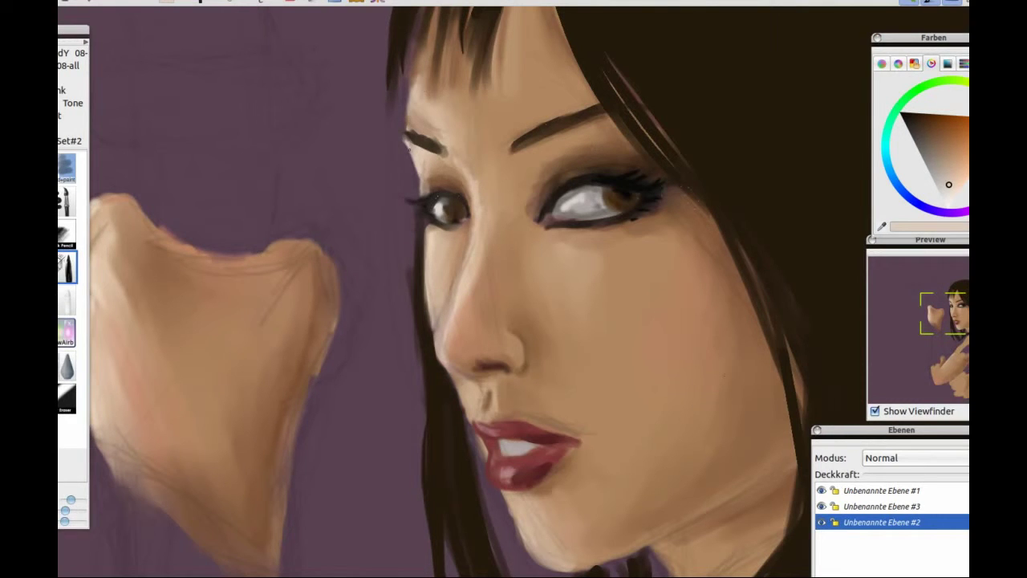
drag(405, 137, 408, 92)
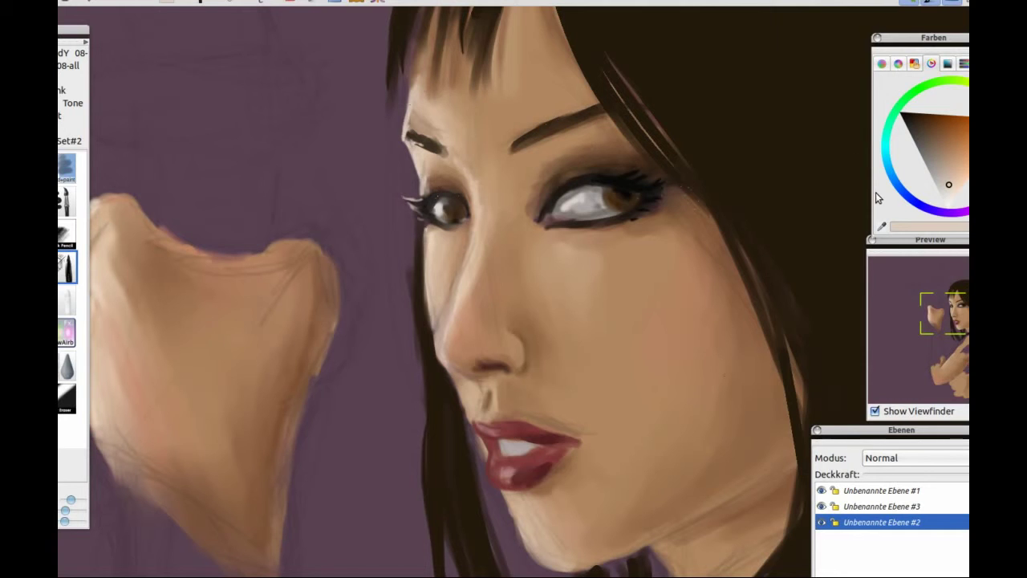
click(949, 200)
drag(425, 233, 438, 332)
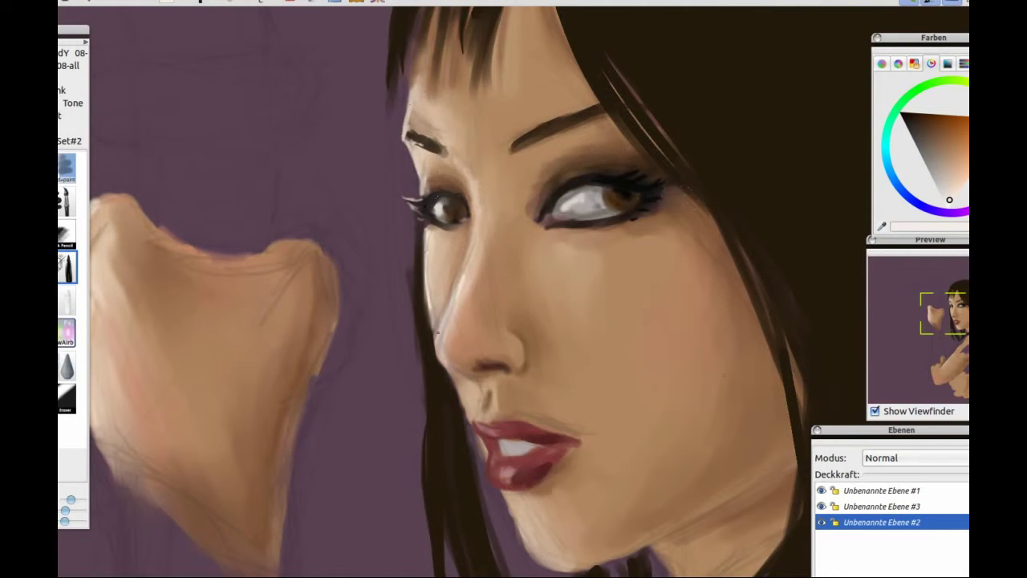
mouse_move(413, 101)
mouse_down()
mouse_move(477, 166)
mouse_move(418, 288)
mouse_move(426, 279)
mouse_up()
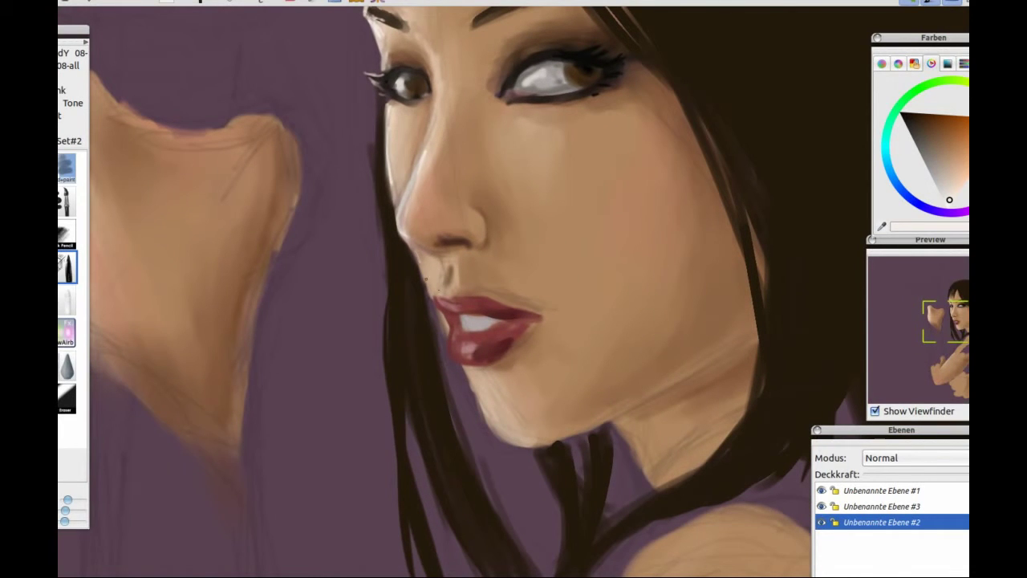
Add near-white highlights to the raised hand's outer edge, the near eyebrow's inner end and the nose bridge.
drag(348, 277, 626, 385)
mouse_move(323, 295)
mouse_down()
mouse_move(310, 384)
mouse_move(321, 440)
mouse_up()
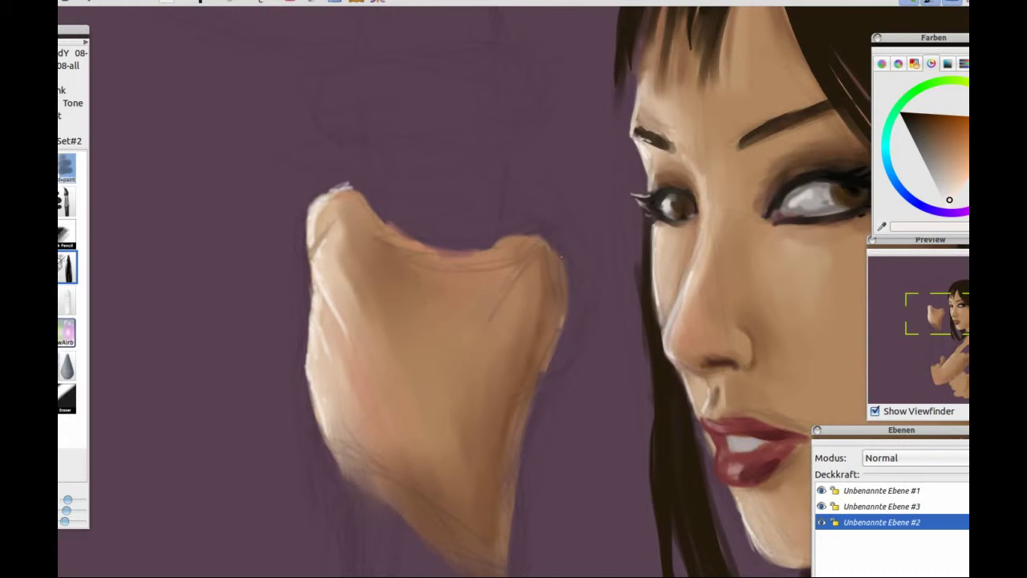
drag(491, 268, 242, 364)
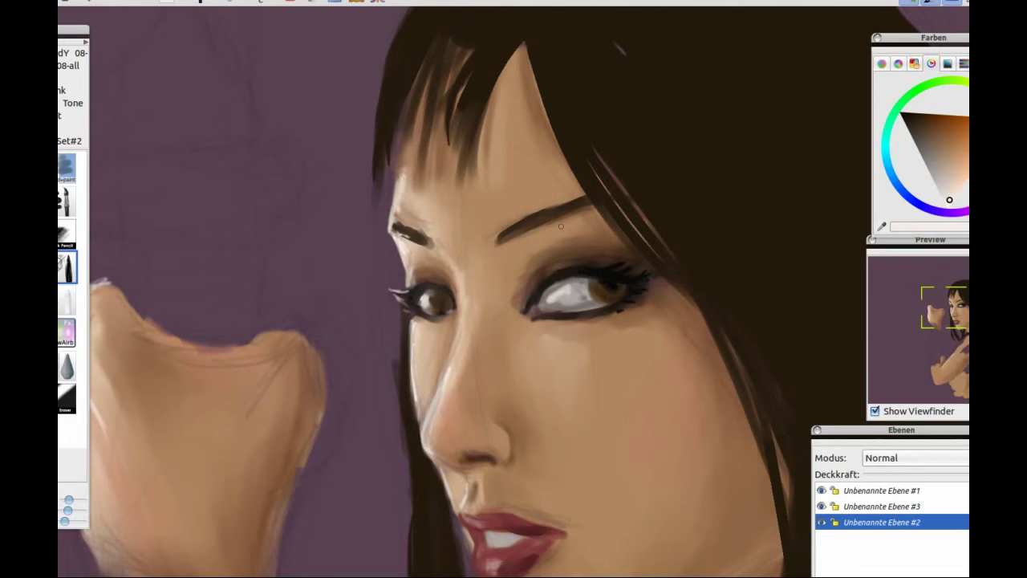
scroll(514, 163, down, 3)
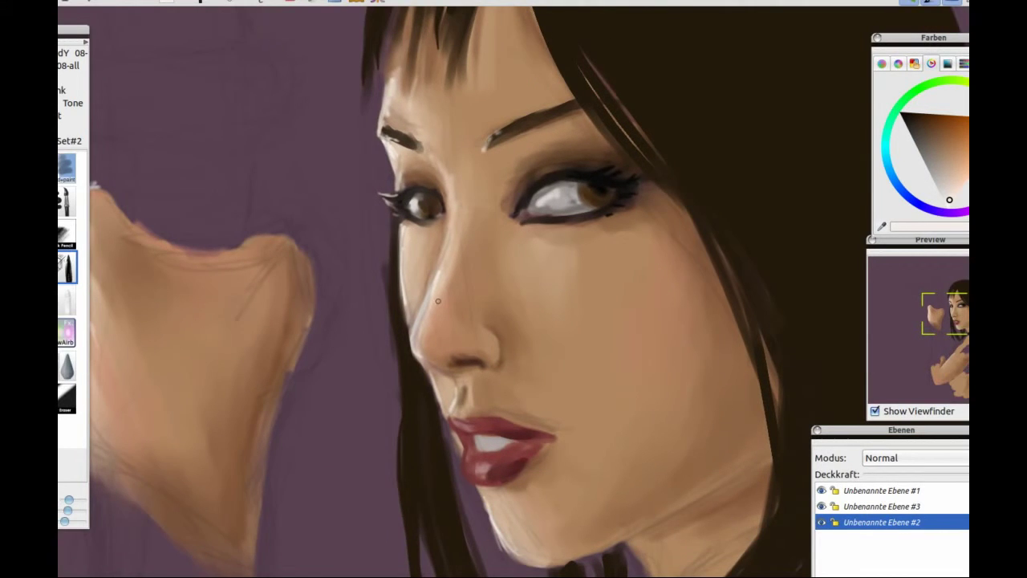
drag(435, 282, 395, 97)
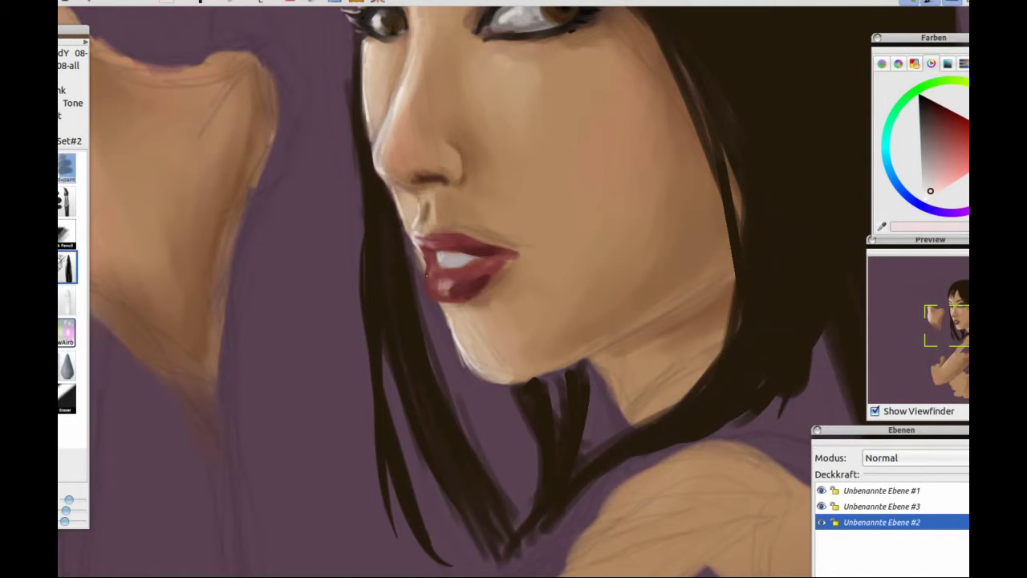
Highlight the far edge of the lower lip in pale pink and brighten the chin contour below it.
drag(426, 273, 430, 284)
ctrl+click(439, 309)
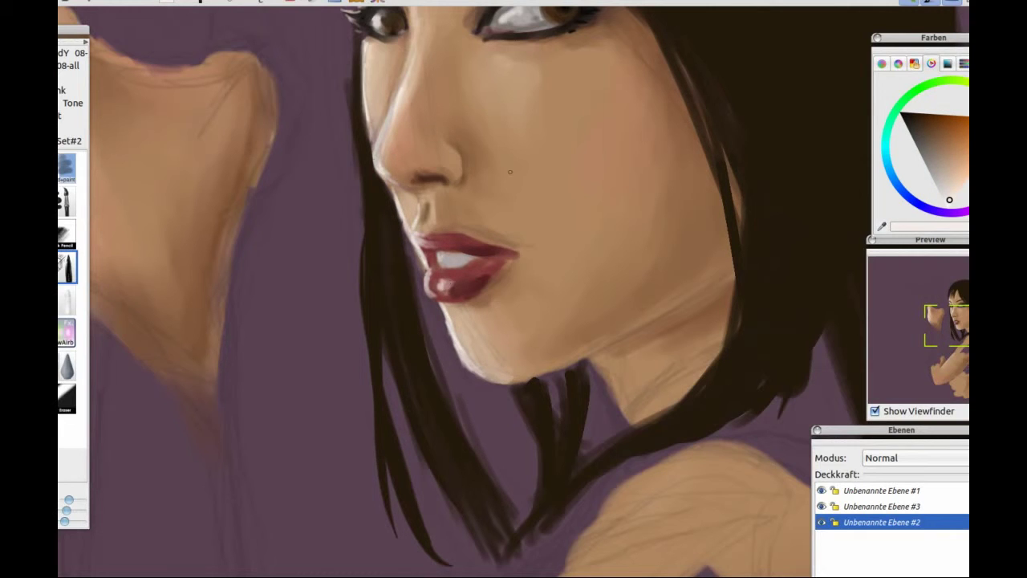
drag(453, 321, 473, 353)
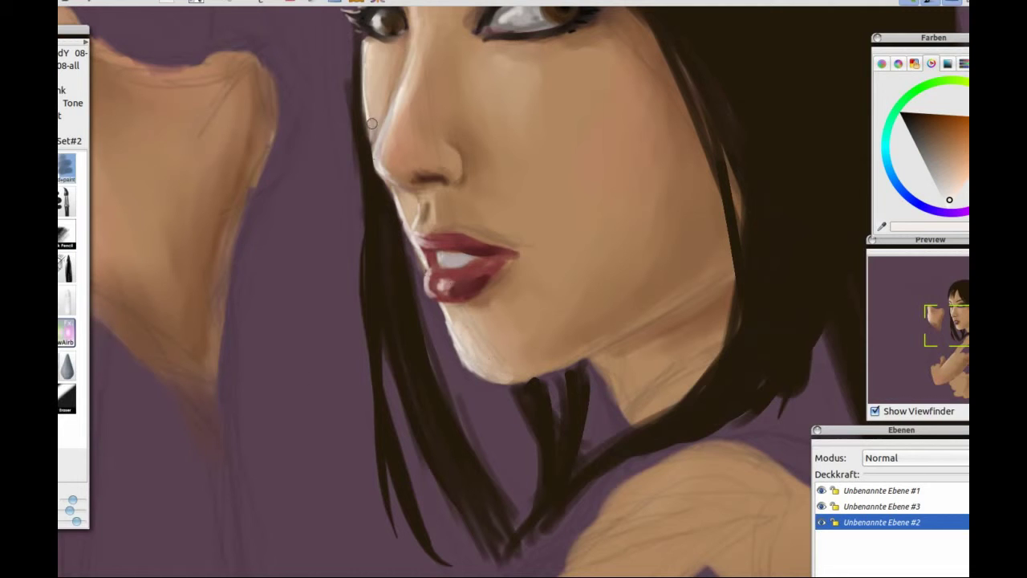
Glaze dark green eyeshadow over the upper lids of both eyes with a soft brush.
drag(373, 117, 396, 419)
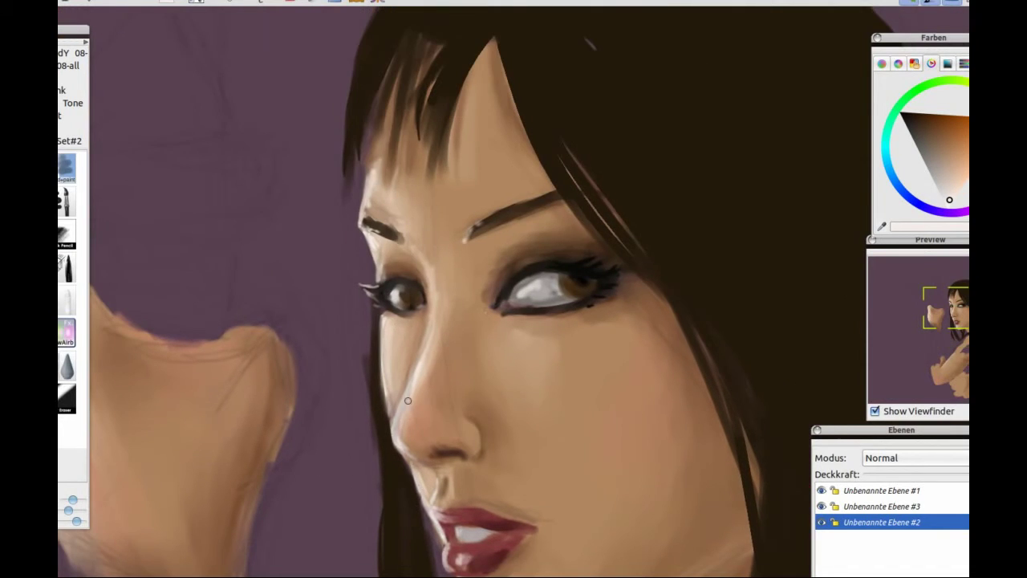
click(924, 85)
click(944, 164)
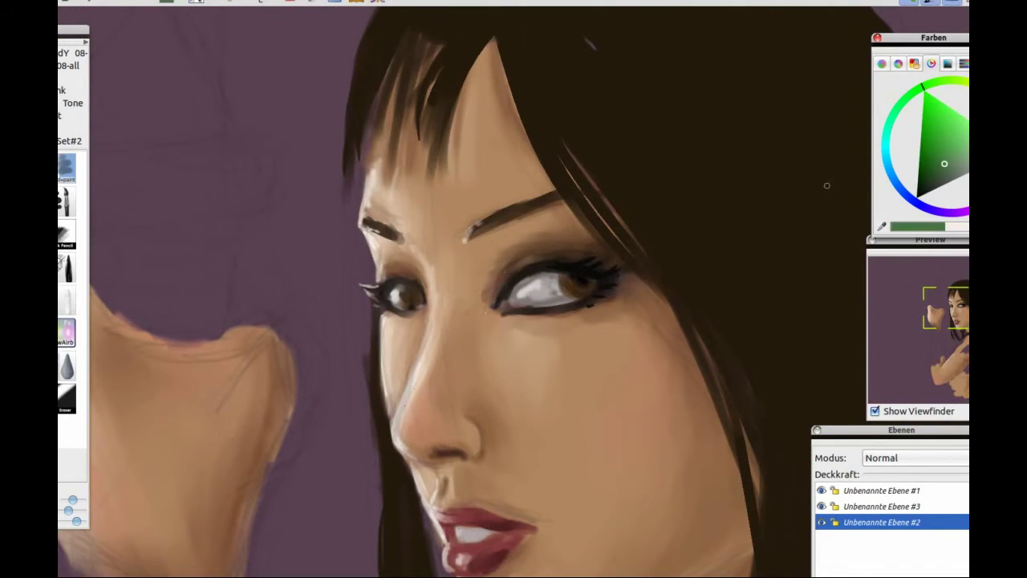
click(936, 173)
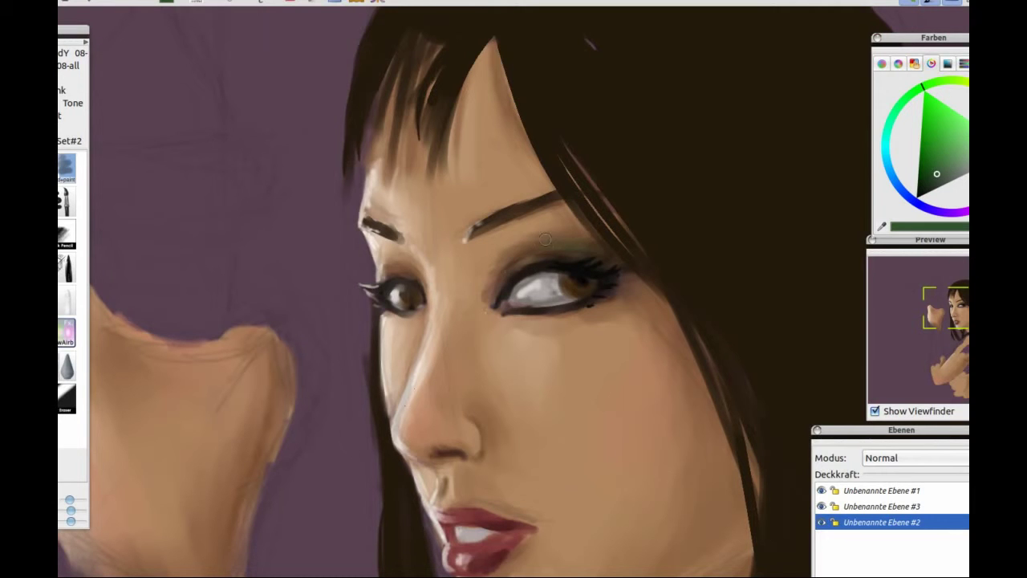
scroll(561, 377, down, 5)
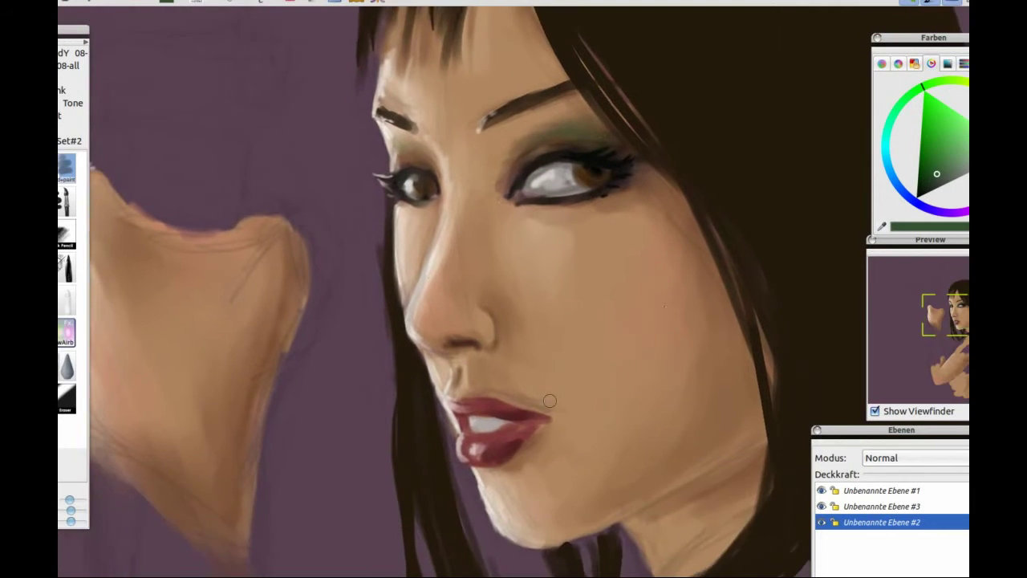
Shade the area beside the mouth and the neck beneath the jawline in soft brown.
key(x)
key(r)
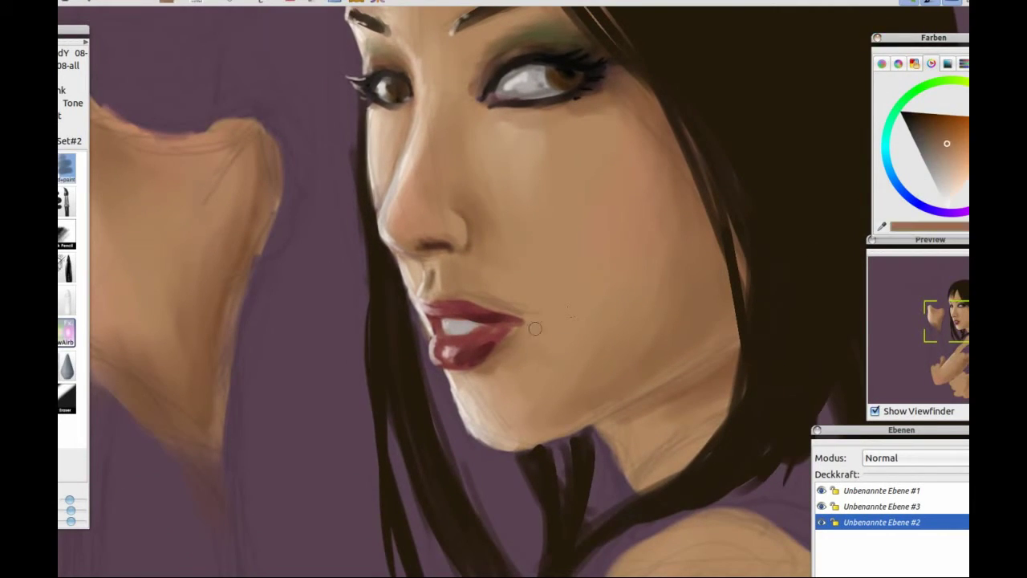
key(x)
key(r)
drag(750, 361, 764, 353)
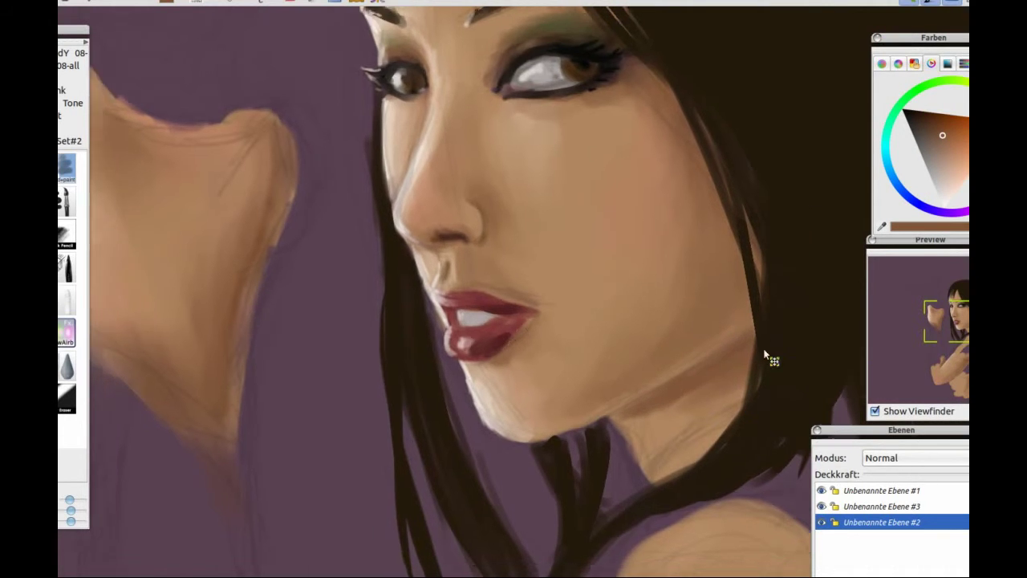
Shade the underside of the folded arm and extend the shoulder's back edge in brown skin tones.
scroll(765, 353, down, 5)
scroll(420, 411, up, 2)
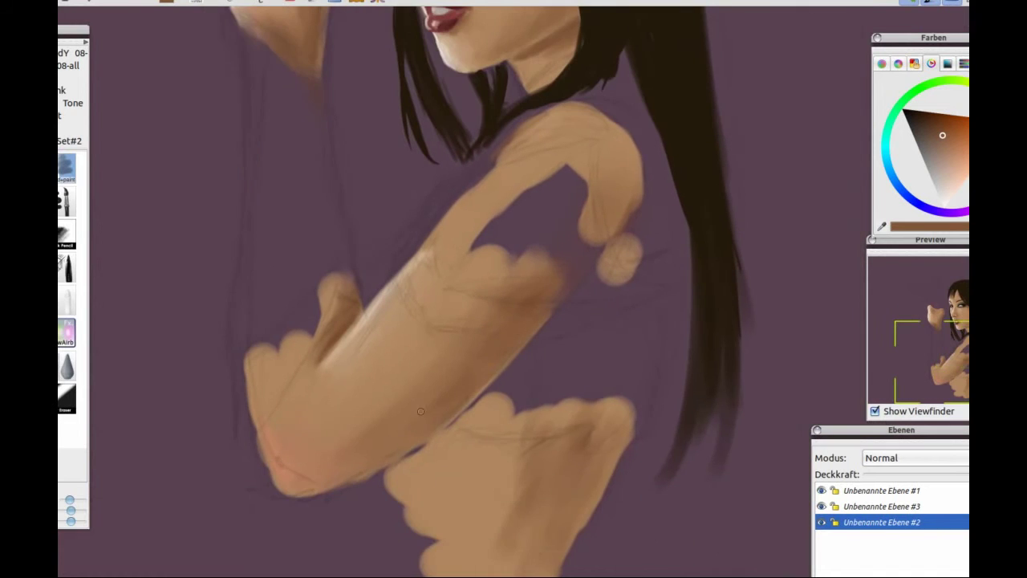
scroll(267, 186, up, 2)
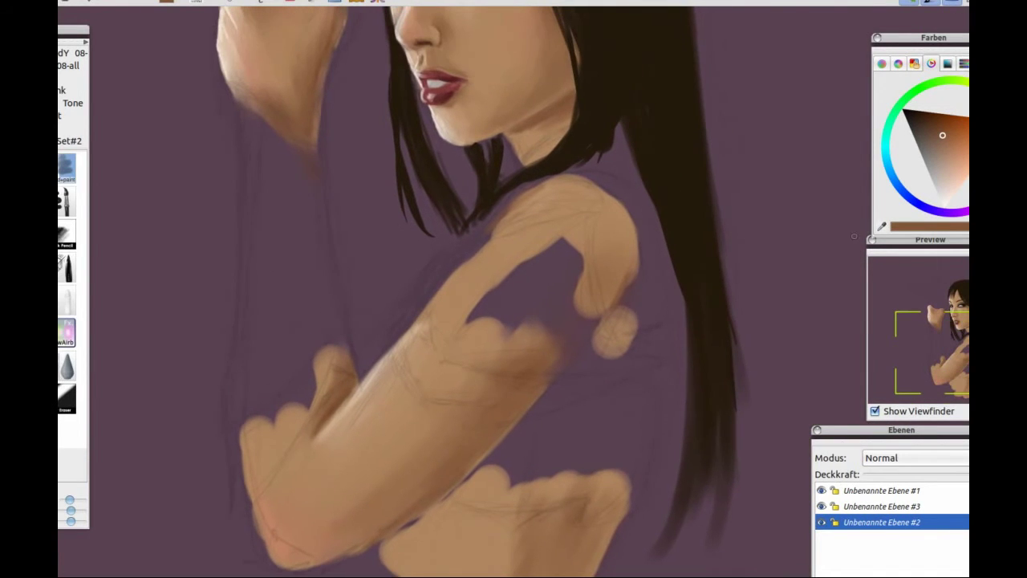
click(66, 171)
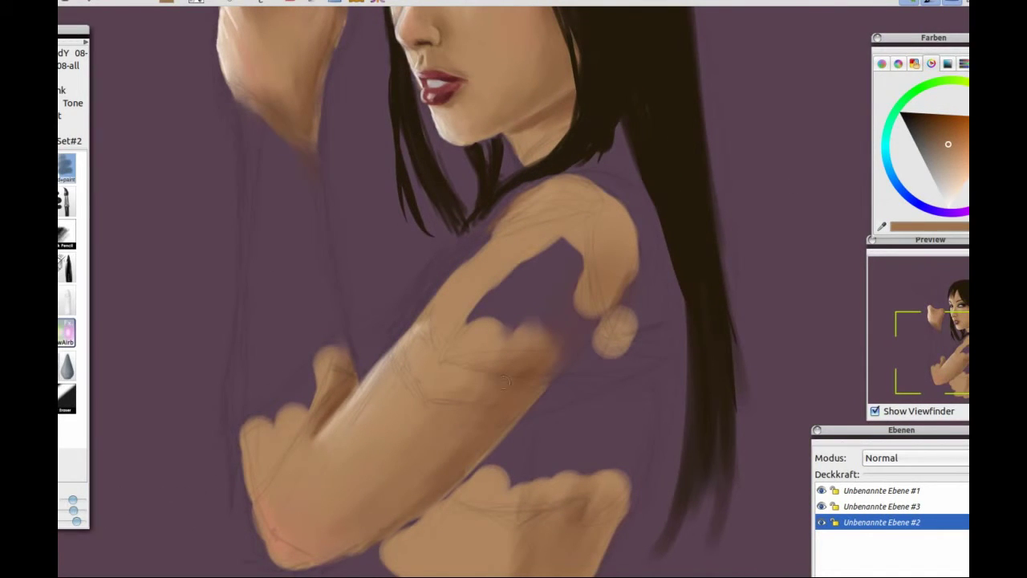
mouse_move(584, 277)
mouse_down()
mouse_move(634, 229)
mouse_move(638, 312)
mouse_move(584, 196)
mouse_move(505, 220)
mouse_up()
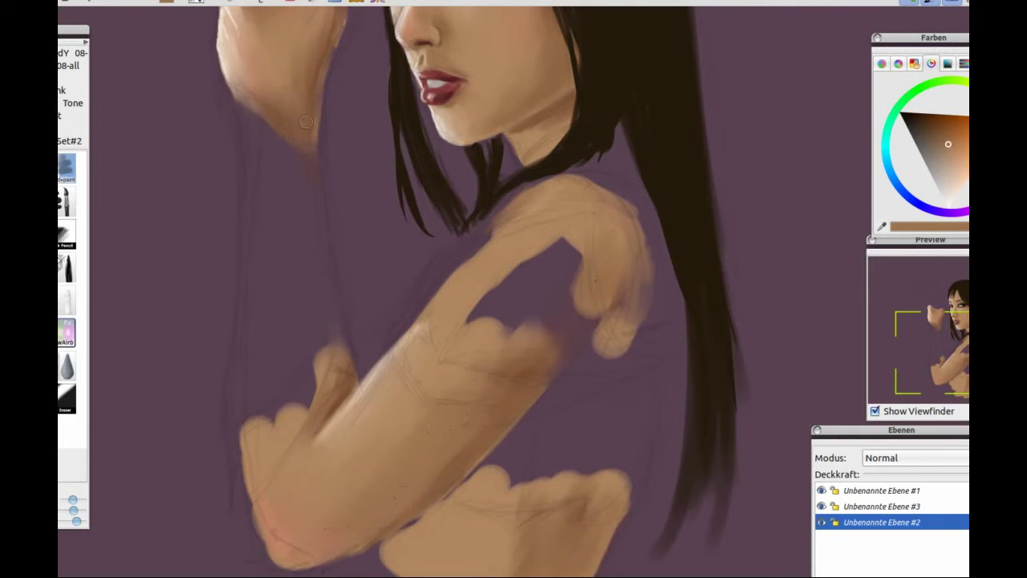
Darken the hand area beside the folded arm and the arm's underside with sampled brown.
alt+click(319, 381)
mouse_move(320, 380)
mouse_down()
mouse_move(329, 377)
mouse_move(321, 358)
mouse_up()
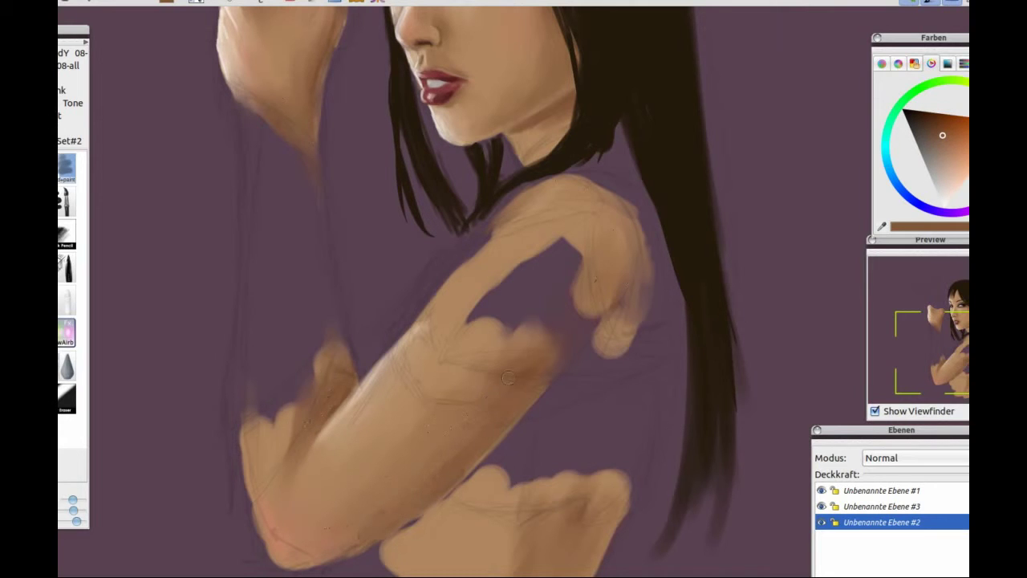
mouse_move(490, 401)
mouse_down()
mouse_move(433, 405)
mouse_move(457, 438)
mouse_up()
mouse_move(543, 345)
mouse_down()
mouse_move(462, 360)
mouse_move(483, 374)
mouse_up()
Shade the torso below the arm in darker brown, along its upper edge and down its back side.
scroll(353, 529, down, 5)
mouse_move(433, 281)
mouse_down()
mouse_move(373, 320)
mouse_move(426, 289)
mouse_move(557, 280)
mouse_move(601, 317)
mouse_up()
alt+click(420, 316)
mouse_move(598, 273)
mouse_down()
mouse_move(550, 369)
mouse_move(525, 442)
mouse_up()
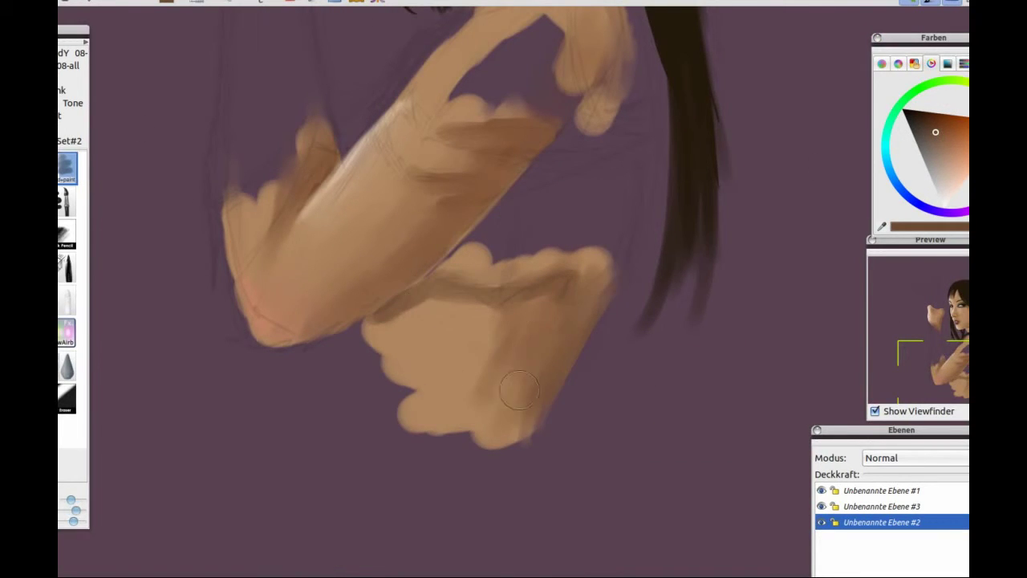
drag(546, 341, 450, 437)
Brighten the shoulder and the upper side of the folded arm with sampled light skin tones.
scroll(543, 289, up, 4)
alt+click(518, 140)
mouse_move(518, 140)
mouse_down()
mouse_move(489, 161)
mouse_move(522, 133)
mouse_move(559, 122)
mouse_up()
mouse_move(385, 487)
mouse_down()
mouse_move(373, 505)
mouse_move(421, 458)
mouse_up()
alt+click(439, 502)
Add a new layer directly above the layer holding the painted figure.
scroll(405, 284, up, 8)
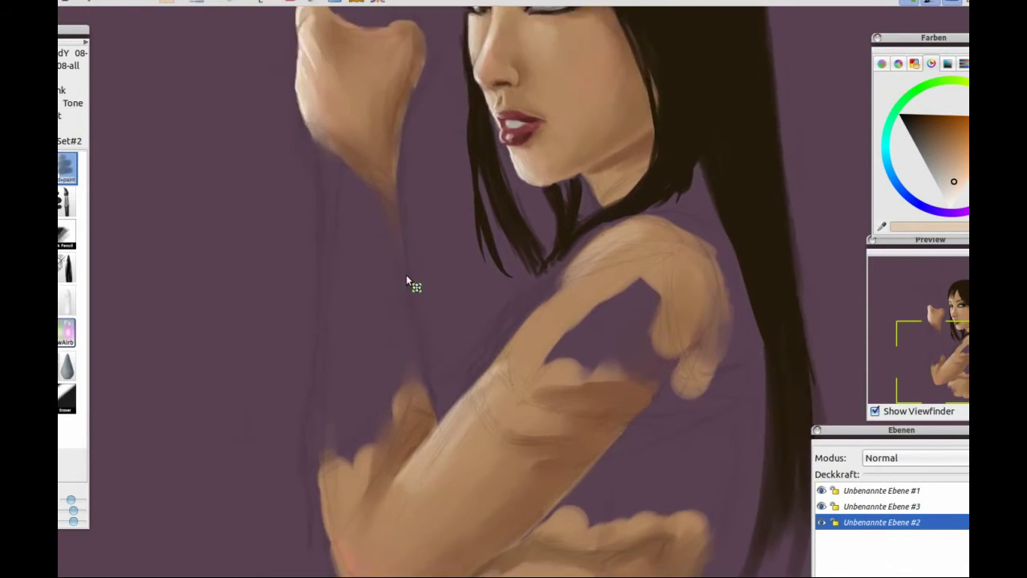
key(ctrl+shift+n)
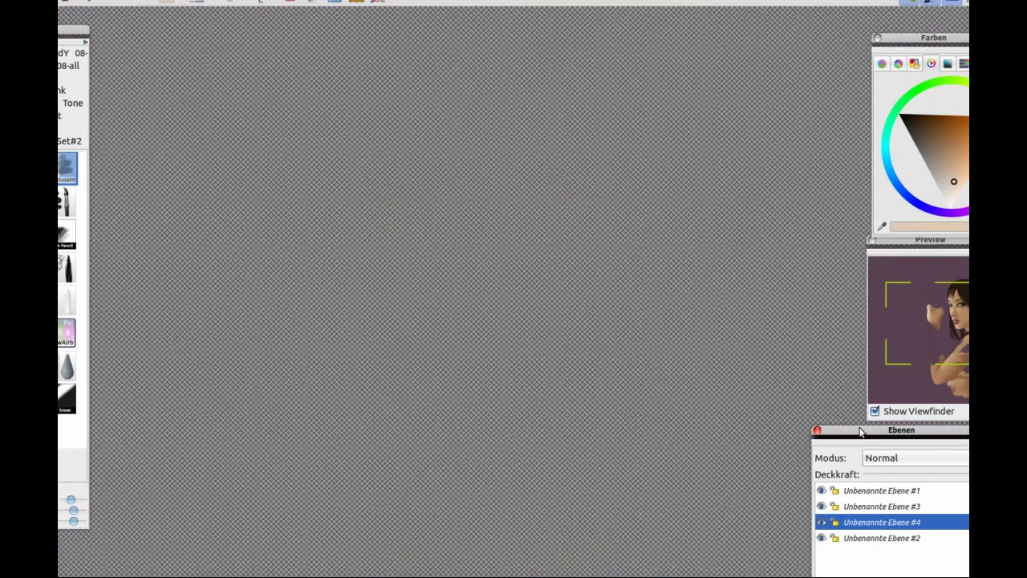
Pick a muted blue-grey and block in the armor's upper-arm band and the strap running up to the shoulder.
click(933, 79)
click(957, 173)
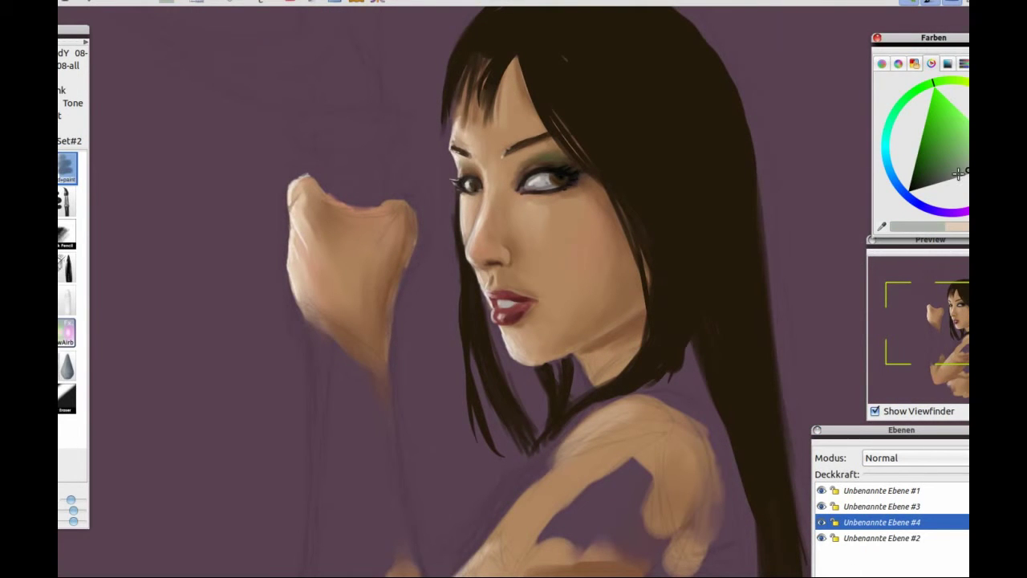
drag(546, 493, 447, 312)
drag(77, 506, 70, 510)
mouse_move(388, 346)
mouse_down()
mouse_move(439, 296)
mouse_move(505, 261)
mouse_up()
mouse_move(407, 302)
mouse_down()
mouse_move(491, 257)
mouse_move(548, 243)
mouse_move(421, 300)
mouse_move(419, 366)
mouse_move(400, 353)
mouse_move(399, 389)
mouse_move(366, 373)
mouse_move(361, 394)
mouse_move(379, 356)
mouse_move(398, 426)
mouse_move(390, 397)
mouse_move(507, 396)
mouse_up()
Fill the shoulder guard with sampled greys, lighter on its front face and darker on the side facing the armhole.
ctrl+click(438, 393)
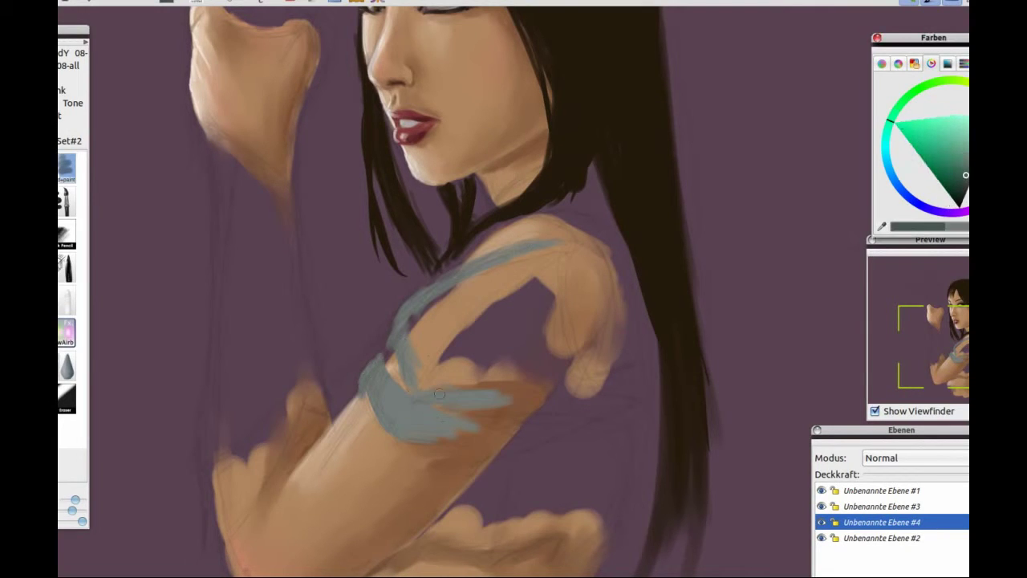
mouse_move(429, 384)
mouse_down()
mouse_move(458, 338)
mouse_move(557, 256)
mouse_up()
mouse_move(506, 289)
mouse_down()
mouse_move(553, 253)
mouse_move(478, 358)
mouse_move(564, 289)
mouse_move(593, 393)
mouse_move(577, 414)
mouse_up()
drag(509, 417, 413, 440)
ctrl+click(443, 380)
drag(490, 377, 538, 343)
mouse_move(558, 261)
mouse_down()
mouse_move(473, 349)
mouse_move(538, 397)
mouse_move(546, 297)
mouse_move(502, 361)
mouse_up()
ctrl+click(440, 369)
drag(434, 377, 537, 369)
mouse_move(433, 313)
mouse_down()
mouse_move(487, 265)
mouse_move(419, 353)
mouse_move(460, 298)
mouse_up()
Block in the grey top around the armhole, down the back and across the upper torso with a jagged lower hem.
mouse_move(571, 229)
mouse_down()
mouse_move(602, 233)
mouse_move(642, 345)
mouse_up()
ctrl+click(594, 241)
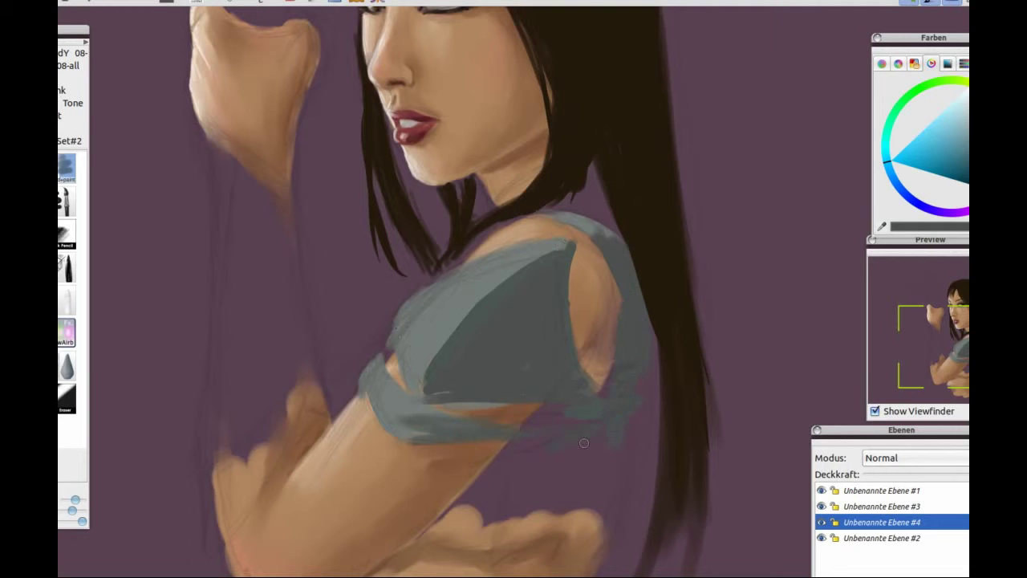
drag(508, 462, 501, 366)
drag(462, 406, 413, 441)
drag(493, 353, 446, 365)
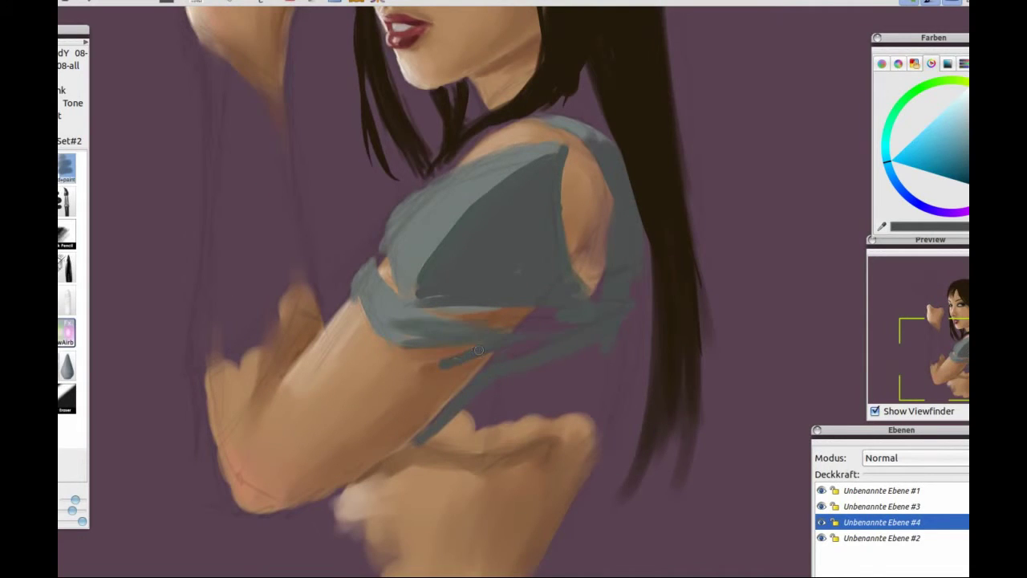
drag(454, 327, 492, 326)
mouse_move(446, 417)
mouse_down()
mouse_move(477, 469)
mouse_move(566, 426)
mouse_move(562, 464)
mouse_move(614, 408)
mouse_move(584, 442)
mouse_move(461, 425)
mouse_move(468, 433)
mouse_up()
drag(580, 337, 576, 449)
Block in the bracer on the raised forearm with a dark grey inner side and a lighter grey outer edge.
mouse_move(253, 72)
mouse_down()
mouse_move(277, 232)
mouse_move(279, 149)
mouse_move(302, 304)
mouse_up()
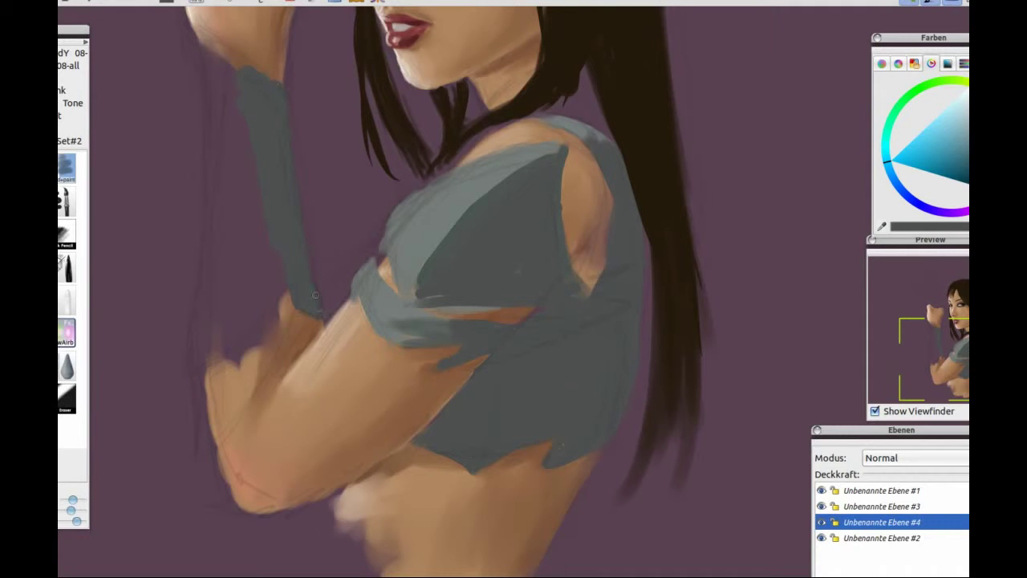
alt+click(248, 237)
mouse_move(197, 34)
mouse_down()
mouse_move(188, 30)
mouse_move(215, 172)
mouse_up()
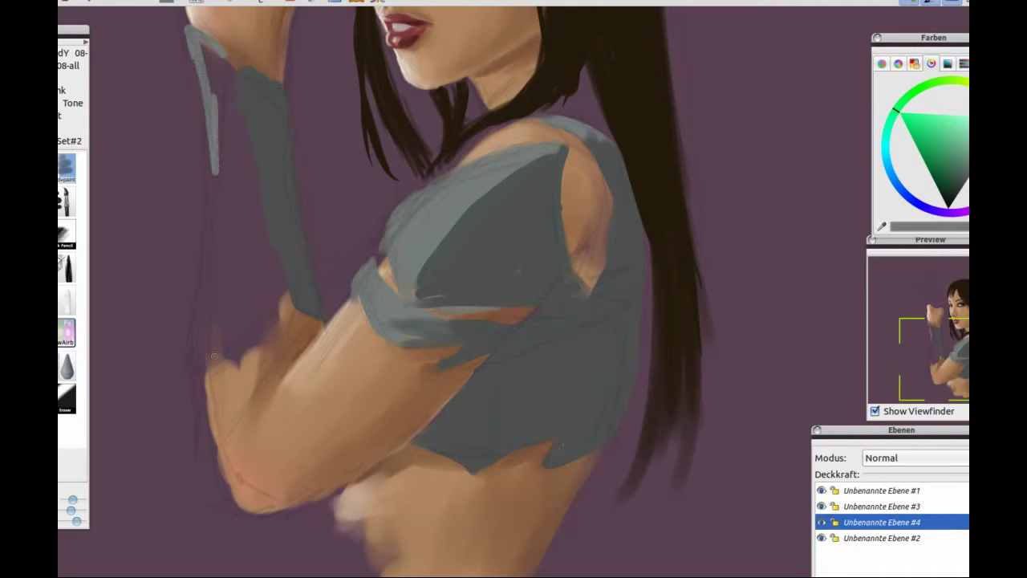
drag(200, 300, 185, 378)
drag(204, 281, 183, 377)
drag(224, 236, 185, 345)
mouse_move(191, 374)
mouse_down()
mouse_move(286, 276)
mouse_move(197, 454)
mouse_move(234, 417)
mouse_move(202, 374)
mouse_move(290, 299)
mouse_move(218, 423)
mouse_up()
Paint the bracer's pointed elbow flap in dark grey and thicken the light grey strip along its outer edge.
alt+click(203, 371)
drag(262, 354, 215, 428)
alt+click(228, 249)
drag(206, 62, 196, 361)
mouse_move(210, 58)
mouse_down()
mouse_move(214, 286)
mouse_move(196, 362)
mouse_move(210, 381)
mouse_move(203, 443)
mouse_up()
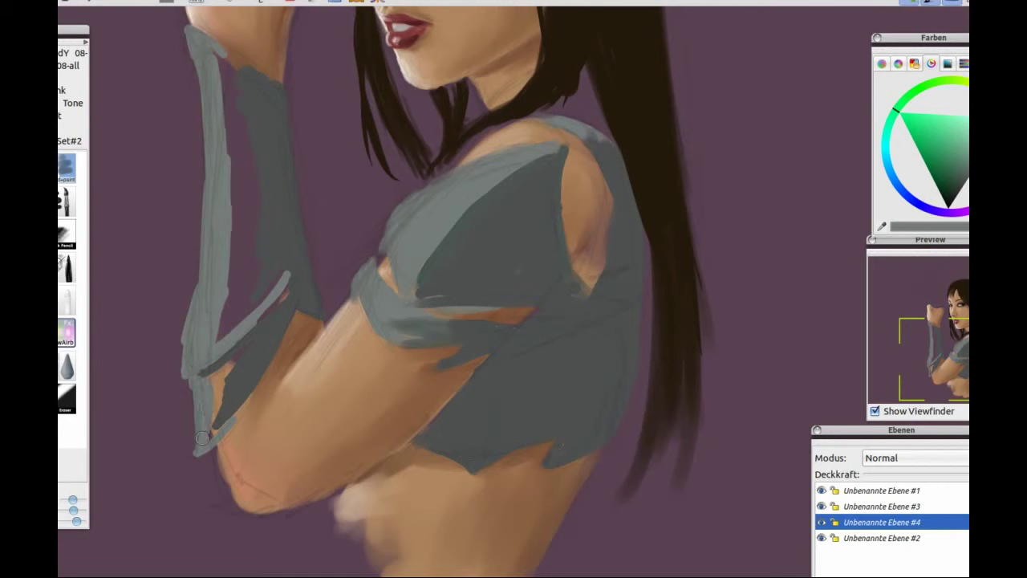
Fill the middle of the bracer with dark grey and blend it softly into the lighter outer edge.
alt+click(209, 179)
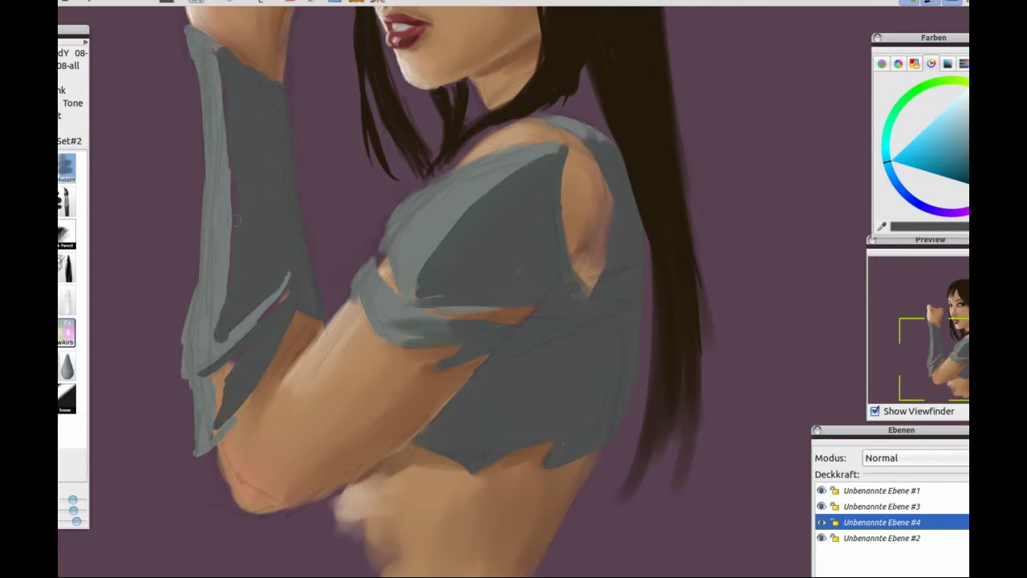
drag(357, 165, 397, 303)
alt+click(397, 303)
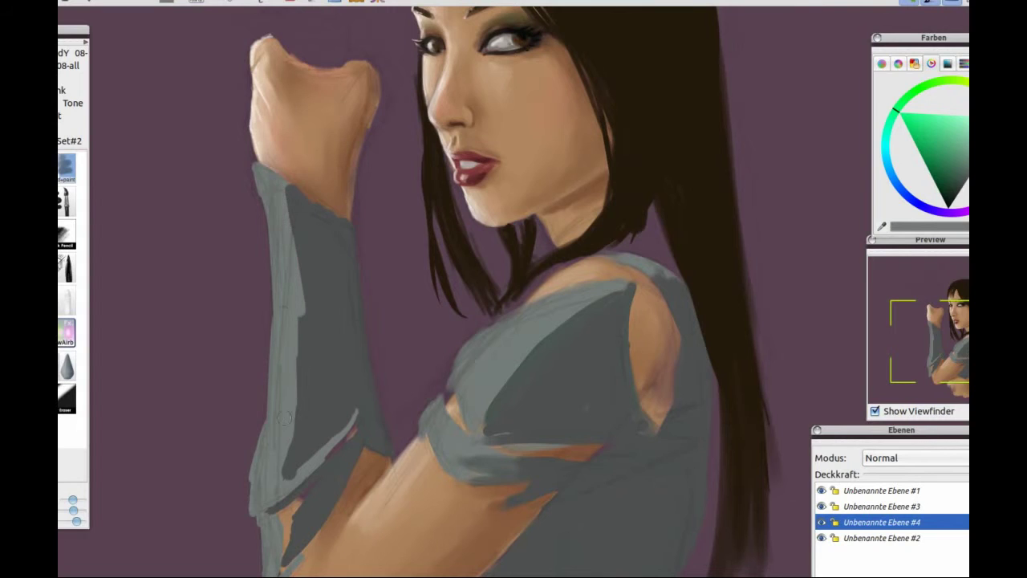
mouse_move(287, 196)
mouse_down()
mouse_move(297, 401)
mouse_move(313, 454)
mouse_up()
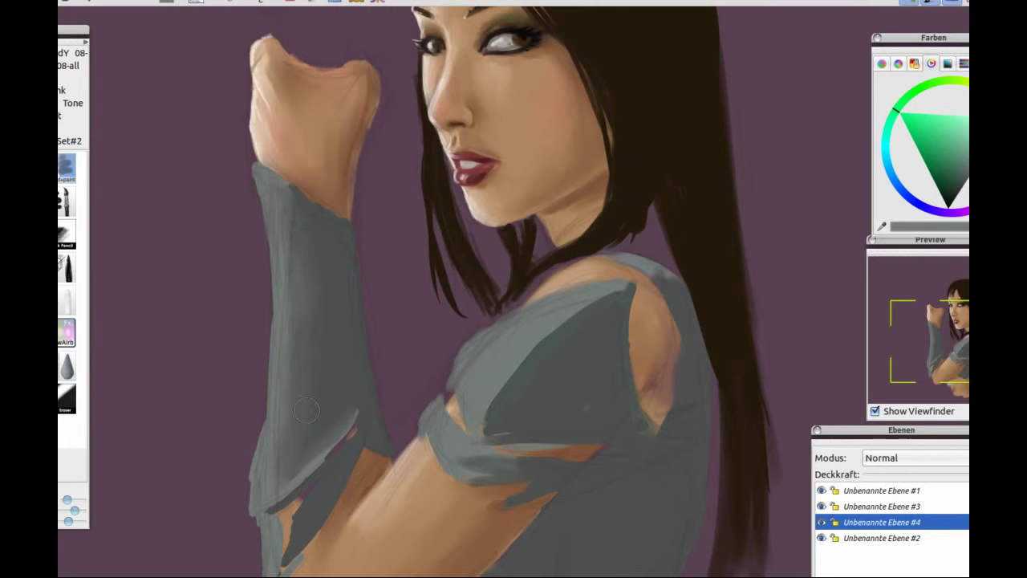
Cover the skin gaps in the bracer's elbow flap with sampled grey using the rounded brush.
scroll(515, 197, down, 4)
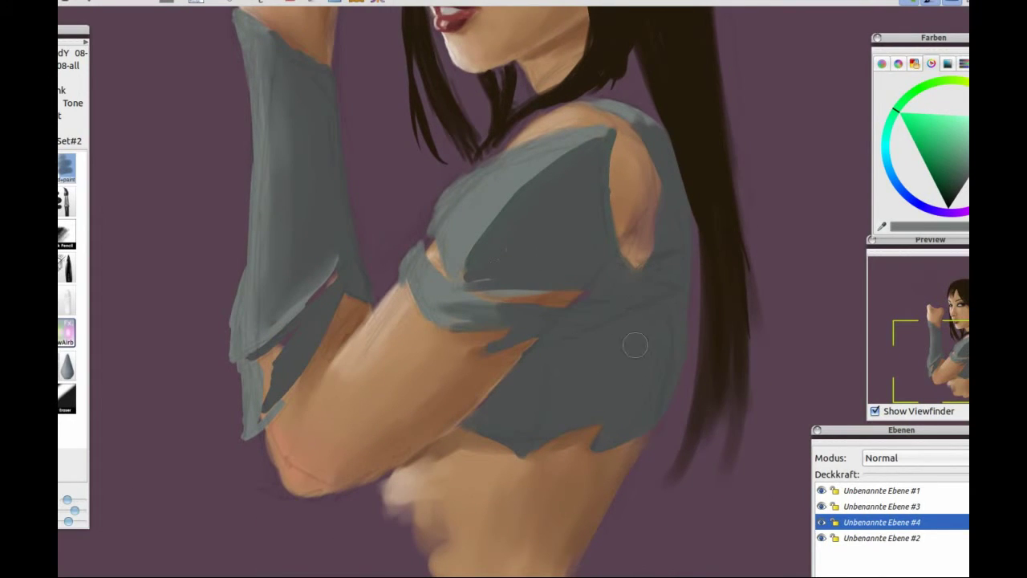
alt+click(274, 350)
click(195, 2)
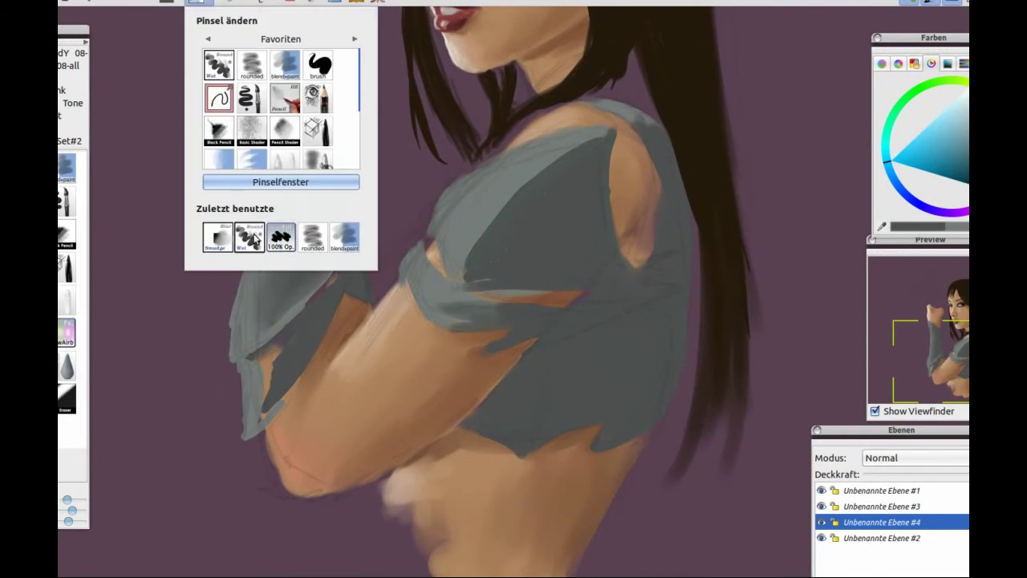
click(313, 237)
drag(268, 349, 264, 425)
mouse_move(281, 381)
mouse_down()
mouse_move(329, 272)
mouse_move(293, 329)
mouse_up()
Pick a near-black grey and paint shadows on the bracer's inner side, beside the shoulder guard's ridge and below the armhole.
click(938, 175)
drag(358, 261, 348, 288)
drag(325, 80, 333, 241)
mouse_move(504, 225)
mouse_down()
mouse_move(481, 261)
mouse_move(584, 153)
mouse_up()
drag(581, 307, 610, 285)
drag(555, 348, 642, 315)
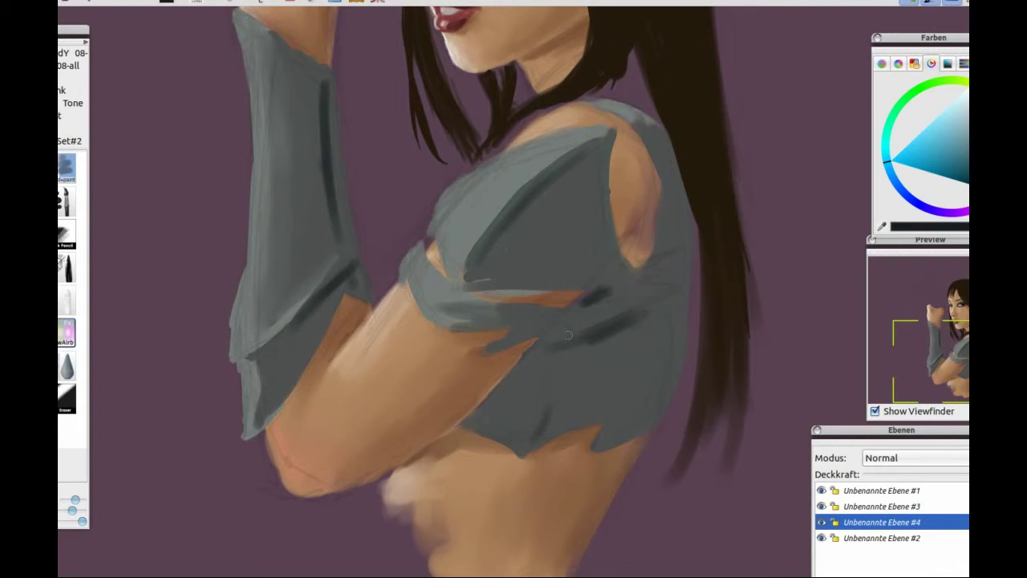
Deepen the dark folds across the top, around the armhole and down the back, and shade the bracer's lower rim.
drag(532, 441, 555, 366)
drag(680, 324, 634, 428)
mouse_move(679, 271)
mouse_down()
mouse_move(646, 280)
mouse_move(625, 247)
mouse_up()
drag(567, 168, 503, 241)
drag(545, 296, 474, 316)
drag(570, 329, 496, 348)
drag(670, 156, 686, 291)
drag(325, 209, 328, 249)
mouse_move(328, 304)
mouse_down()
mouse_move(272, 403)
mouse_move(330, 294)
mouse_up()
drag(277, 356, 335, 297)
Switch to the blending brush and soften the shadows on the bracer, shoulder guard and arm band.
click(67, 299)
drag(325, 231, 314, 138)
drag(312, 93, 309, 65)
mouse_move(468, 274)
mouse_down()
mouse_move(496, 235)
mouse_move(545, 285)
mouse_up()
drag(444, 316, 501, 311)
drag(585, 313, 615, 296)
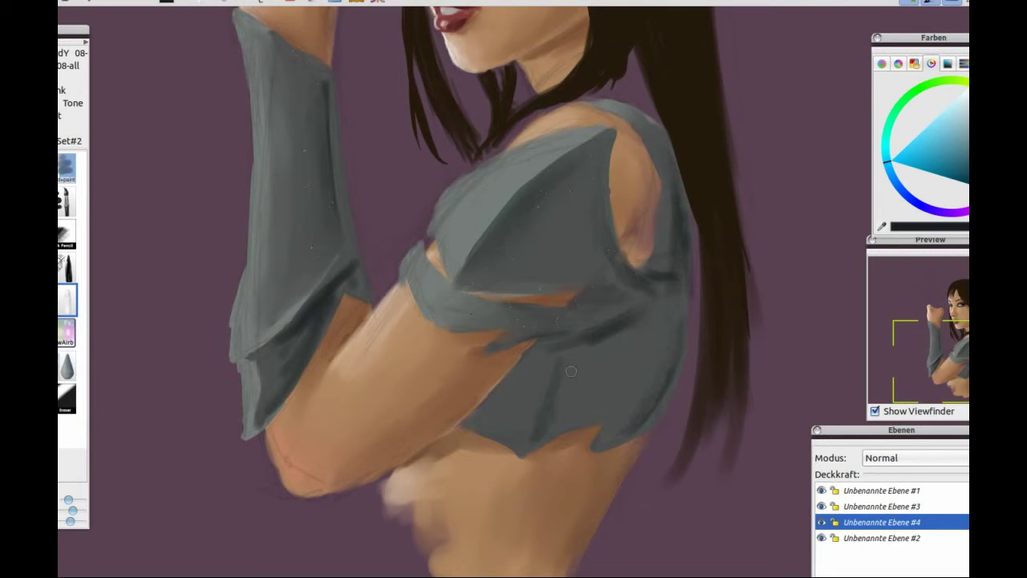
Return to the blend and paint brush and shade the folds in the lower part of the top.
click(69, 167)
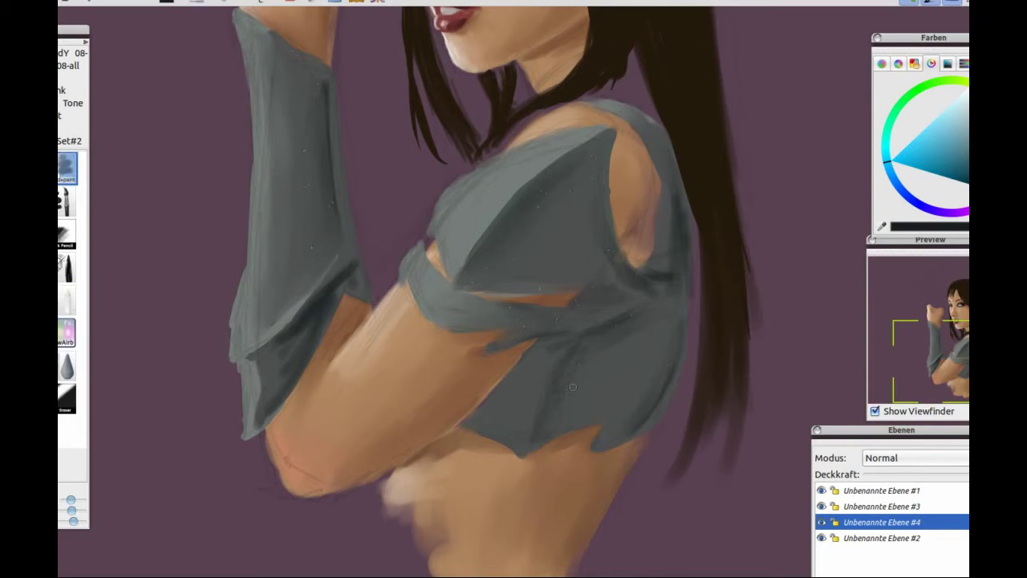
mouse_move(554, 384)
mouse_down()
mouse_move(535, 351)
mouse_move(482, 405)
mouse_move(499, 425)
mouse_up()
drag(634, 344, 678, 317)
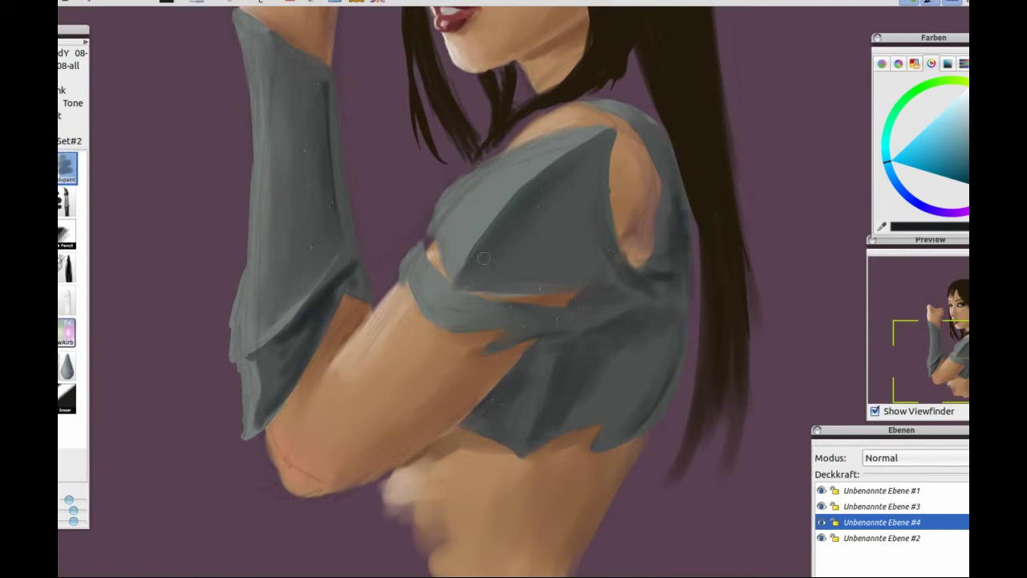
Pick a lighter grey and highlight the front edges of the shoulder guard and arm band and the bracer's inner edge.
click(882, 227)
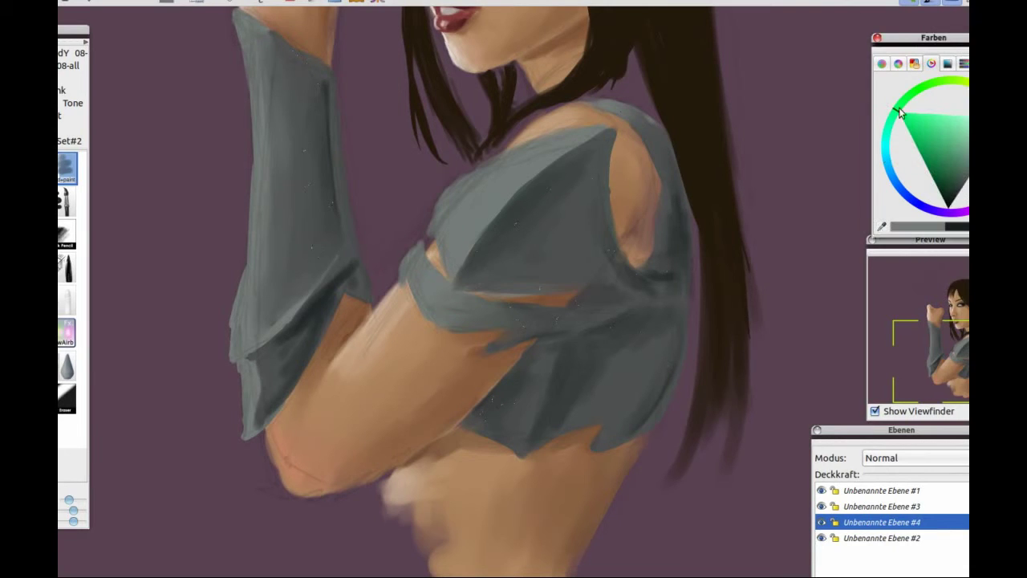
click(446, 196)
drag(479, 171, 456, 194)
drag(419, 244, 402, 275)
drag(343, 97, 349, 238)
Paint light highlights along the bracer's outer edge, upper tip, lower rim and elbow flap.
drag(240, 19, 250, 121)
drag(249, 38, 253, 215)
drag(239, 313, 247, 433)
drag(240, 368, 257, 438)
drag(234, 290, 264, 353)
drag(252, 192, 241, 318)
scroll(275, 244, up, 2)
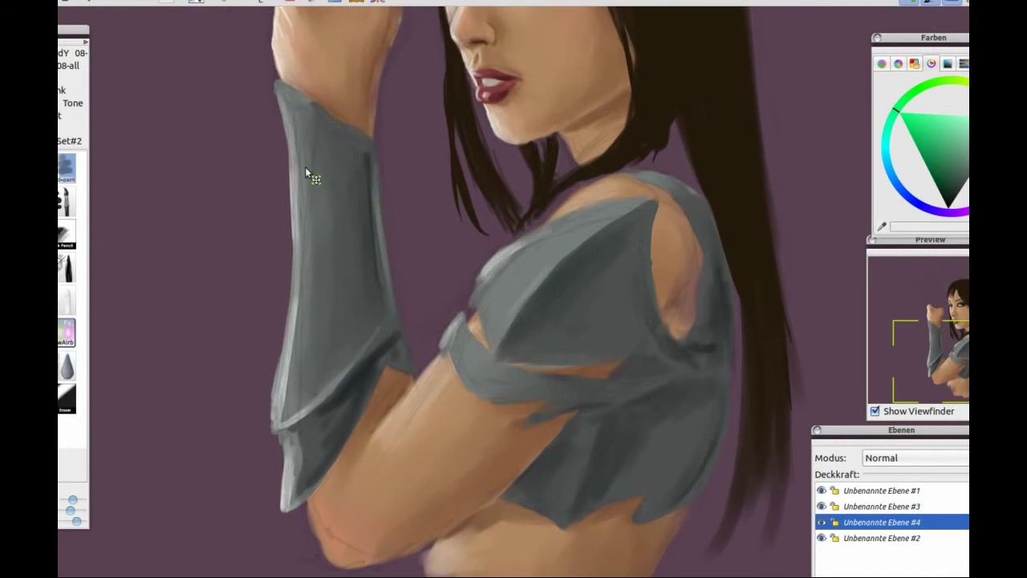
drag(281, 101, 289, 190)
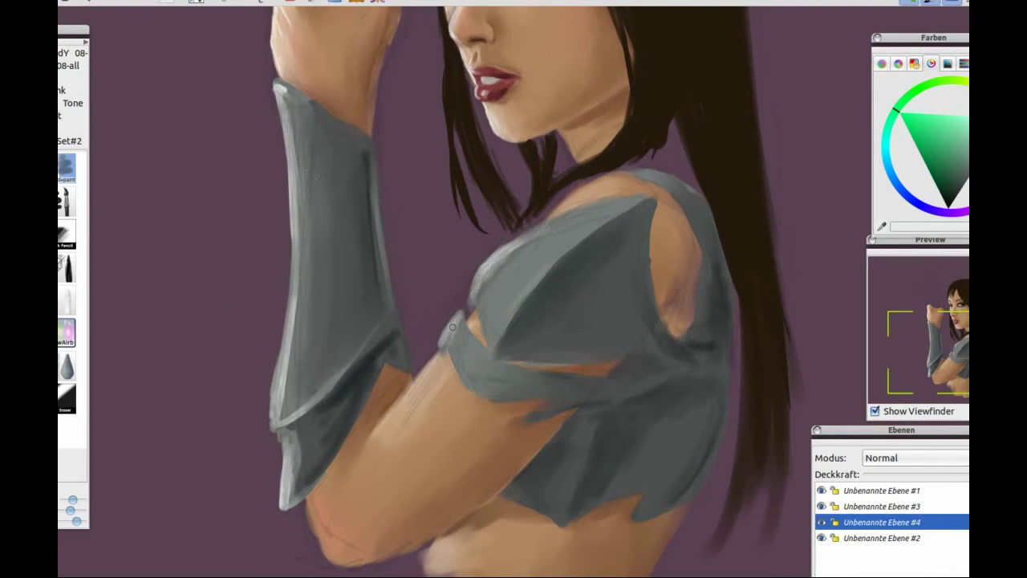
Paint near-black accents in the gap above the arm band and along the lower edge of the armhole.
key(x)
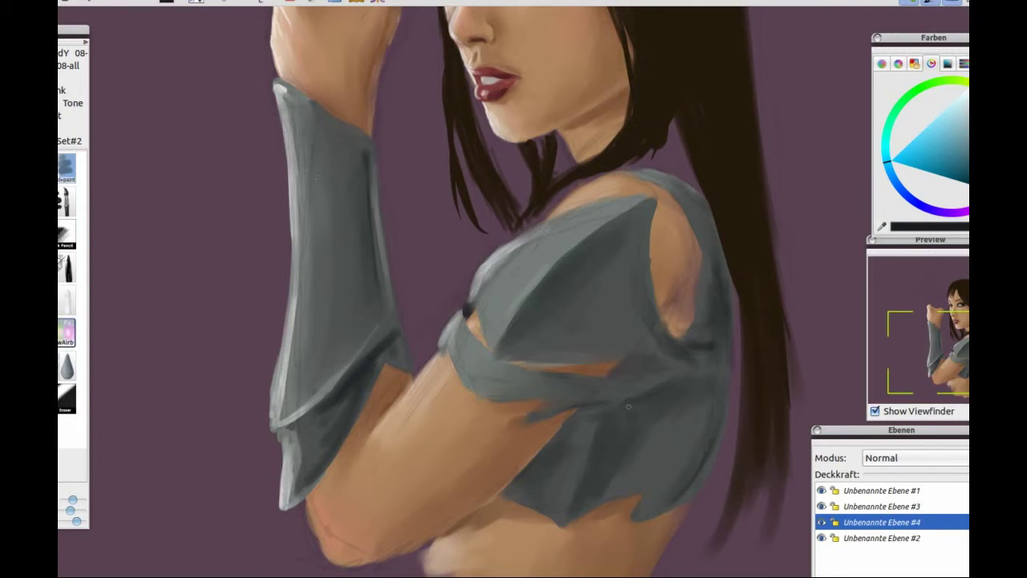
mouse_move(651, 323)
mouse_down()
mouse_move(711, 348)
mouse_move(642, 375)
mouse_move(592, 353)
mouse_up()
key(x)
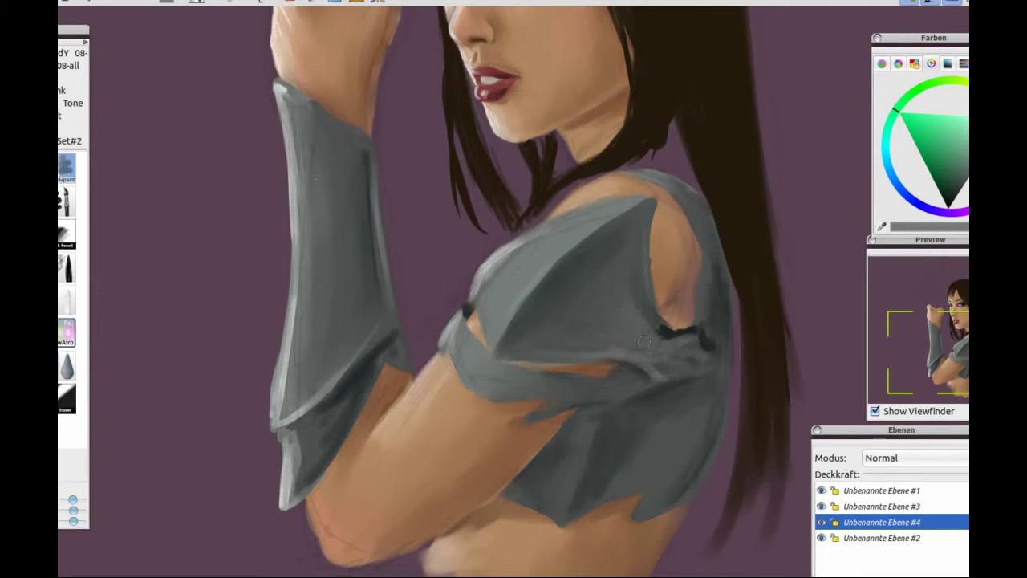
Highlight the shoulder guard's ridge and upper edge and the arm band with near-white, and refine the folds beside the armhole.
drag(497, 334, 560, 258)
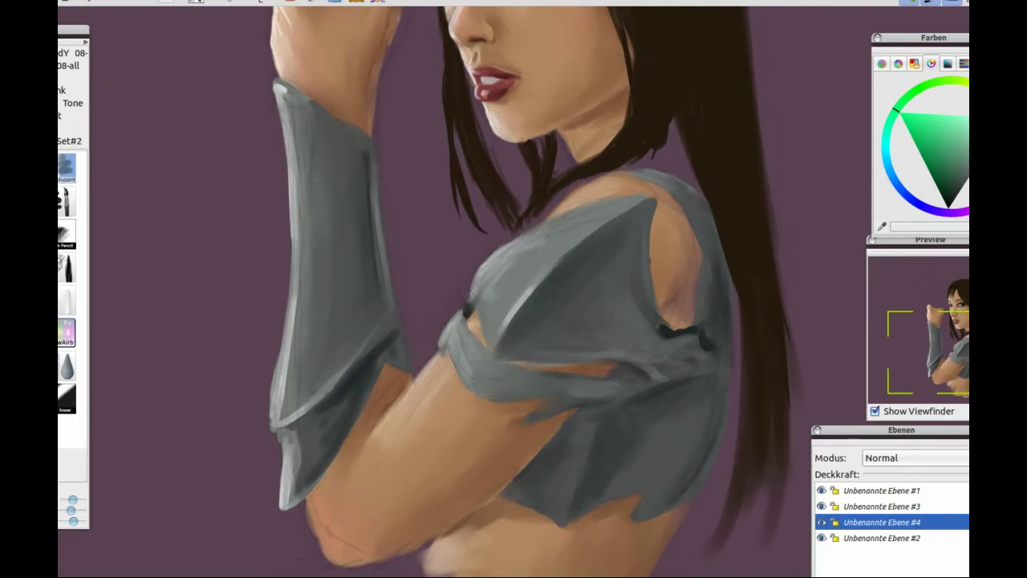
mouse_move(471, 294)
mouse_down()
mouse_move(553, 226)
mouse_move(624, 203)
mouse_up()
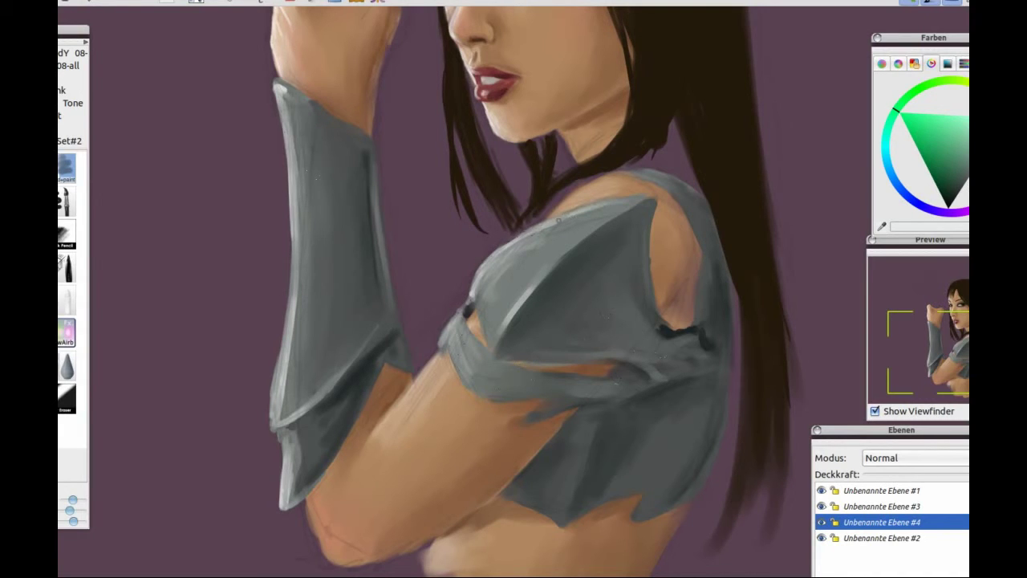
key(x)
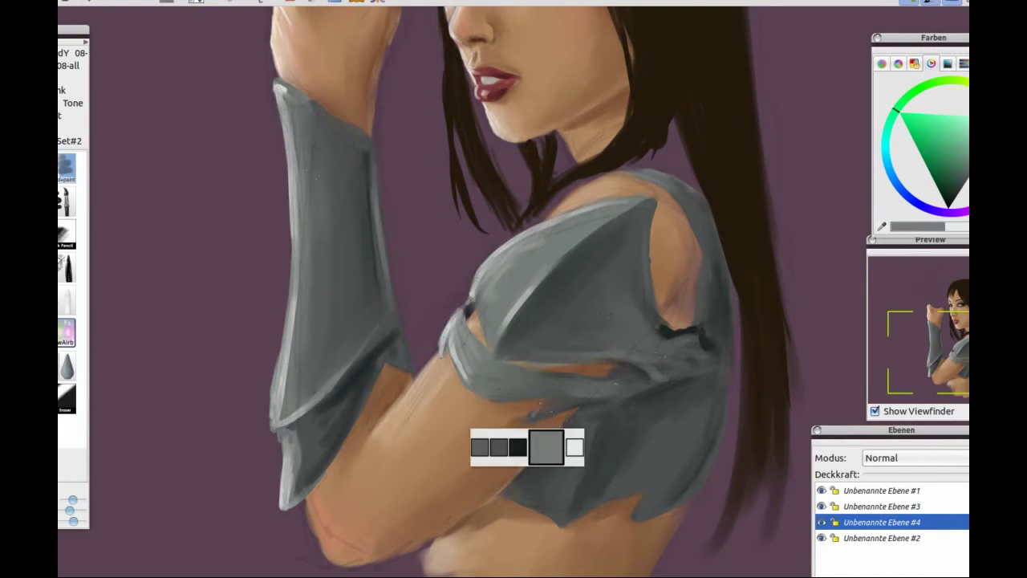
key(x)
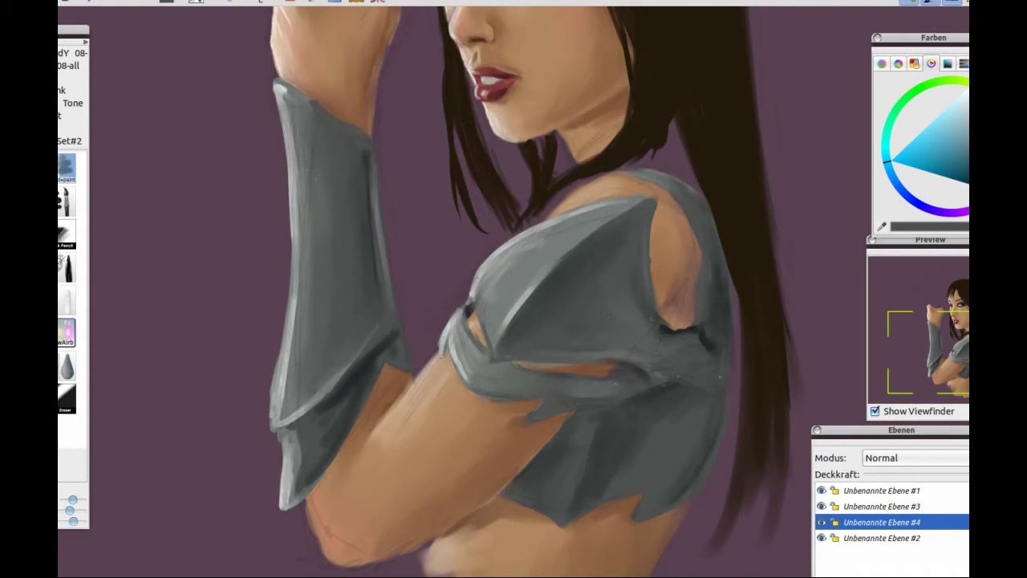
key(x)
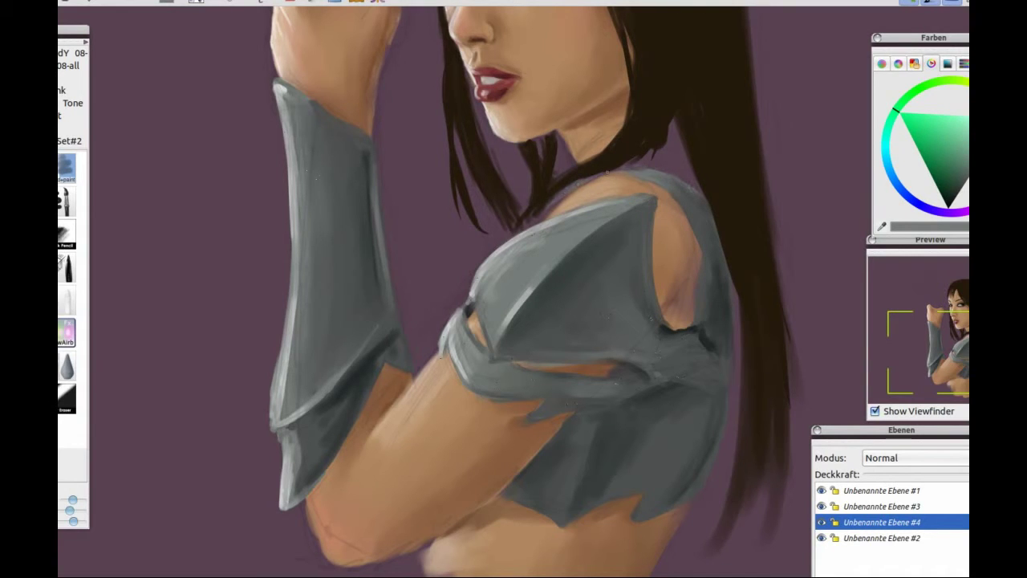
key(x)
Darken the folds below the armhole, the back edge of the top and the bracer's inner side.
mouse_move(544, 207)
mouse_down()
mouse_move(444, 306)
mouse_move(474, 157)
mouse_move(484, 155)
mouse_up()
click(73, 512)
drag(572, 358, 642, 385)
mouse_move(530, 425)
mouse_down()
mouse_move(593, 353)
mouse_move(634, 397)
mouse_up()
drag(651, 241, 652, 299)
drag(257, 71, 280, 127)
drag(337, 289, 302, 320)
drag(634, 298, 665, 359)
ctrl+click(651, 357)
drag(647, 317, 656, 344)
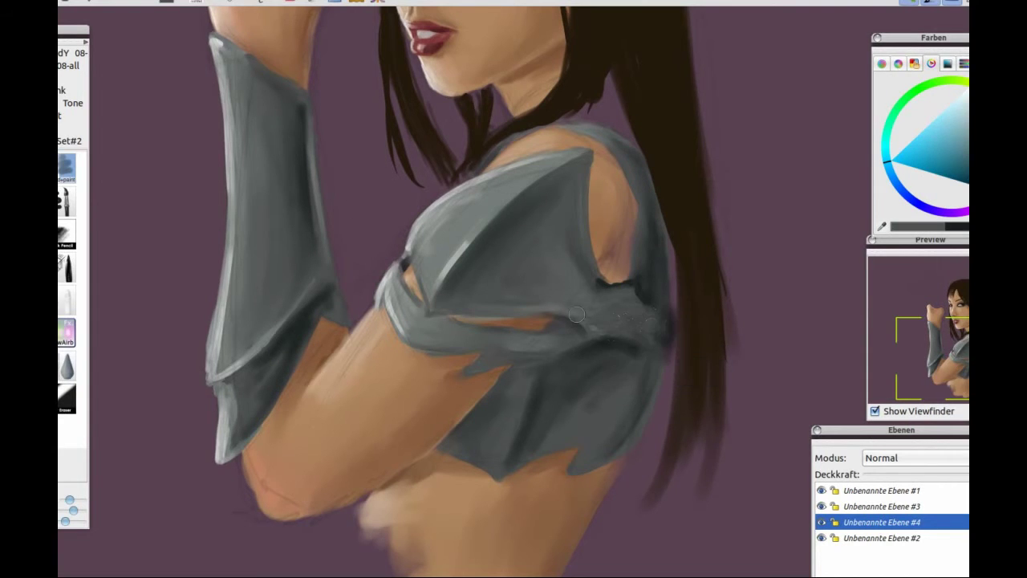
Brighten the arm band and the shoulder guard's front edge, and darken the folds behind the band with sampled greys.
ctrl+click(539, 342)
drag(398, 273, 395, 318)
drag(430, 205, 498, 181)
ctrl+click(474, 377)
ctrl+click(562, 341)
mouse_move(538, 341)
mouse_down()
mouse_move(491, 337)
mouse_move(585, 345)
mouse_up()
drag(482, 368, 548, 362)
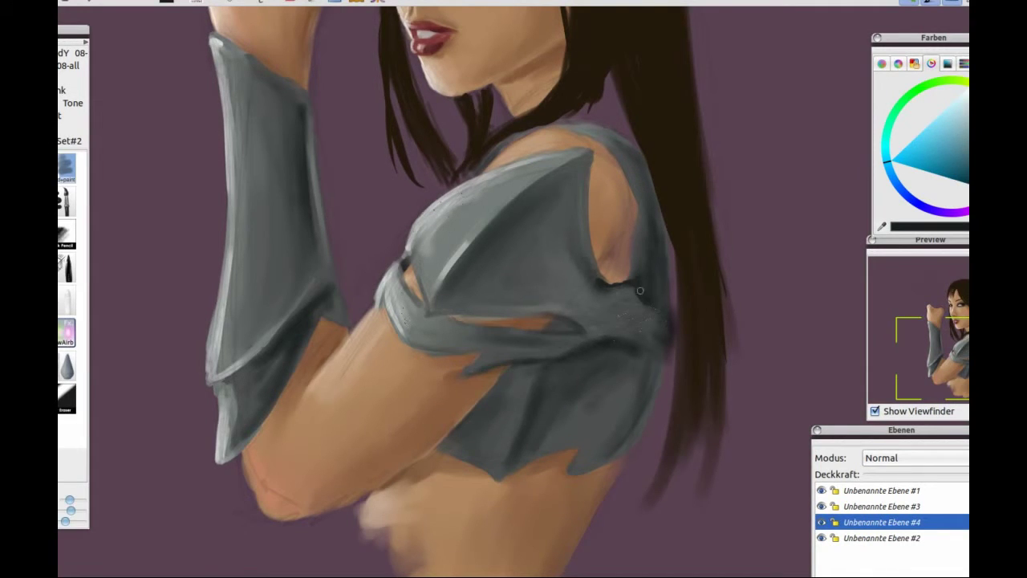
Smooth the shading on the bracer's elbow flap and sharpen the dark line under its lower rim.
ctrl+click(257, 417)
drag(288, 345, 265, 402)
ctrl+click(333, 300)
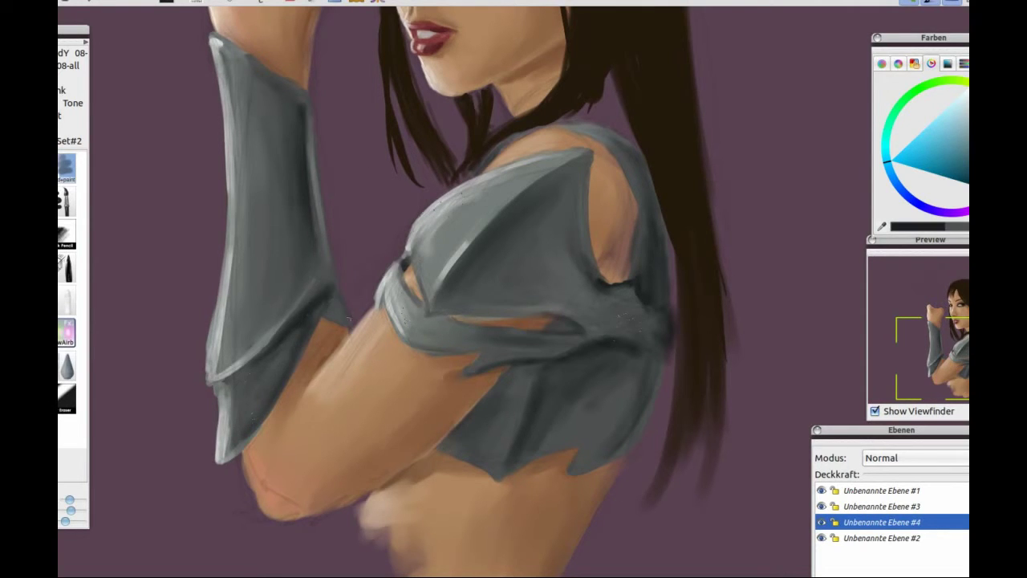
drag(343, 319, 329, 281)
drag(252, 348, 289, 306)
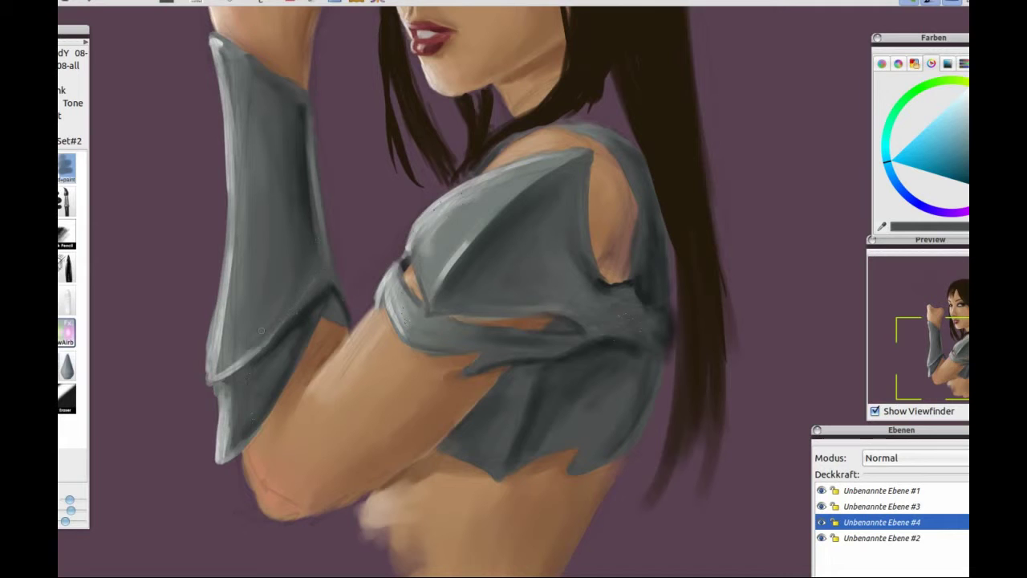
scroll(338, 237, up, 5)
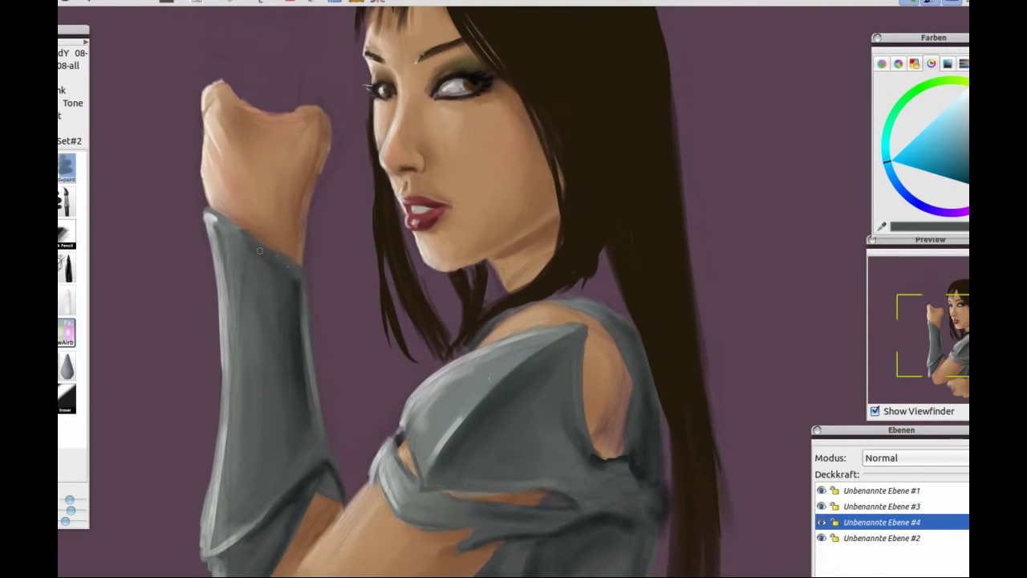
Refine the shoulder guard's back edge and the folds along the arm band with sampled greys.
scroll(634, 409, down, 5)
ctrl+click(512, 297)
drag(501, 174, 508, 276)
ctrl+click(529, 344)
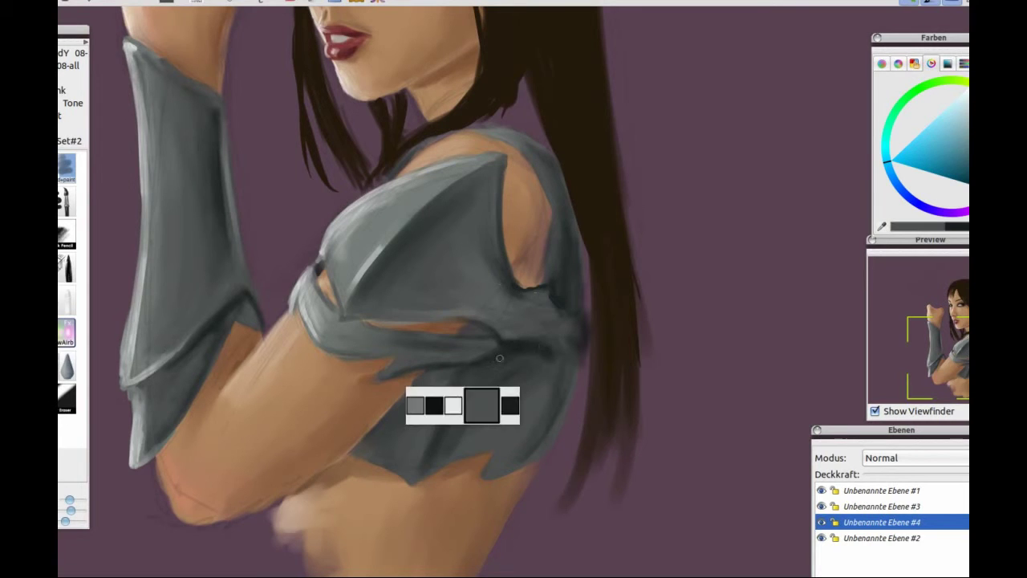
ctrl+click(385, 363)
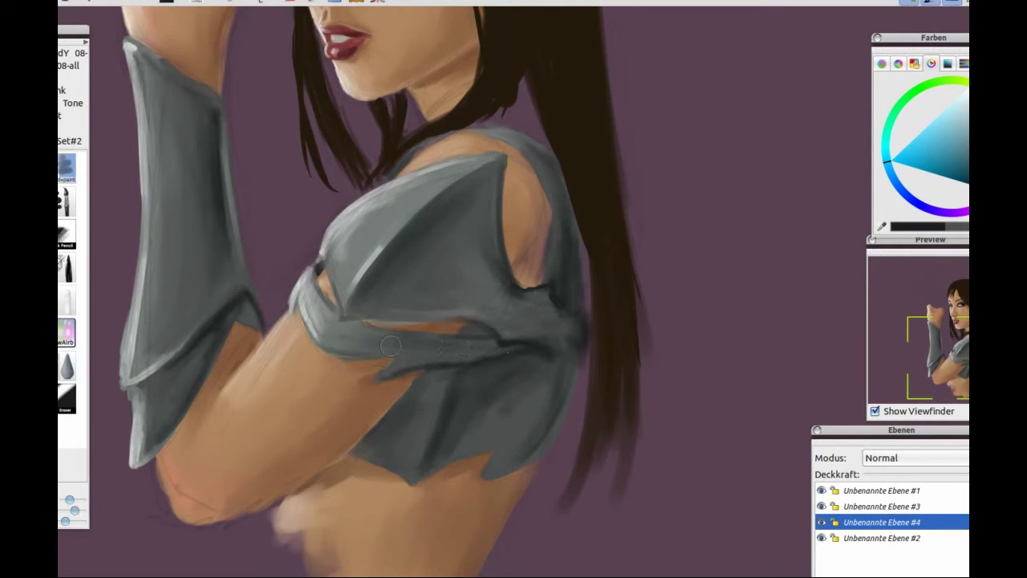
drag(370, 353, 486, 343)
Darken the back strap behind the armhole and the back side of the top with sampled dark grey.
mouse_move(573, 286)
mouse_down()
mouse_move(574, 223)
mouse_move(545, 151)
mouse_up()
ctrl+click(572, 264)
drag(584, 246, 573, 371)
ctrl+click(569, 334)
Paint light green rim light along the top's lower back edge, then on layer Unbenannte Ebene #2 along the bare back and upper arm's underside.
click(920, 88)
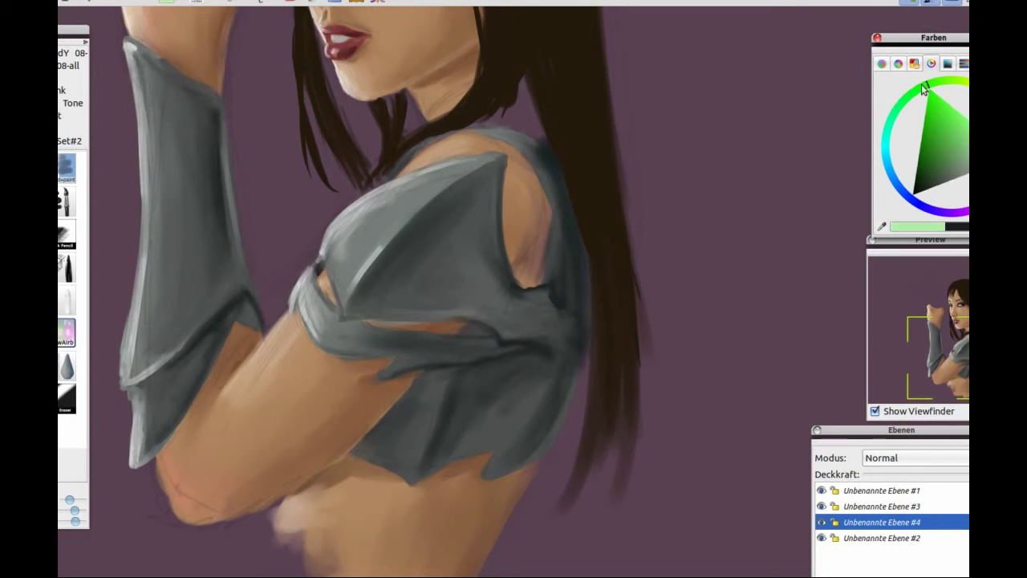
drag(517, 461, 584, 369)
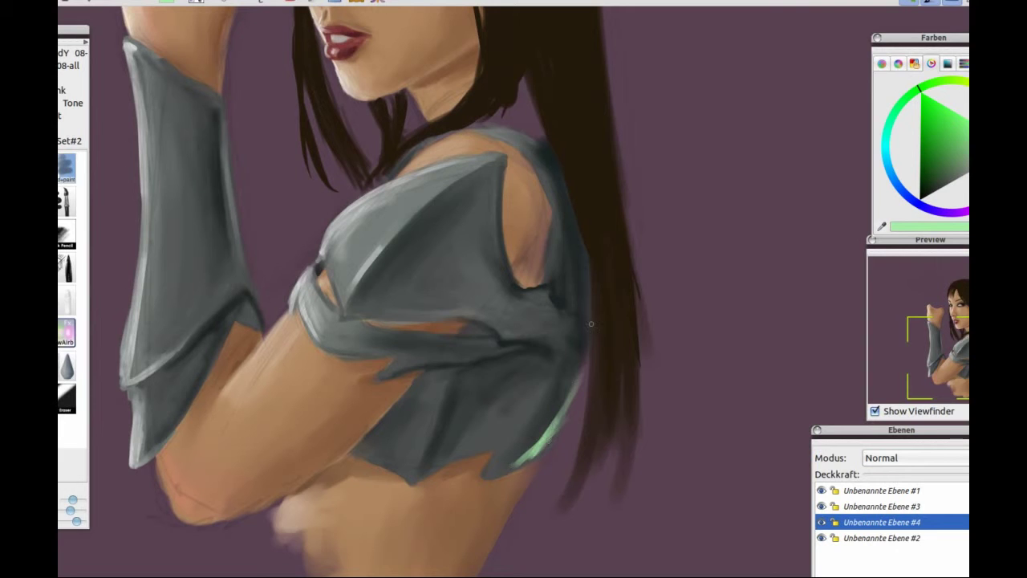
click(881, 537)
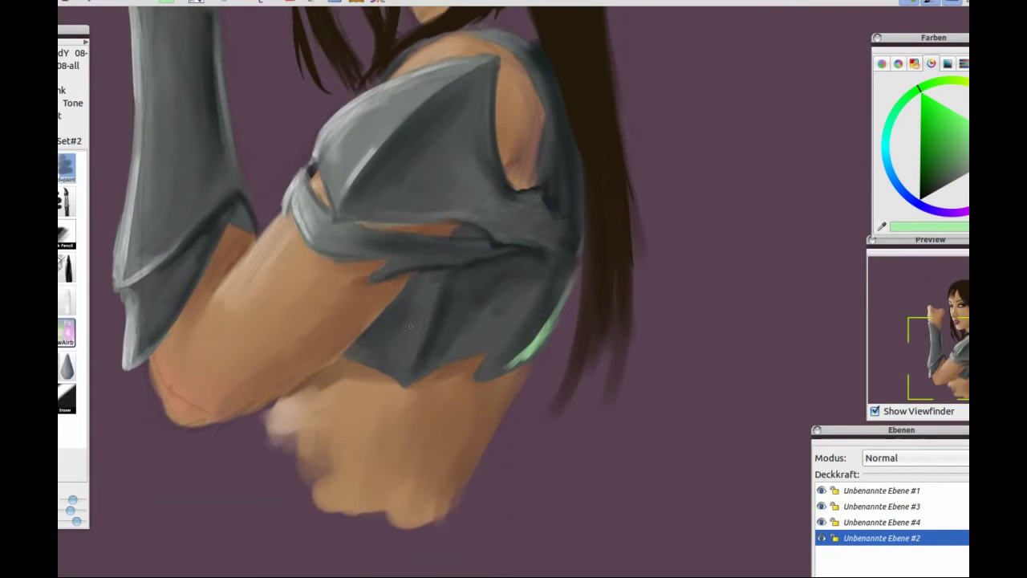
drag(531, 367, 450, 509)
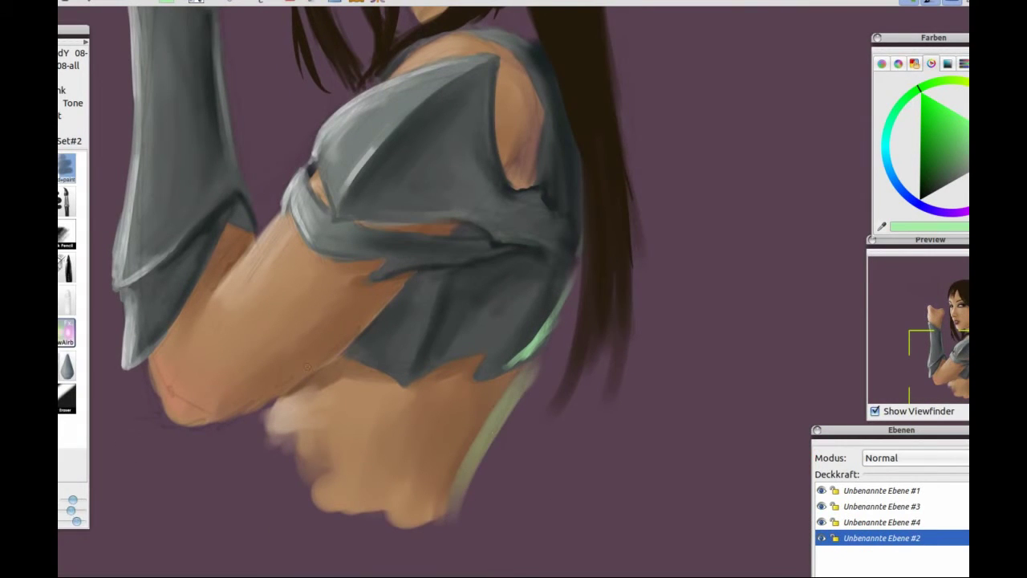
drag(402, 279, 267, 406)
Paint light green rim light and long green strands down the back of the hair on layer Unbenannte Ebene #3.
click(867, 508)
drag(561, 64, 597, 461)
mouse_move(464, 112)
mouse_down()
mouse_move(513, 225)
mouse_move(530, 482)
mouse_up()
drag(526, 231, 511, 163)
mouse_move(440, 28)
mouse_down()
mouse_move(493, 104)
mouse_move(518, 257)
mouse_up()
ctrl+click(370, 33)
mouse_move(370, 33)
mouse_down()
mouse_move(436, 34)
mouse_move(473, 58)
mouse_up()
ctrl+click(513, 258)
mouse_move(514, 282)
mouse_down()
mouse_move(486, 155)
mouse_move(522, 401)
mouse_up()
drag(464, 68, 469, 273)
drag(422, 22, 481, 80)
drag(495, 132, 536, 562)
drag(568, 398, 538, 263)
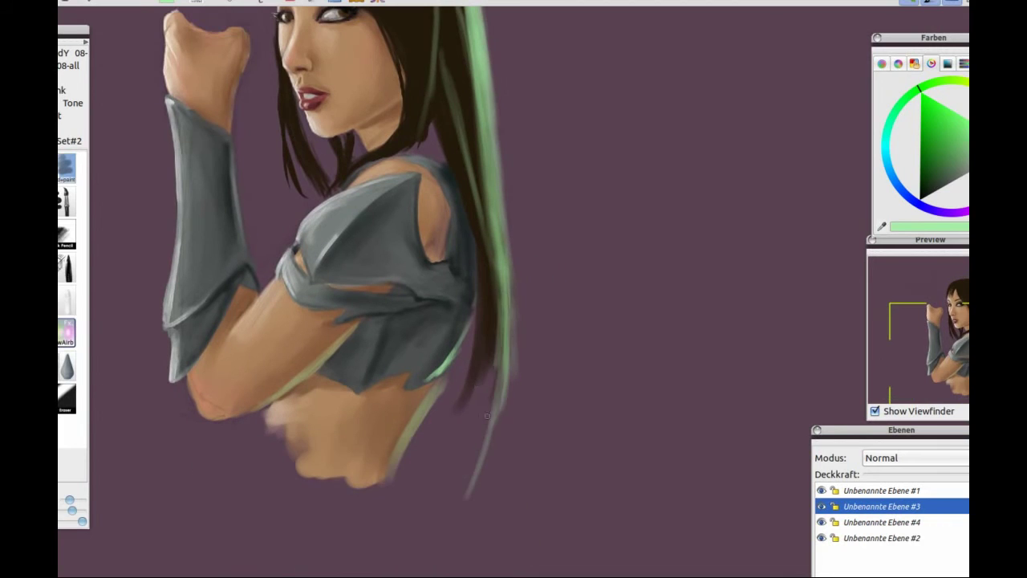
Extend the lower hair ends and soften the green rim at the crown with sampled dark brown.
ctrl+click(473, 417)
drag(481, 381, 454, 449)
mouse_move(481, 249)
mouse_down()
mouse_move(491, 338)
mouse_move(449, 466)
mouse_up()
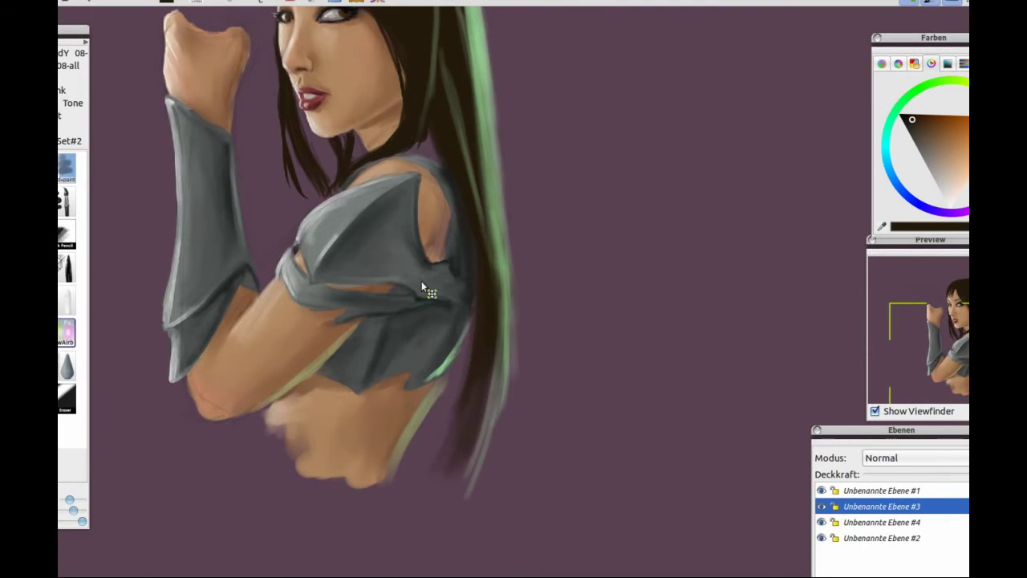
drag(423, 288, 383, 526)
drag(377, 120, 280, 124)
mouse_move(370, 119)
mouse_down()
mouse_move(417, 165)
mouse_move(429, 229)
mouse_up()
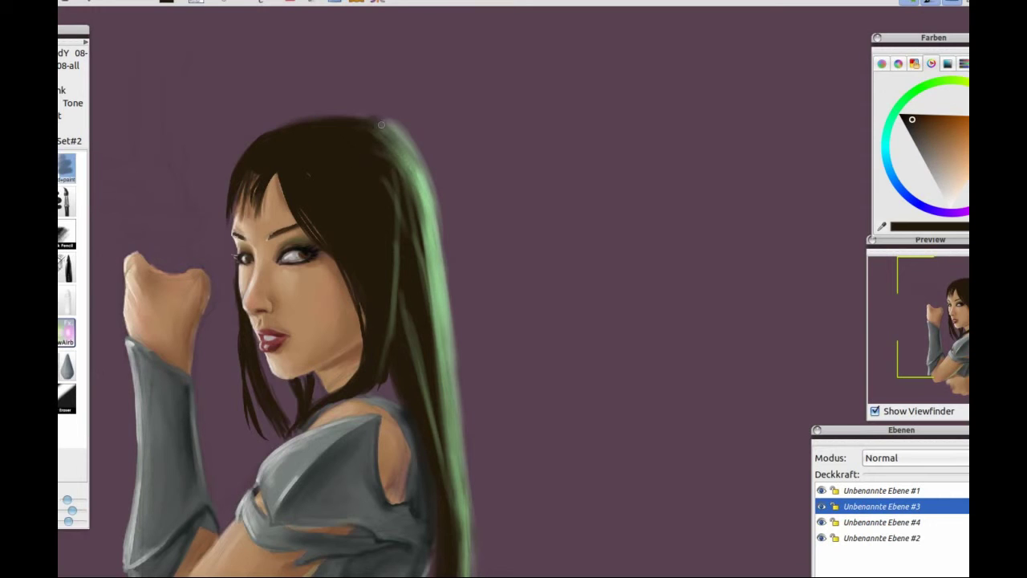
mouse_move(416, 217)
mouse_down()
mouse_move(446, 449)
mouse_move(406, 322)
mouse_up()
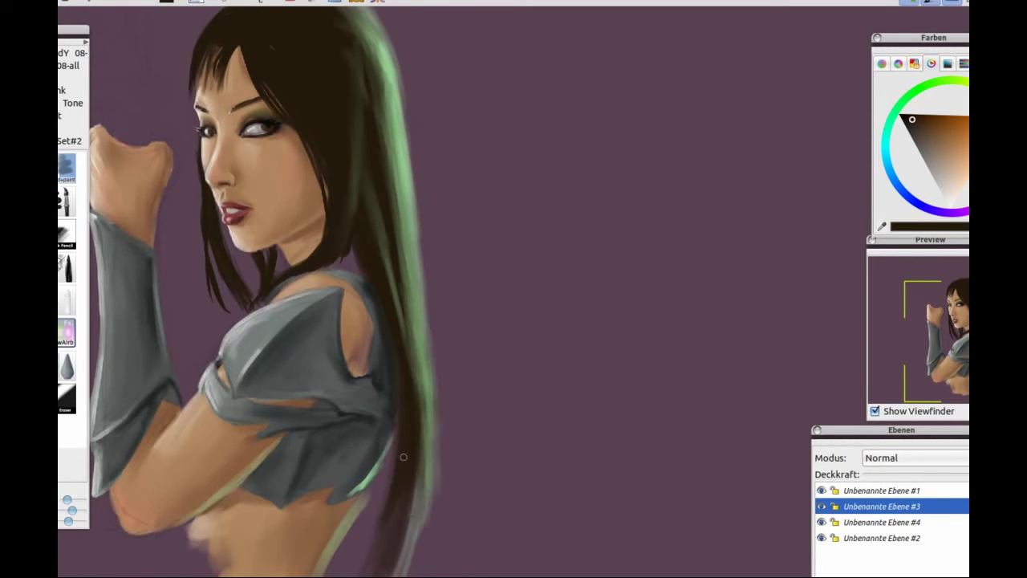
Add sampled light green to the lower back hair, and to the bracer's inner edge and the top's back folds on layer Unbenannte Ebene #4.
alt+click(377, 346)
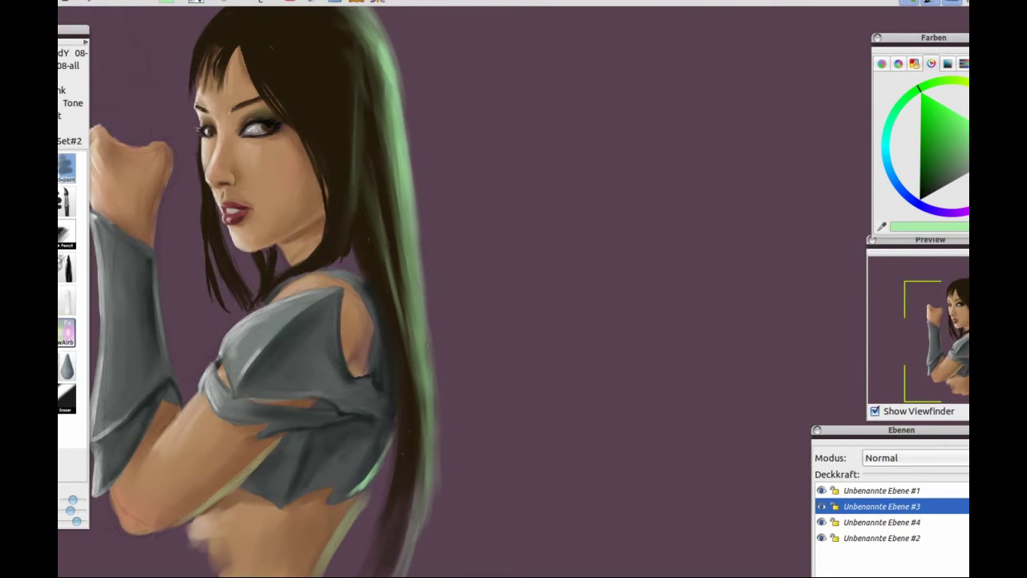
drag(427, 381, 399, 286)
drag(405, 345, 393, 449)
drag(393, 385, 416, 442)
click(882, 521)
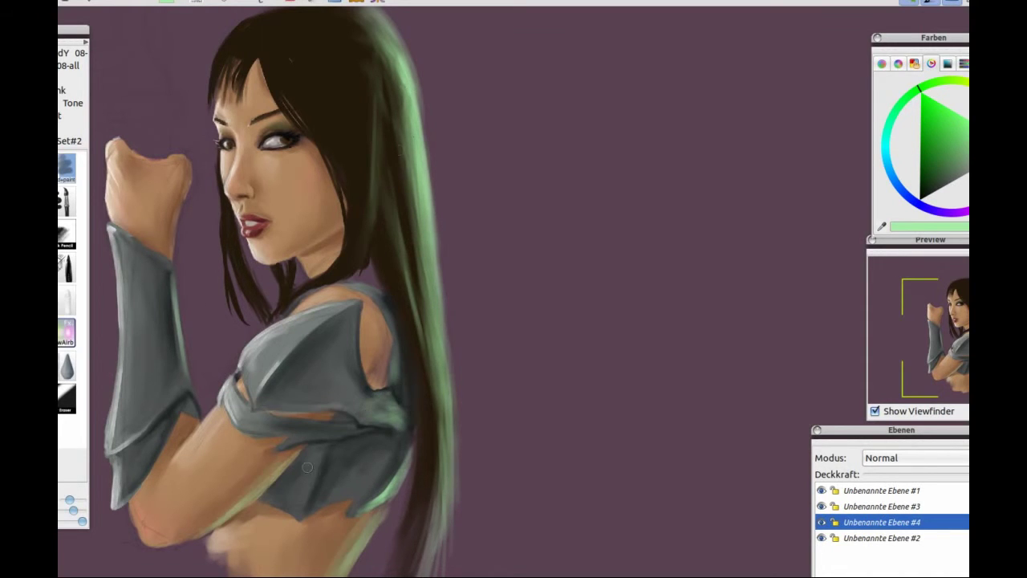
Paint sharp dark brown bang strands over the forehead on layer Unbenannte Ebene #3 using the sampled hair colour and a harder brush.
drag(393, 144, 504, 285)
scroll(525, 250, up, 2)
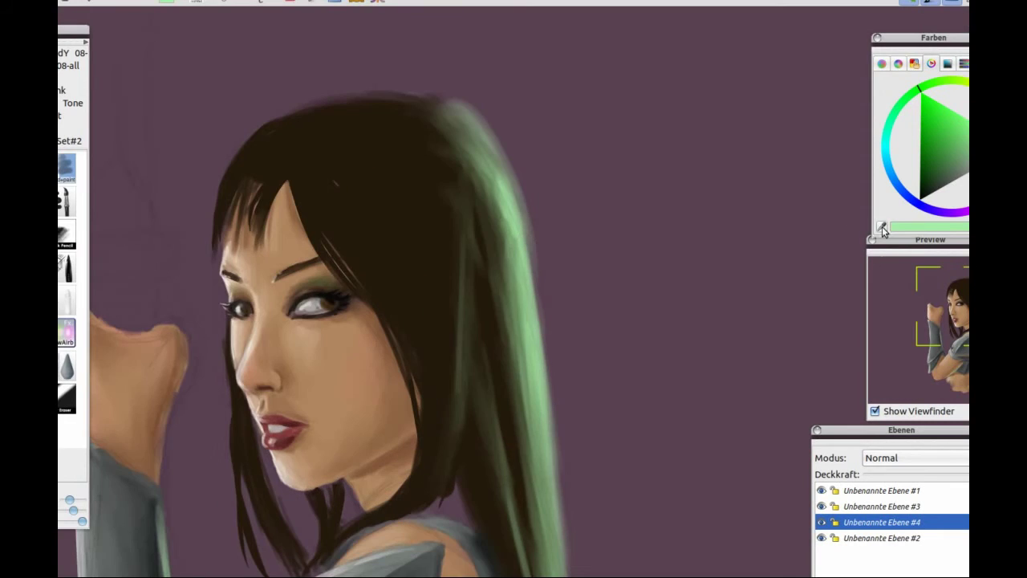
alt+click(337, 179)
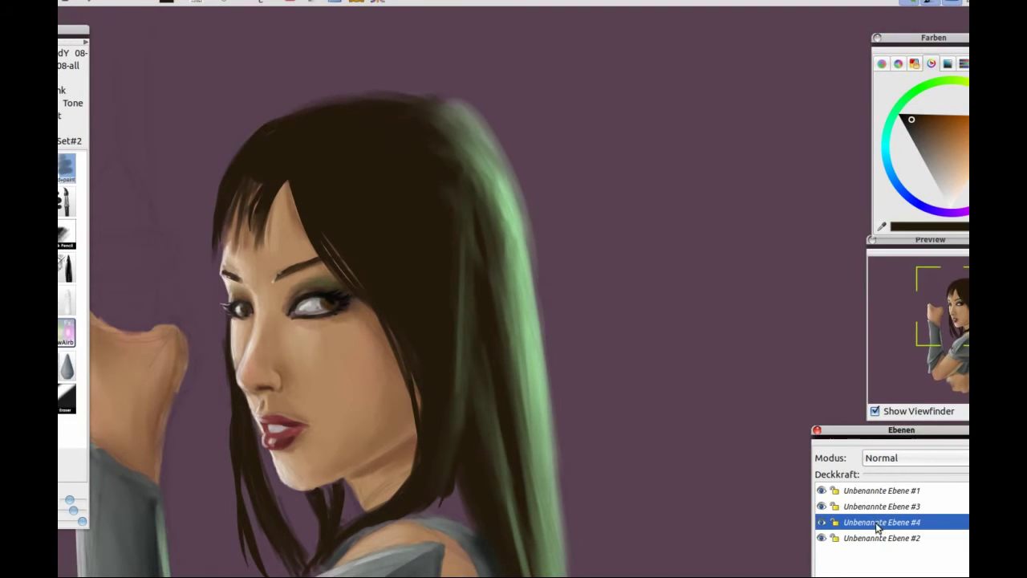
click(883, 506)
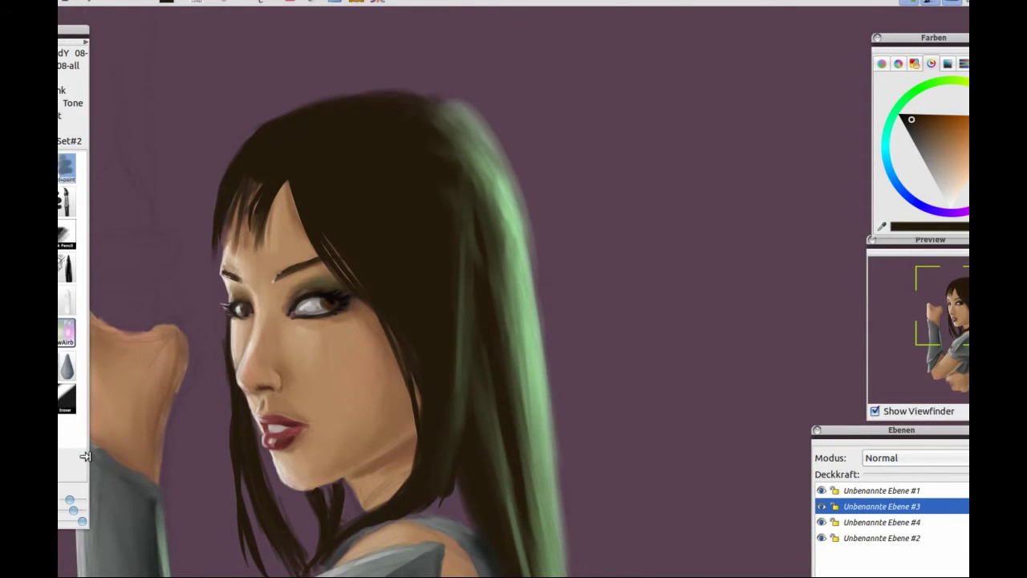
drag(237, 231, 264, 205)
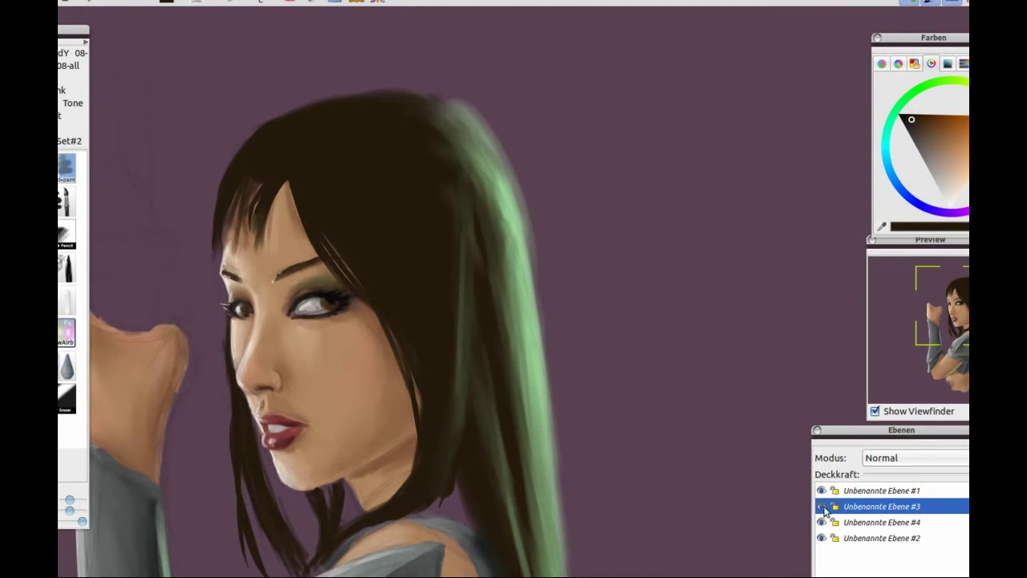
click(69, 204)
drag(255, 258, 251, 200)
drag(248, 241, 243, 184)
drag(234, 273, 239, 199)
drag(271, 263, 260, 197)
drag(228, 165, 220, 215)
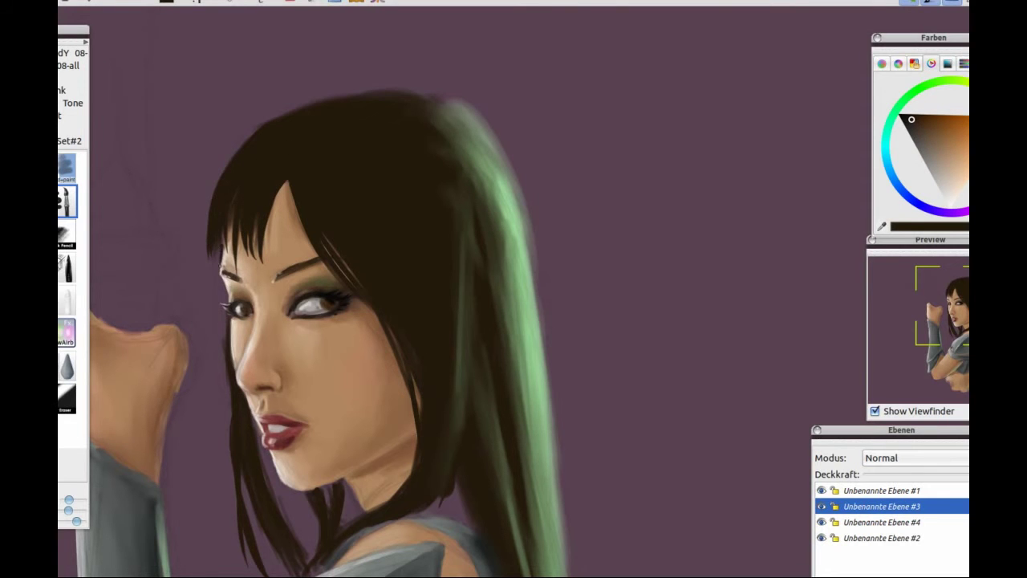
Thicken the dark outer edge of the hair running beside the forehead, eye and far cheek.
scroll(197, 398, up, 3)
drag(203, 114, 255, 502)
drag(238, 457, 220, 148)
drag(232, 313, 226, 211)
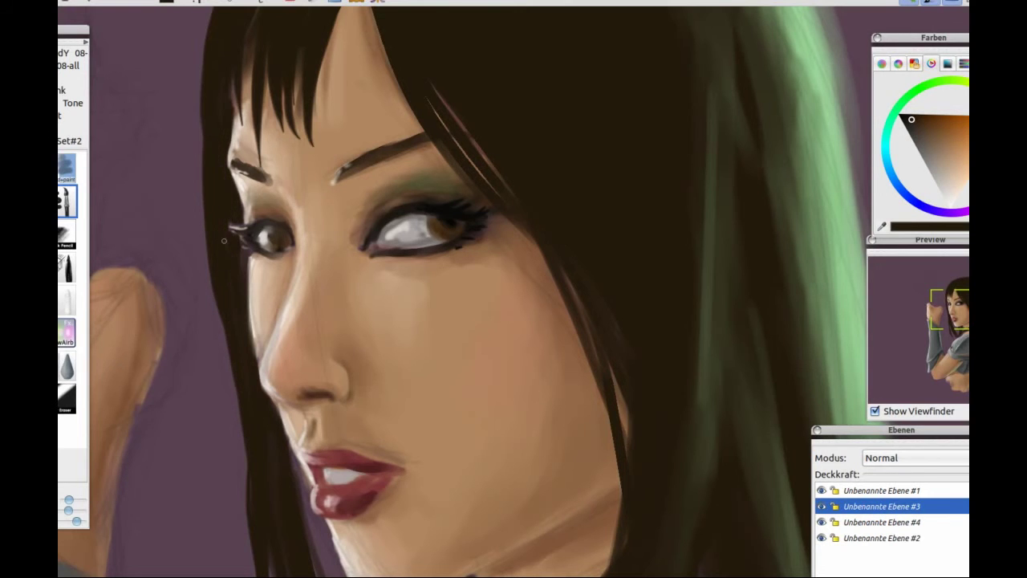
Refine the dark front locks below the chin and move layer Unbenannte Ebene #3 beneath Unbenannte Ebene #4.
scroll(313, 433, down, 5)
scroll(313, 434, down, 3)
mouse_move(274, 397)
mouse_down()
mouse_move(315, 453)
mouse_move(341, 439)
mouse_up()
drag(881, 506, 874, 522)
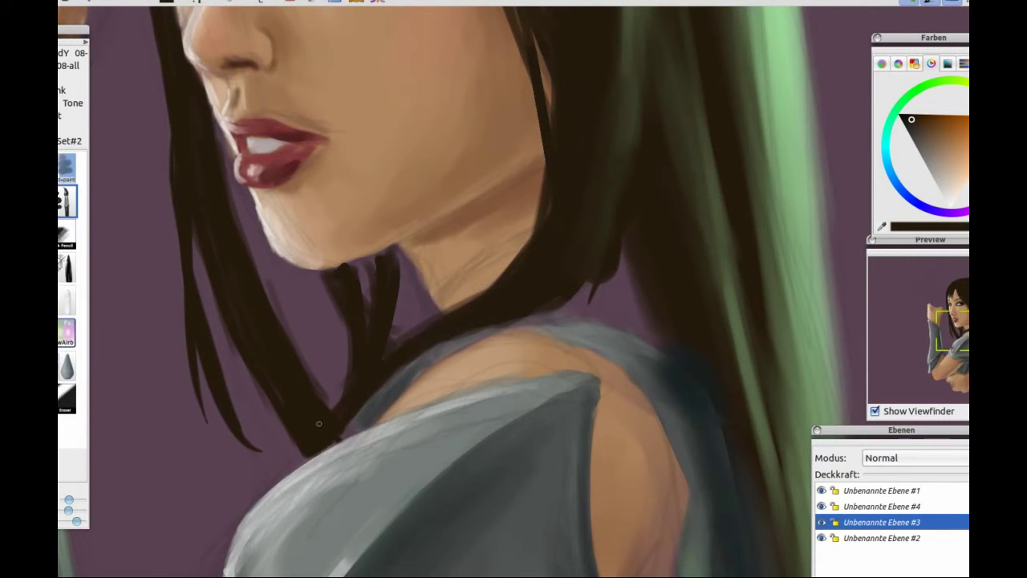
drag(200, 265, 269, 469)
Paint thin near-white highlight strands on the bangs, the front outline of the crown and the long front lock.
key(minus)
drag(940, 182, 948, 199)
key(plus)
key(plus)
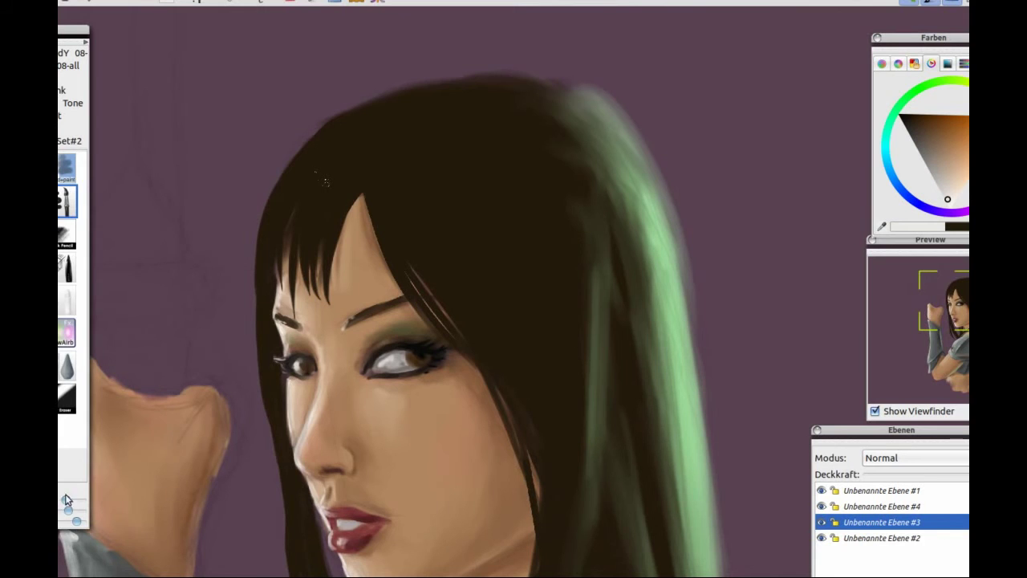
drag(285, 172, 255, 294)
drag(305, 337, 345, 192)
drag(300, 77, 329, 364)
drag(319, 295, 356, 542)
drag(326, 337, 359, 481)
drag(317, 41, 311, 160)
mouse_move(309, 60)
mouse_down()
mouse_move(305, 191)
mouse_move(328, 141)
mouse_up()
mouse_move(329, 43)
mouse_down()
mouse_move(340, 173)
mouse_move(343, 152)
mouse_up()
drag(340, 60, 347, 145)
drag(481, 241, 502, 325)
drag(374, 74, 338, 139)
drag(443, 37, 343, 129)
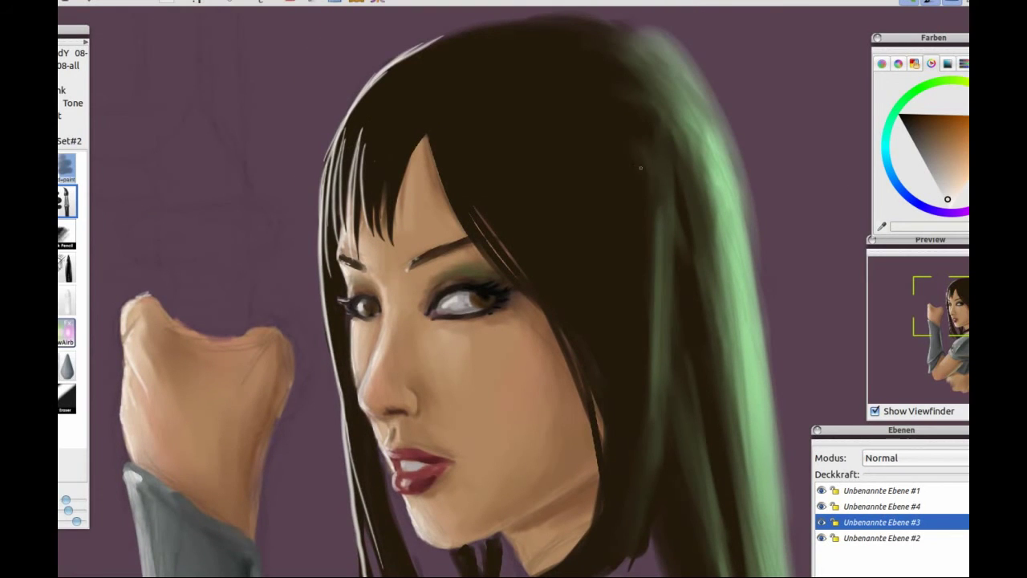
Paint soft medium brown strands into the bangs, the side parting and the front locks beside the chin.
click(932, 131)
click(65, 178)
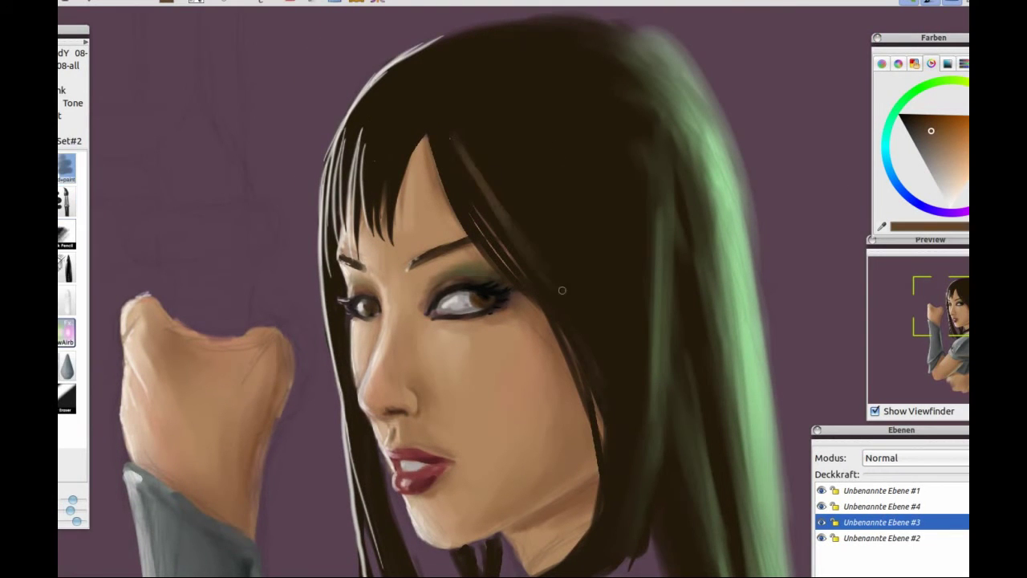
drag(387, 142, 446, 47)
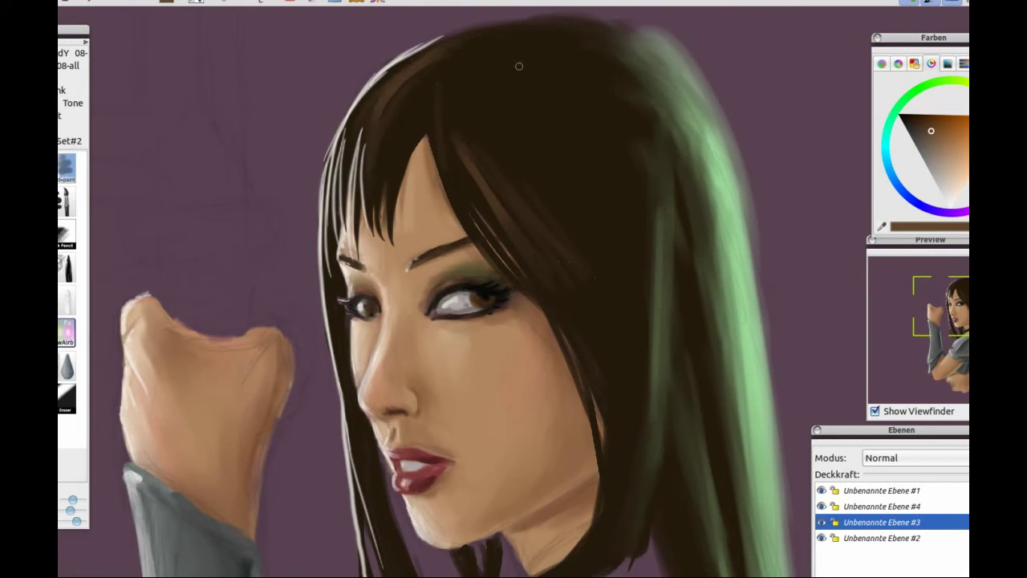
scroll(592, 350, down, 5)
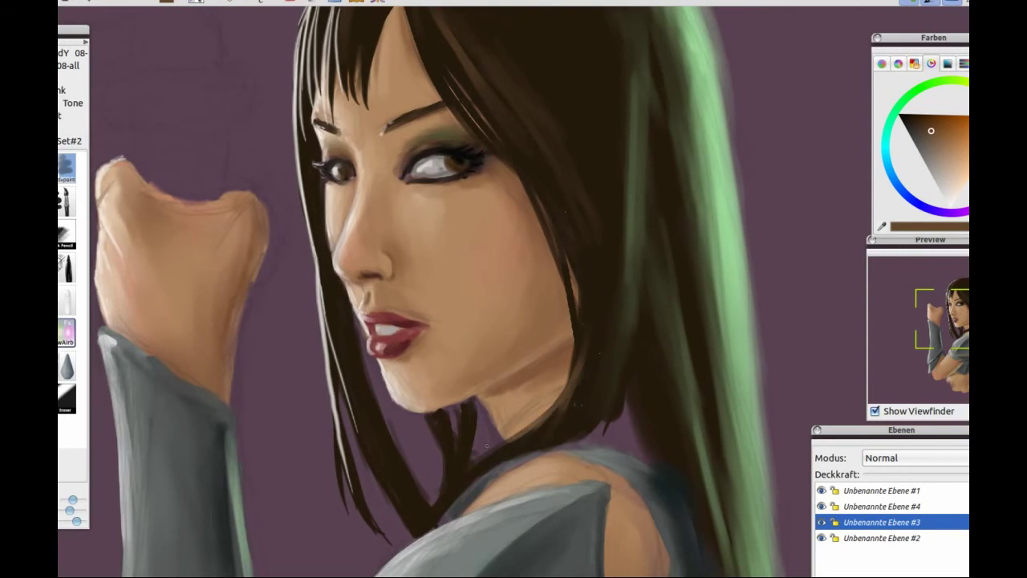
drag(353, 348, 396, 489)
drag(471, 433, 443, 493)
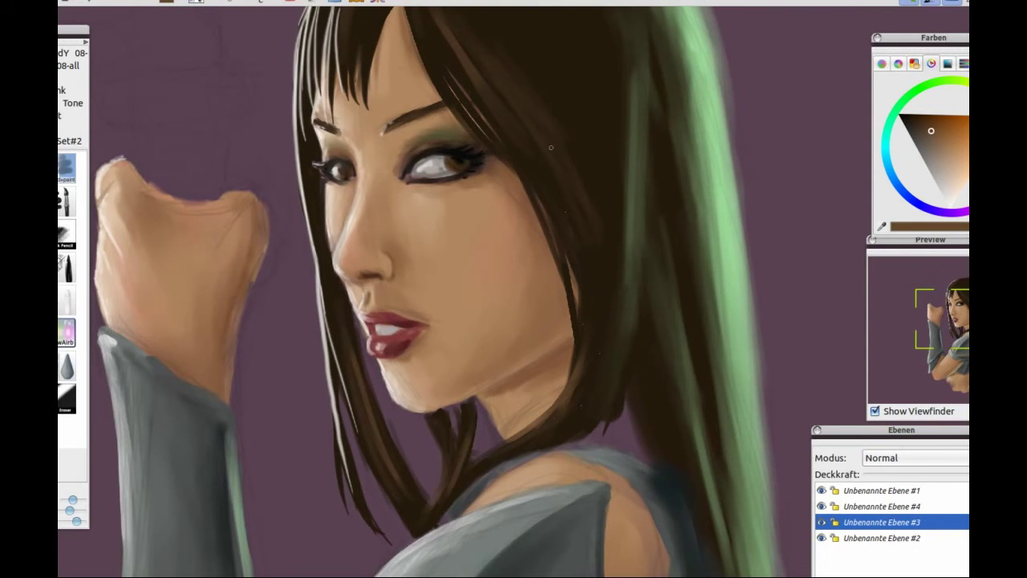
Add finer medium brown strands to the bangs, the crown and the hair beside the eye and cheek.
scroll(449, 481, up, 5)
drag(463, 114, 491, 226)
drag(434, 138, 406, 213)
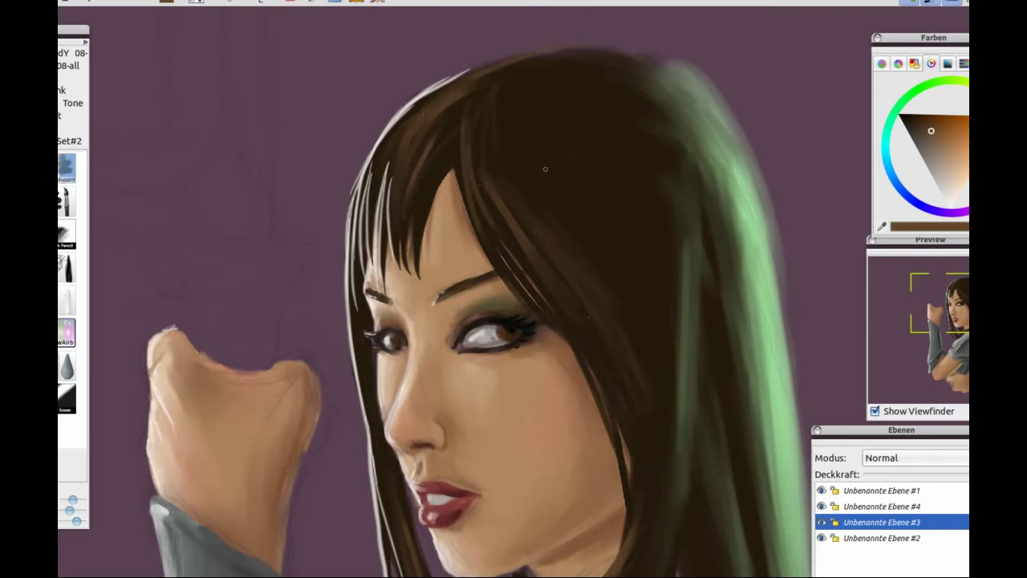
drag(570, 234, 618, 393)
drag(539, 240, 584, 314)
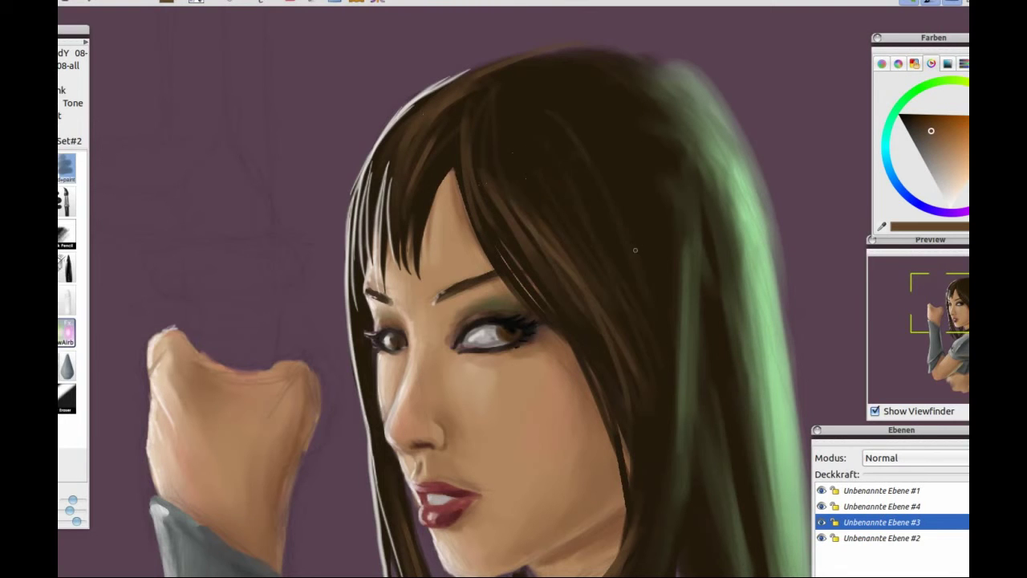
Blend the strands on the crown and side of the head with a darker brown and a larger brush.
scroll(662, 430, down, 3)
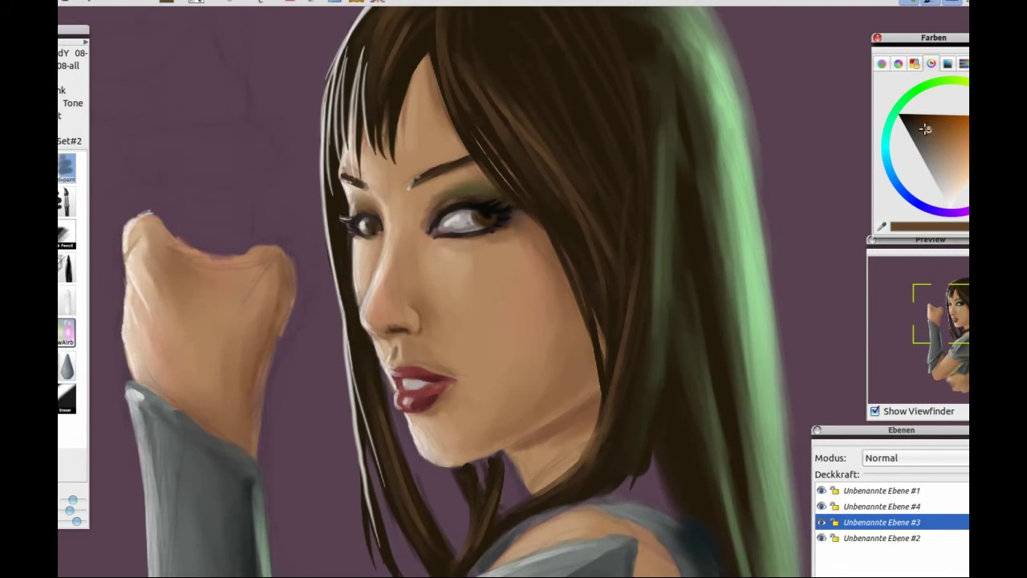
drag(931, 130, 918, 124)
click(65, 411)
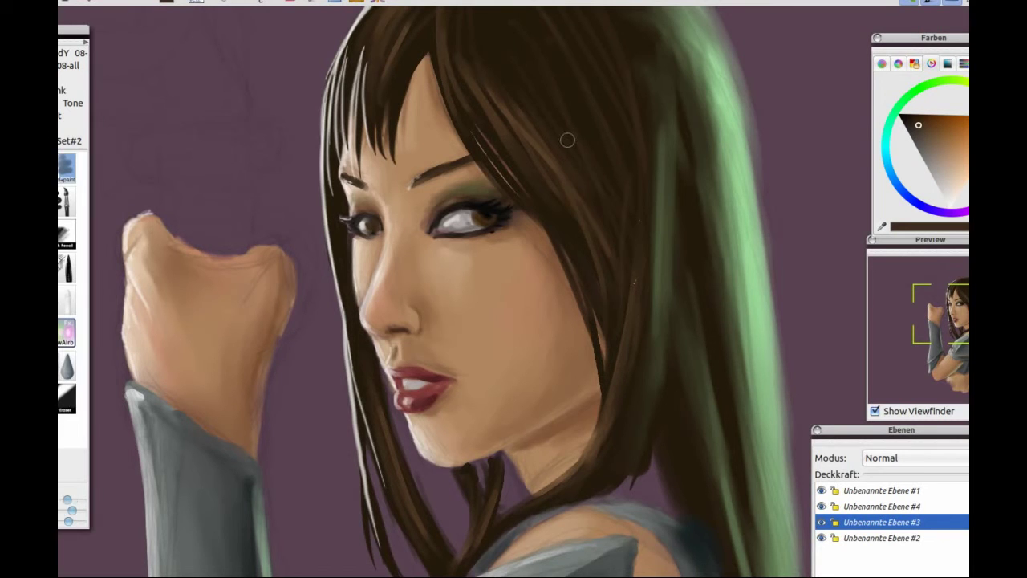
scroll(583, 302, up, 4)
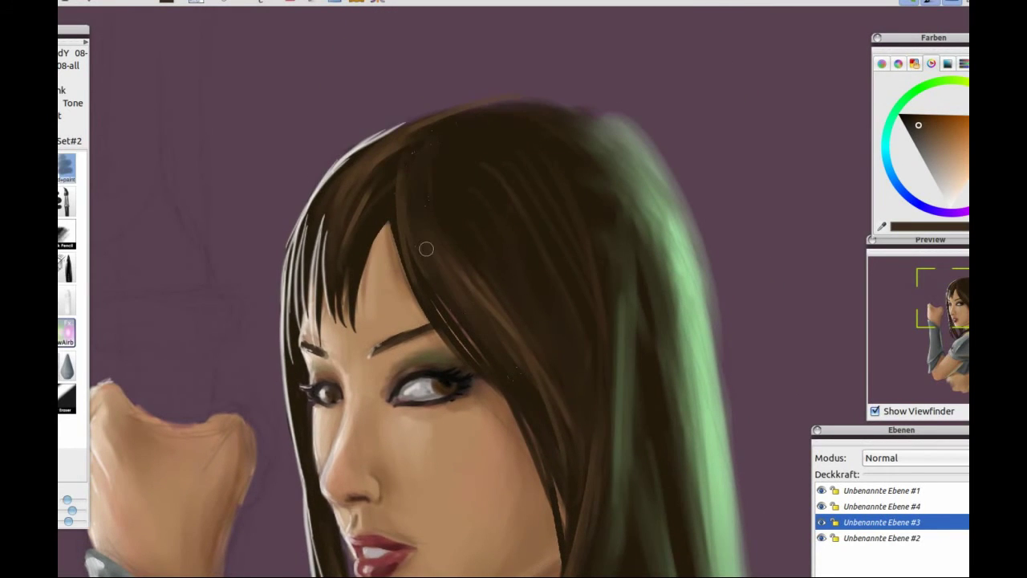
Create a new layer above Unbenannte Ebene #2 and paint a dark green collar around the neck behind the hair.
scroll(593, 385, down, 8)
double_click(882, 550)
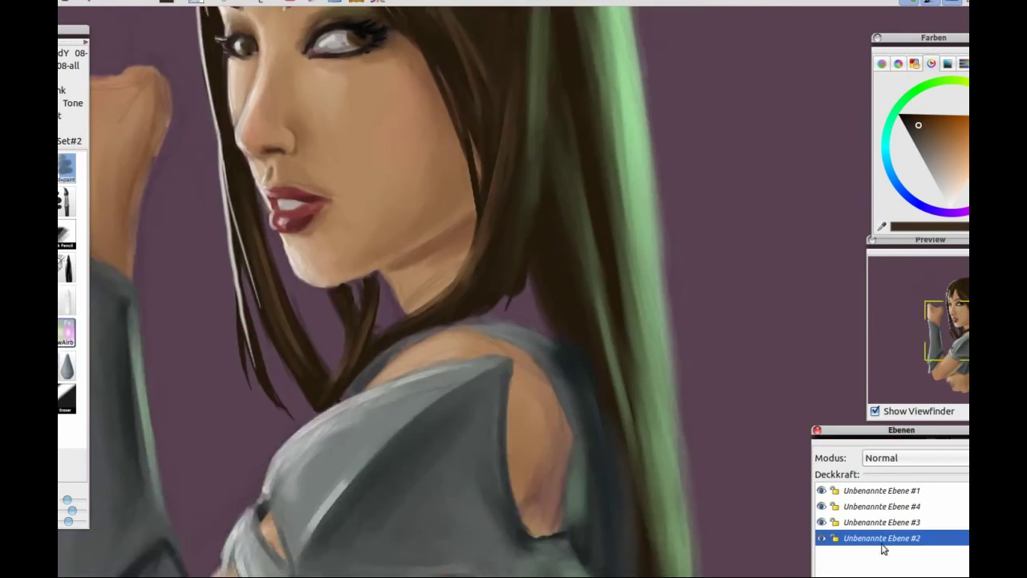
click(882, 537)
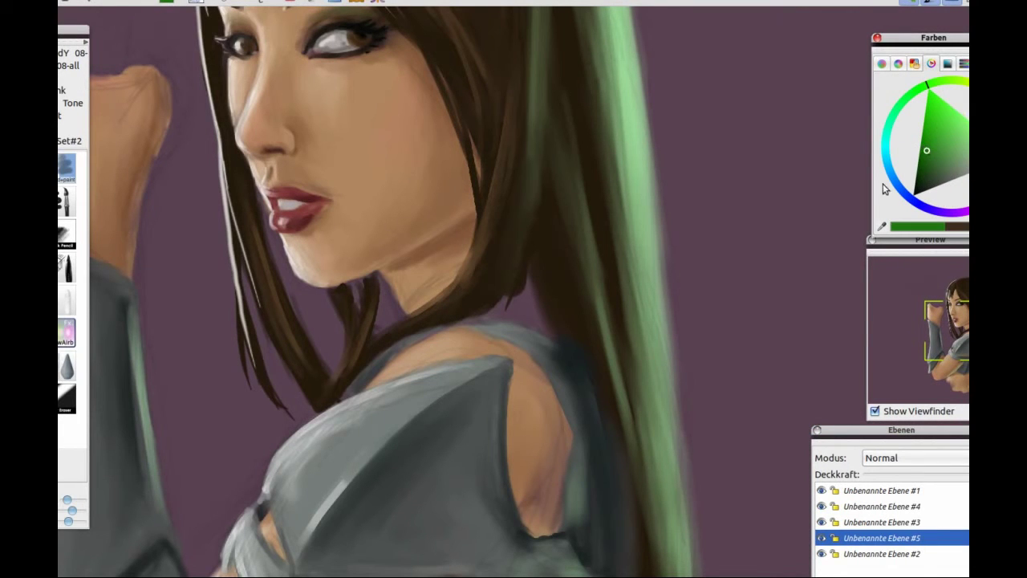
drag(531, 282, 510, 306)
mouse_move(398, 322)
mouse_down()
mouse_move(442, 279)
mouse_move(474, 273)
mouse_move(447, 285)
mouse_up()
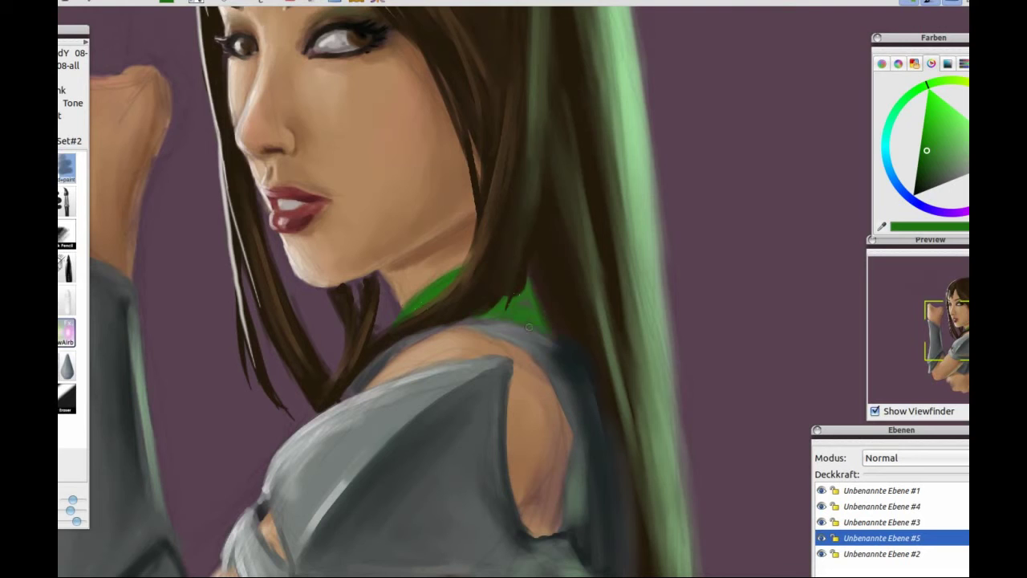
Paint green cloth in the bracer's elbow gap and the lower armhole, and shade the collar and elbow patch with a darker green.
scroll(407, 294, down, 5)
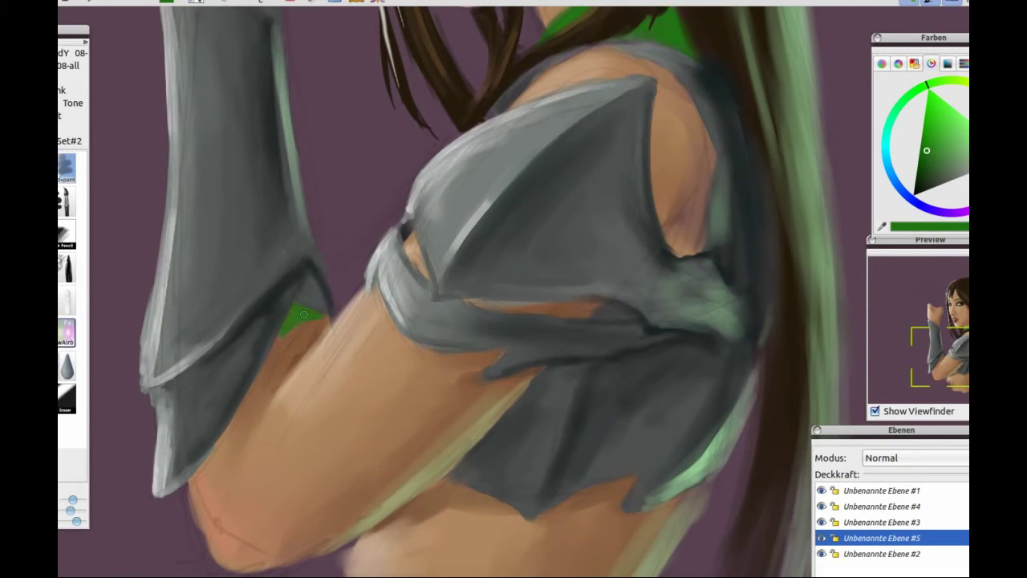
drag(687, 246, 703, 222)
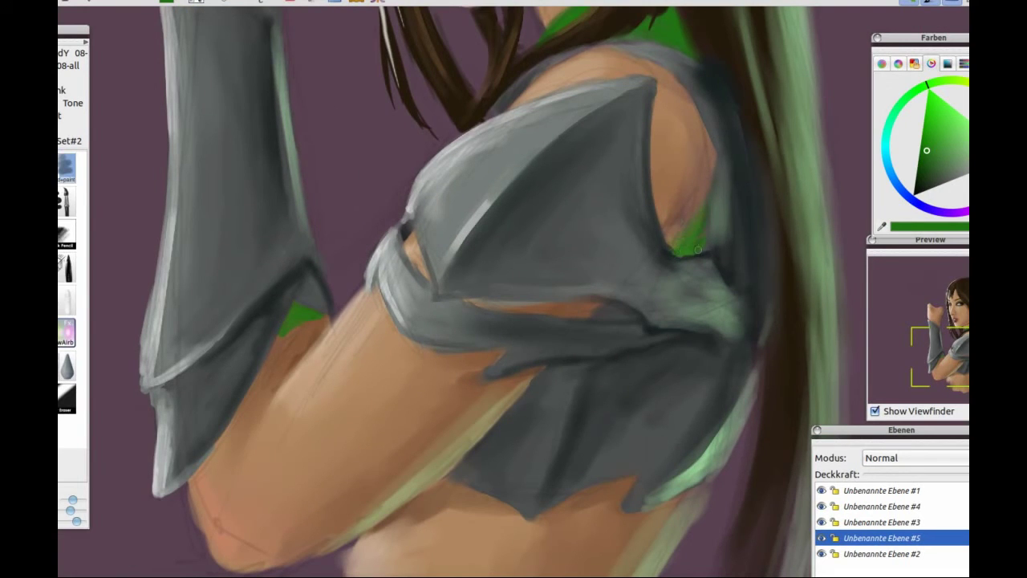
scroll(696, 250, up, 5)
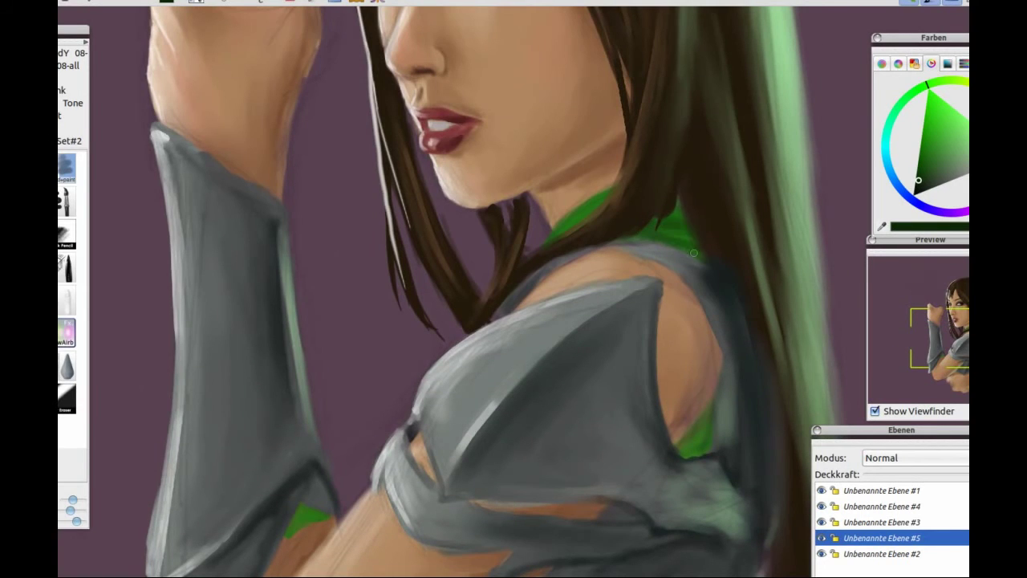
drag(294, 533, 324, 514)
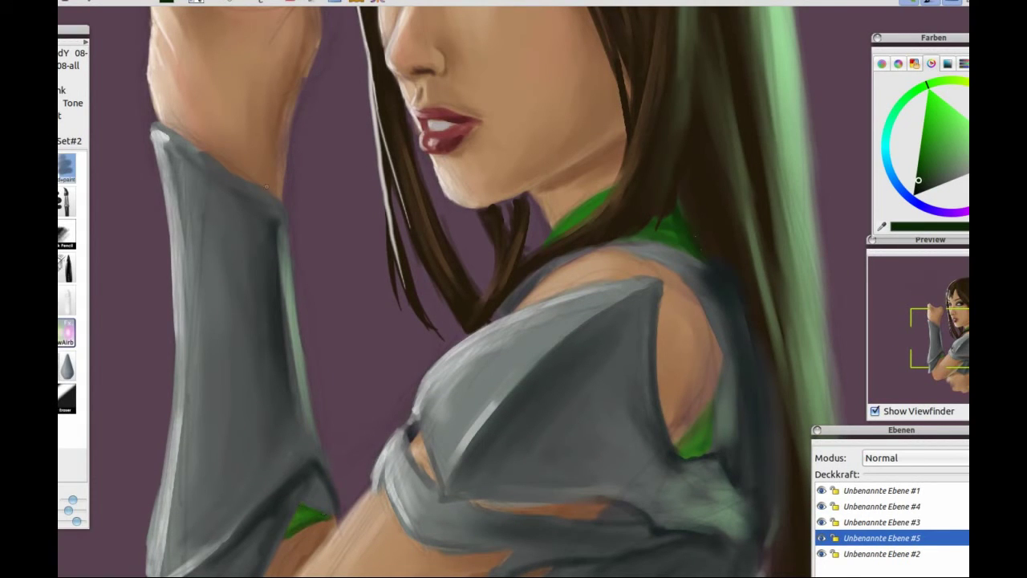
Paint a narrow strip of green cloth along the bracer's opening at the wrist.
drag(266, 187, 282, 194)
key(x)
key(x)
key(x)
scroll(373, 252, up, 3)
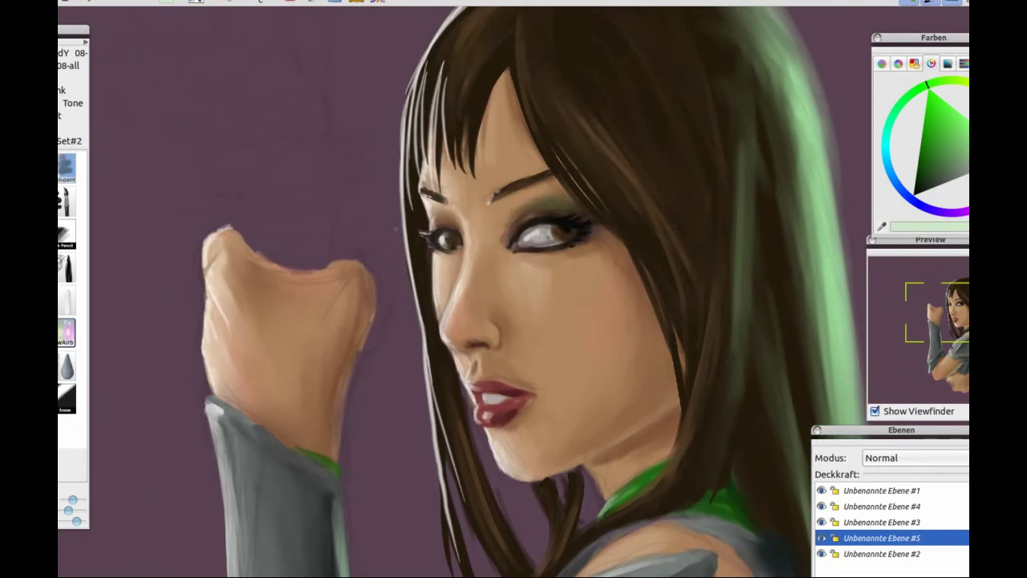
Paint a light skin highlight on the neck beside the green collar on layer Unbenannte Ebene #2.
scroll(465, 452, down, 8)
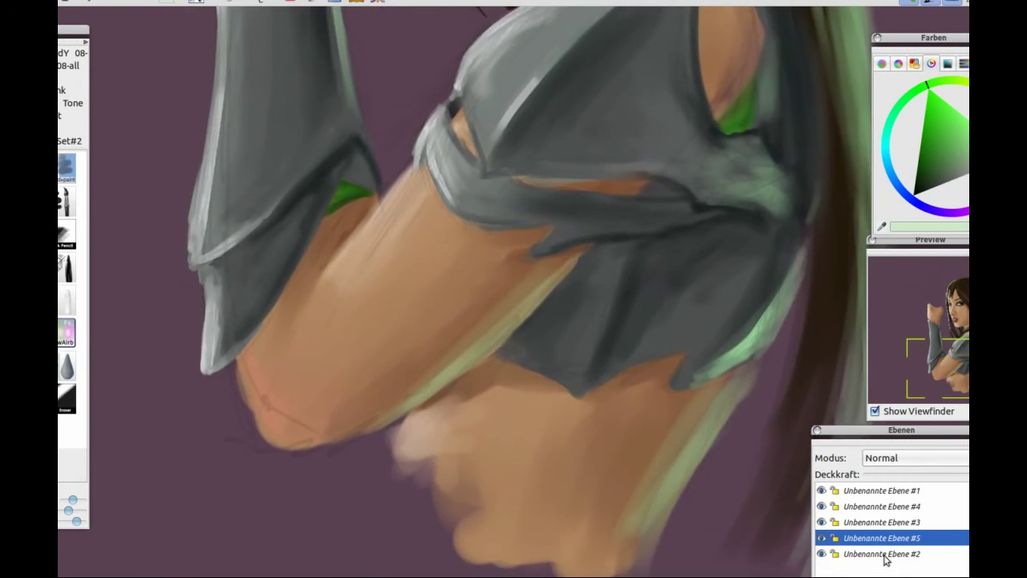
key(h)
key(r)
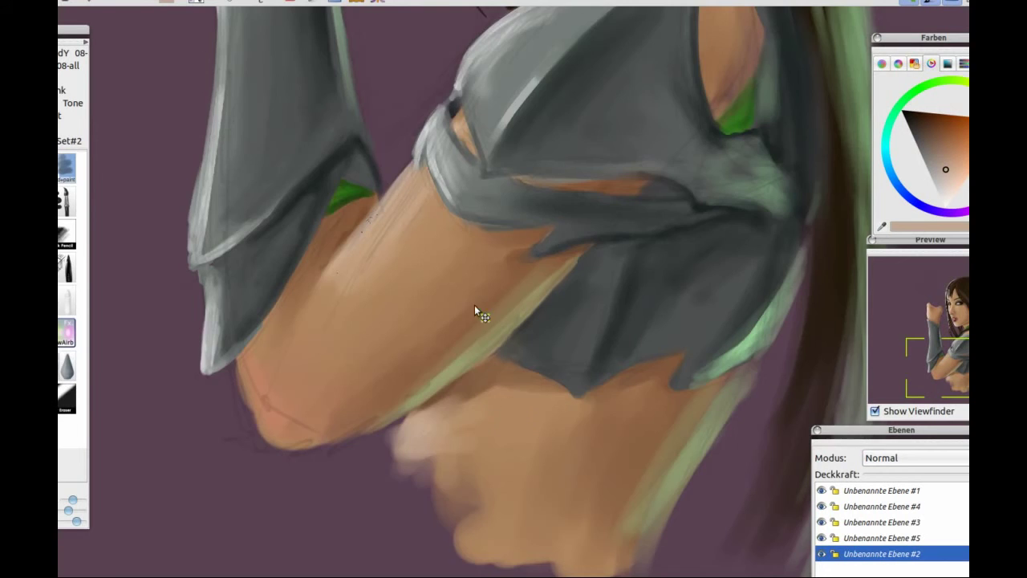
scroll(479, 117, up, 5)
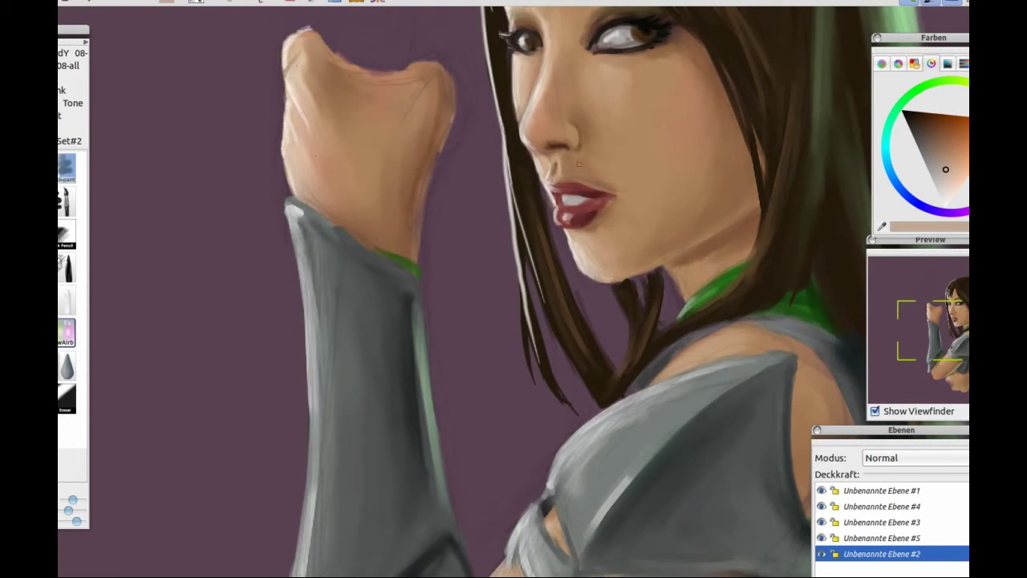
key(r)
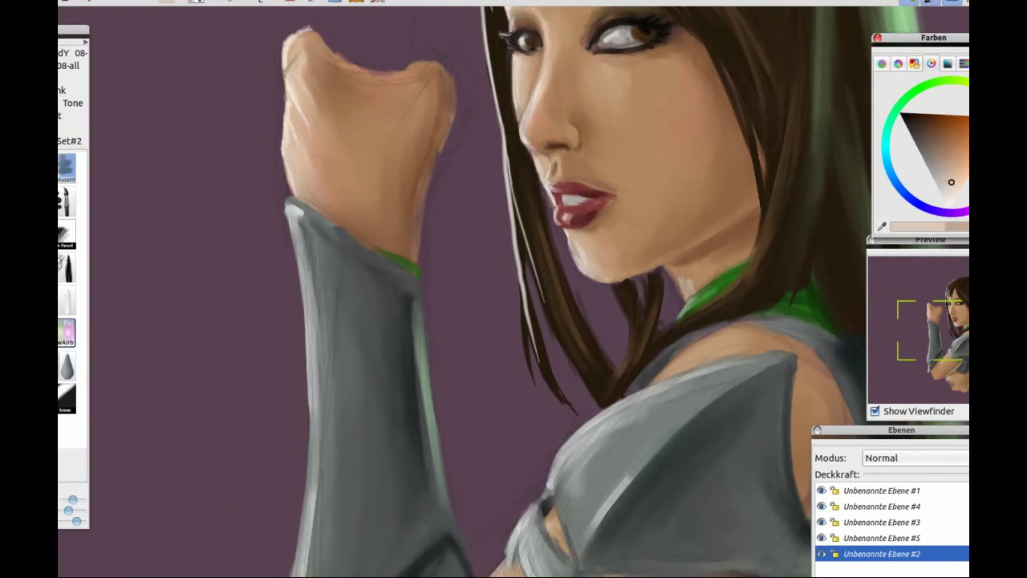
Hide the sketch layer Unbenannte Ebene #1 and blend the new neck highlight into the surrounding skin.
click(821, 491)
drag(700, 188, 608, 248)
key(2)
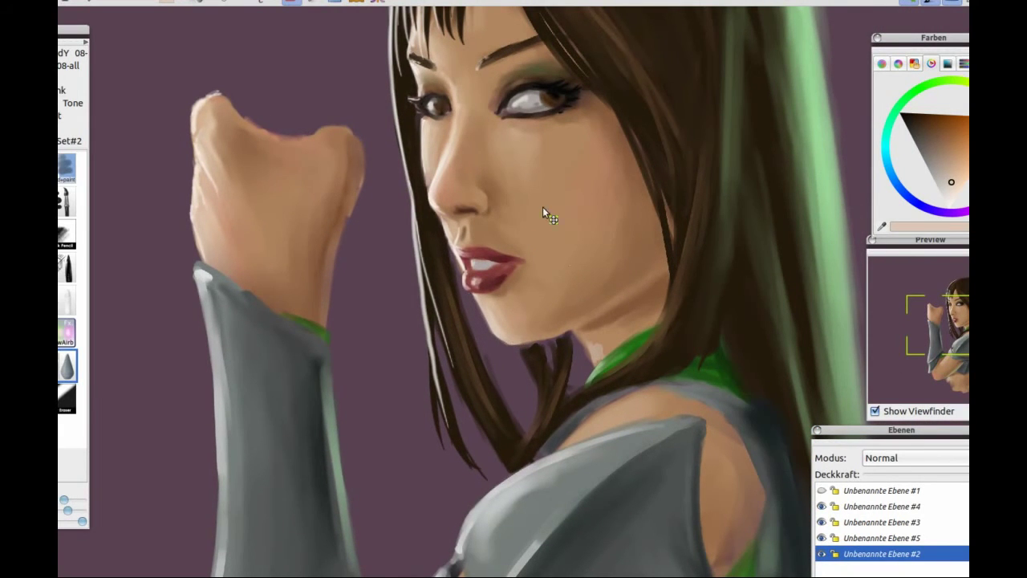
drag(568, 260, 551, 228)
Add fine dark brown strands to the hair beside the face and on the bangs on layer Unbenannte Ebene #3.
key(Page_Up)
key(Page_Up)
key(r)
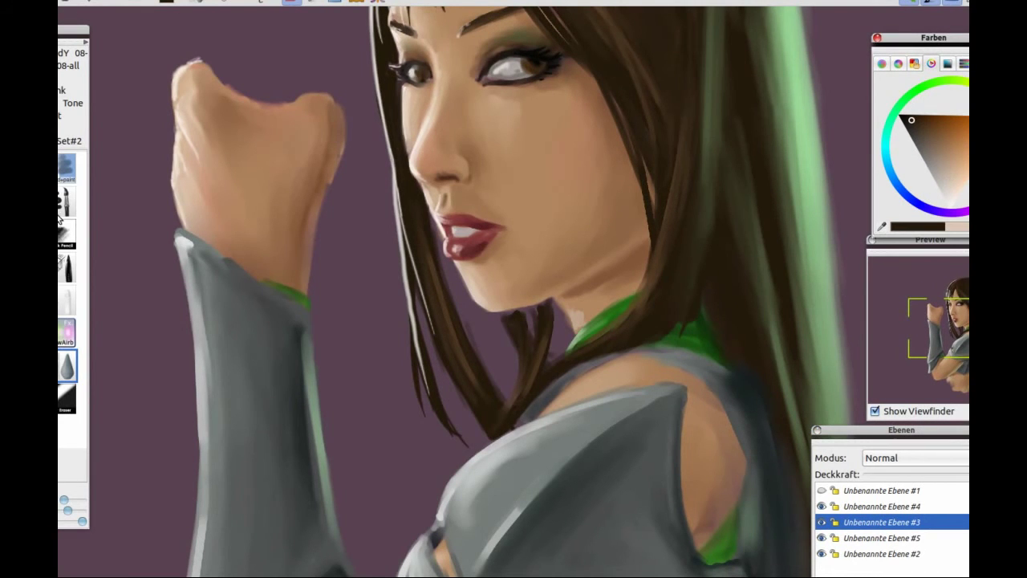
key(1)
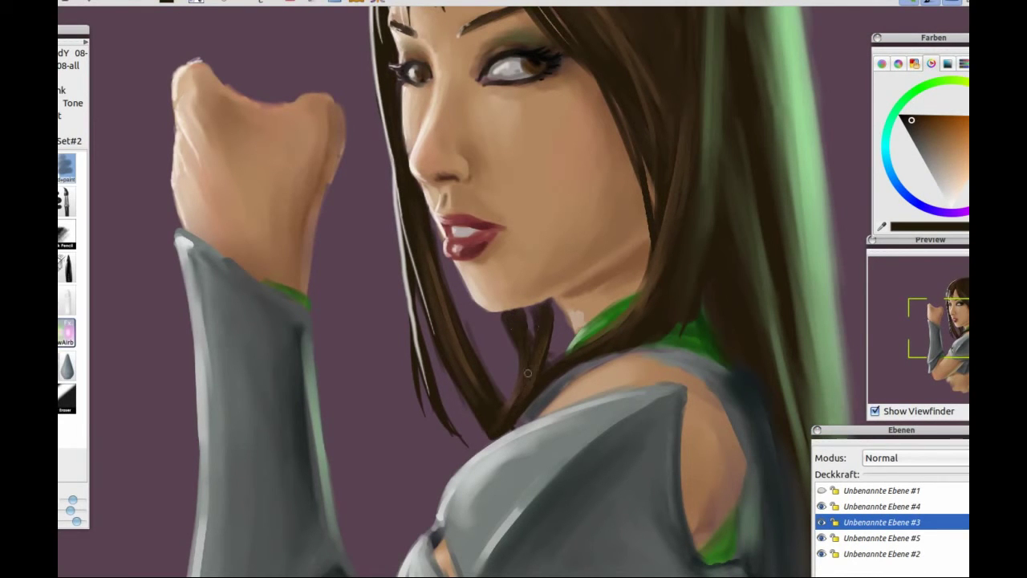
drag(433, 293, 418, 377)
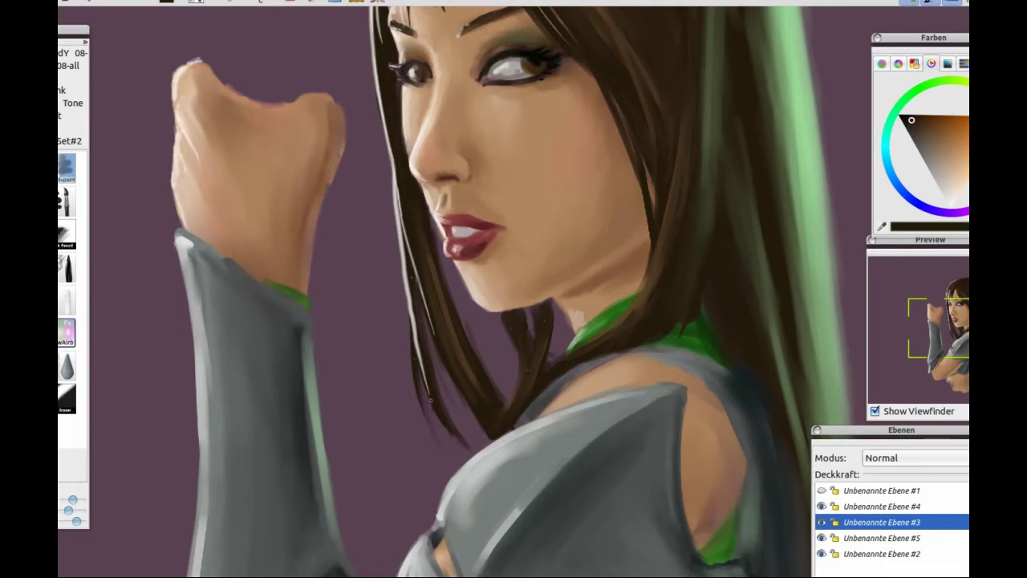
drag(430, 108, 487, 231)
ctrl+click(589, 190)
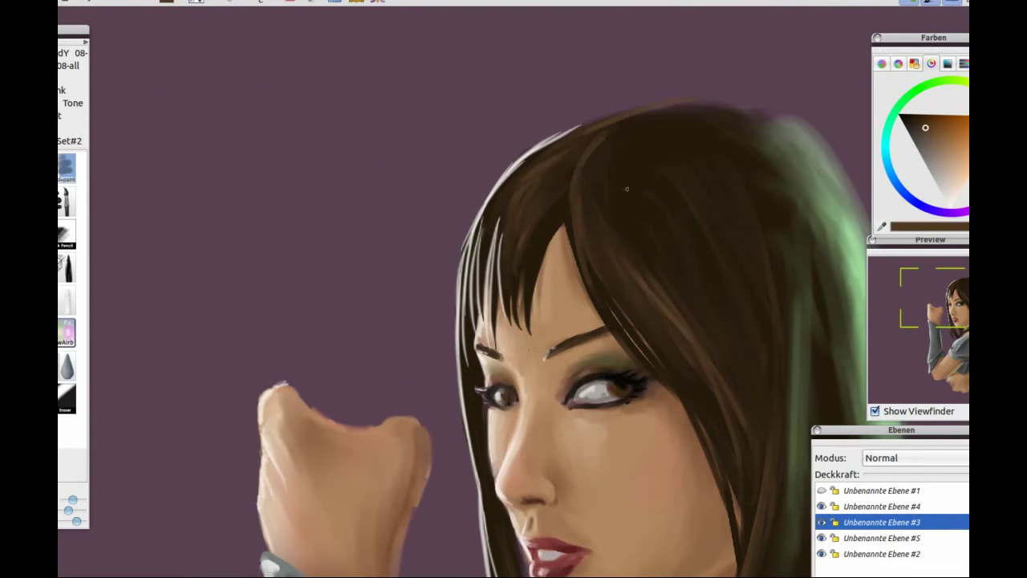
click(911, 119)
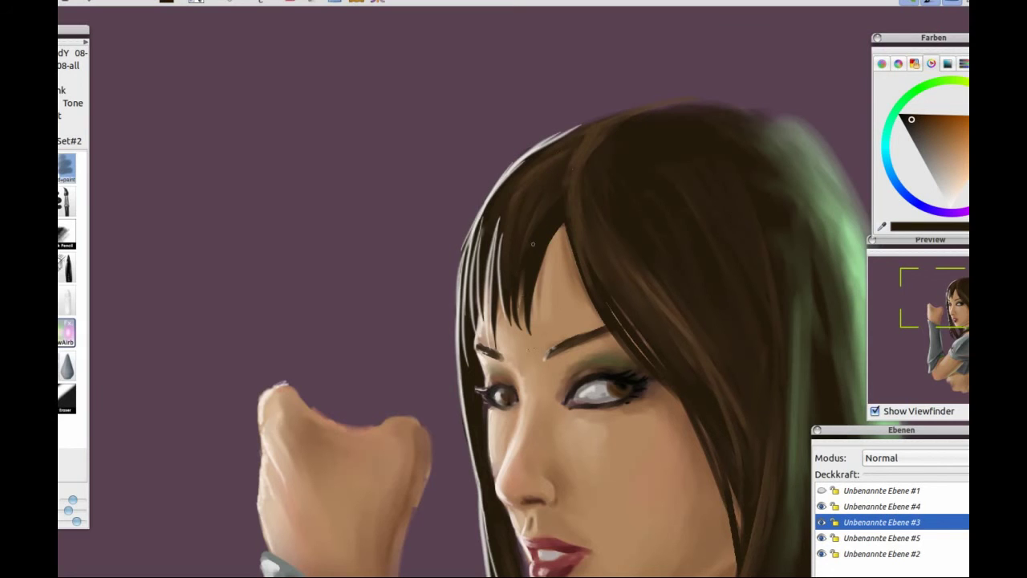
drag(931, 297, 934, 315)
Shade the skin beside the eye under the hair with brown on layer Unbenannte Ebene #2.
click(881, 554)
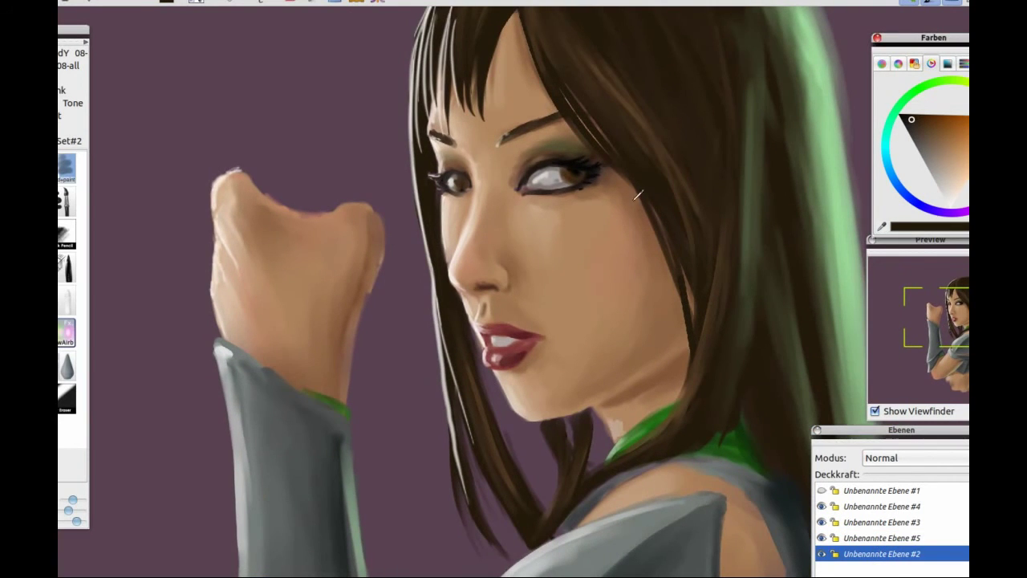
ctrl+click(608, 167)
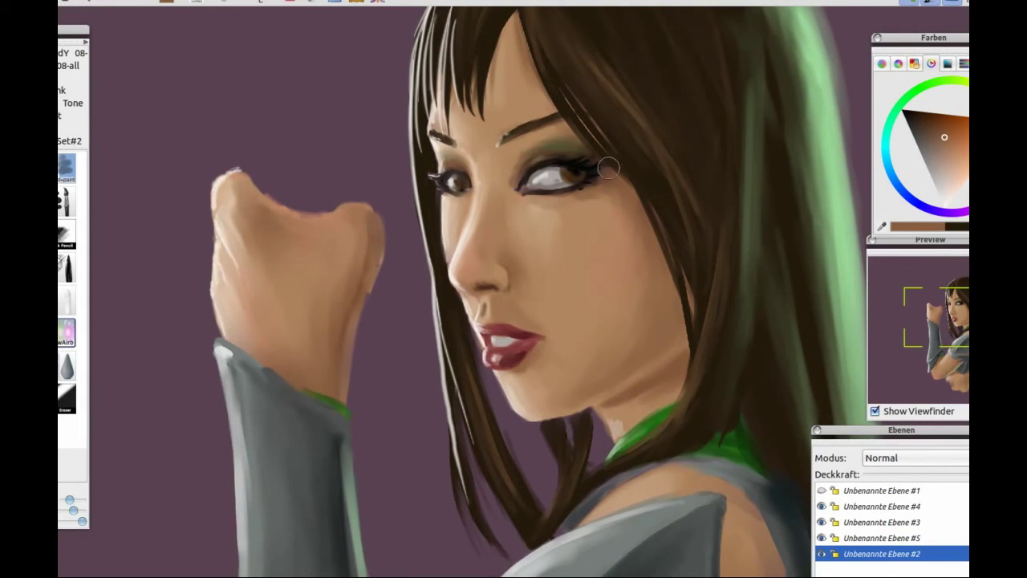
click(921, 119)
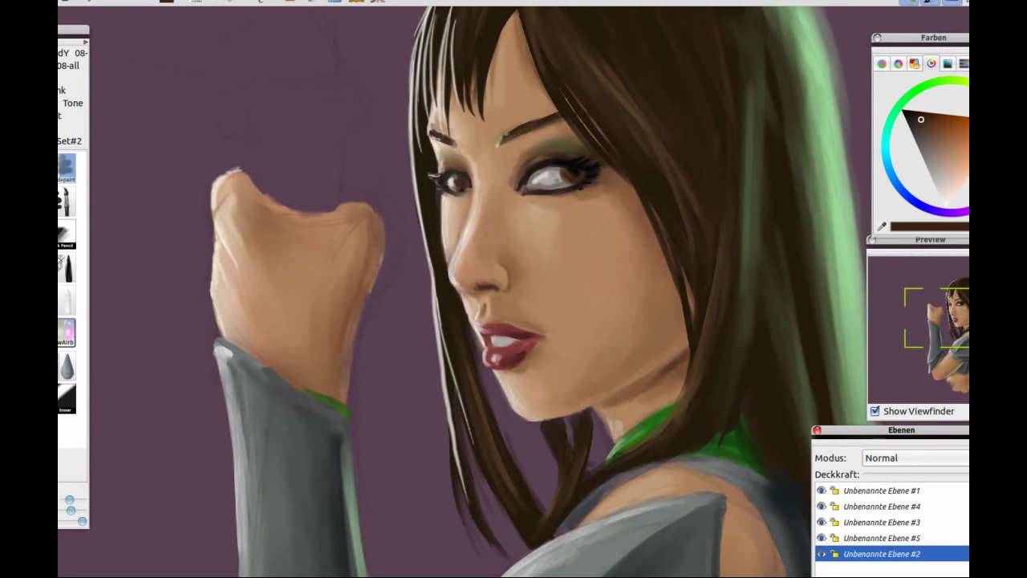
Create a new layer below Unbenannte Ebene #2 and paint a gold weapon grip with darker bands above the fist.
key(ctrl+shift+n)
drag(288, 164, 356, 190)
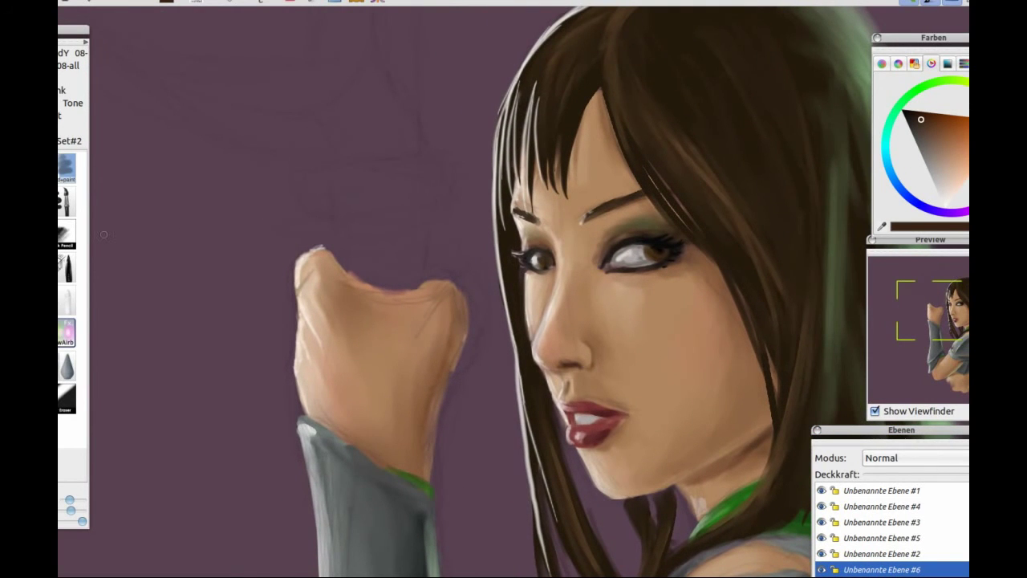
click(947, 120)
mouse_move(345, 274)
mouse_down()
mouse_move(390, 275)
mouse_move(398, 243)
mouse_move(336, 237)
mouse_move(372, 265)
mouse_up()
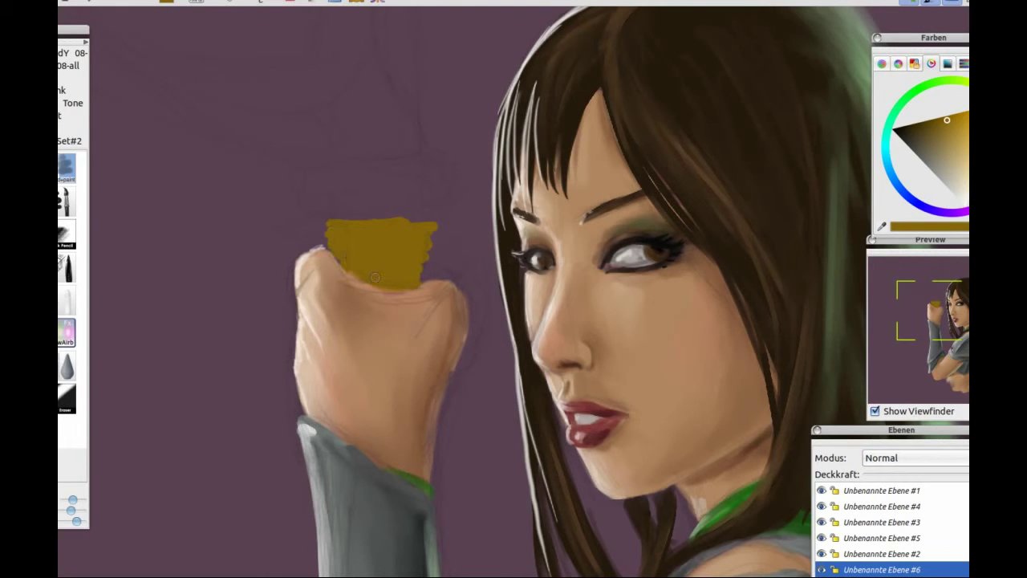
click(917, 133)
mouse_move(365, 229)
mouse_down()
mouse_move(403, 243)
mouse_move(374, 260)
mouse_move(400, 278)
mouse_move(368, 230)
mouse_move(417, 201)
mouse_move(381, 187)
mouse_move(428, 197)
mouse_move(321, 209)
mouse_move(307, 173)
mouse_move(433, 164)
mouse_move(451, 175)
mouse_move(362, 202)
mouse_move(322, 181)
mouse_move(356, 202)
mouse_move(436, 174)
mouse_move(329, 216)
mouse_up()
Paint a grey bowl-shaped guard on top of the grip and add lighter gold highlights to the grip.
click(921, 154)
alt+click(322, 174)
mouse_move(322, 174)
mouse_down()
mouse_move(327, 200)
mouse_move(439, 164)
mouse_move(378, 191)
mouse_move(398, 170)
mouse_move(454, 176)
mouse_move(311, 165)
mouse_move(315, 205)
mouse_move(363, 170)
mouse_up()
key(x)
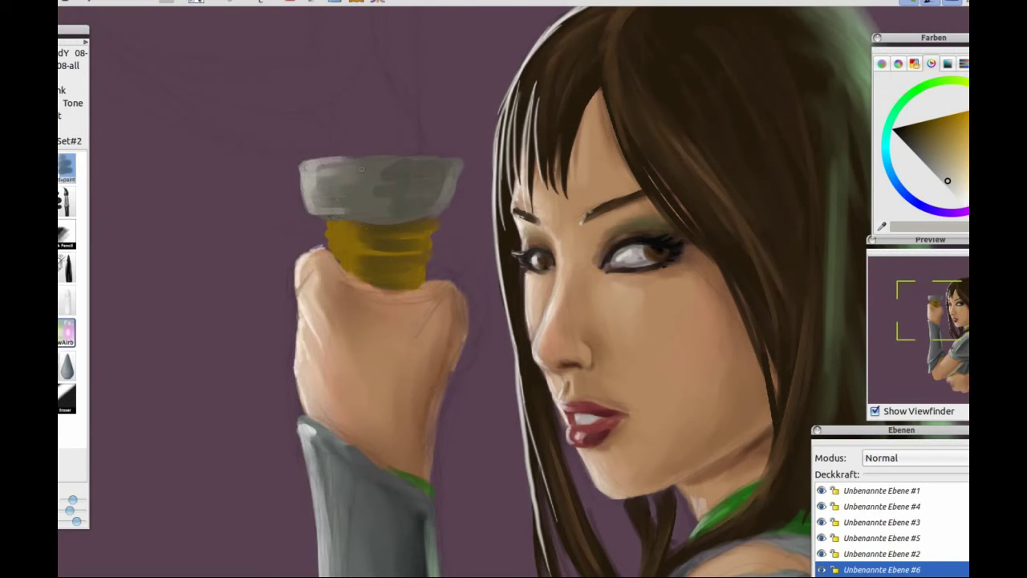
click(956, 138)
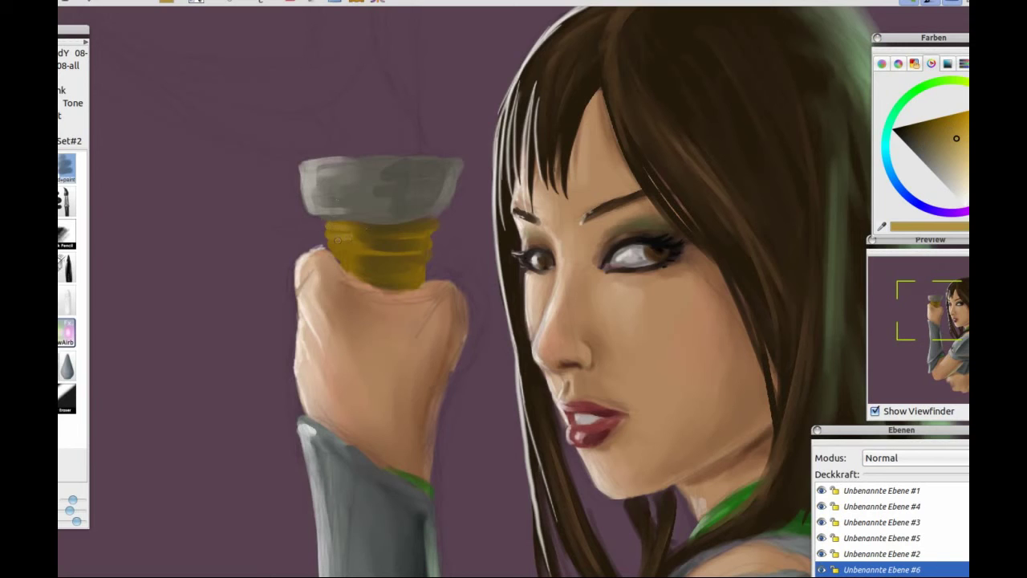
drag(401, 228, 528, 388)
Block in the weapon's upright blade above the guard with a flat grey-green.
click(935, 85)
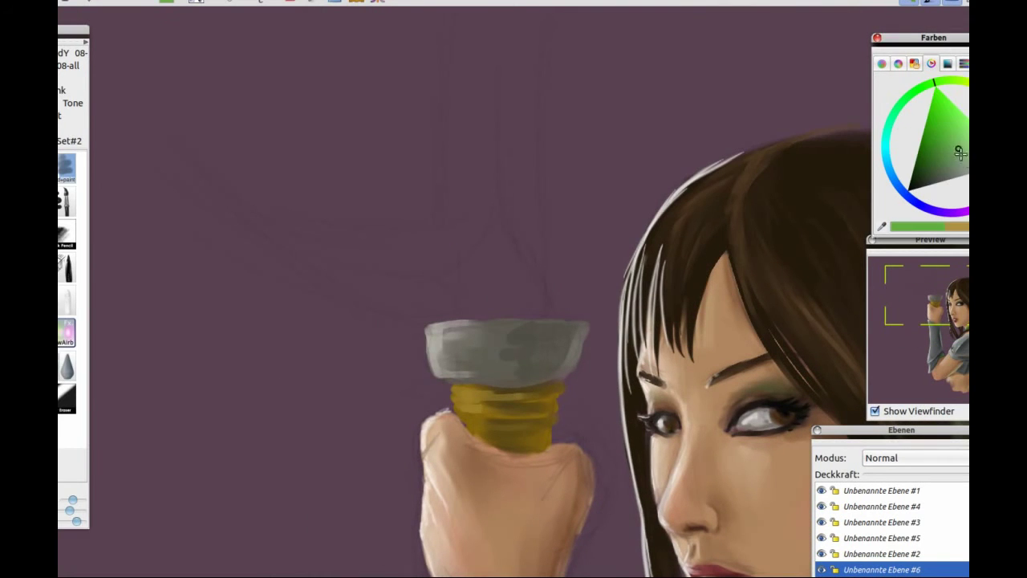
click(960, 173)
drag(518, 216, 521, 301)
mouse_move(514, 193)
mouse_down()
mouse_move(518, 268)
mouse_move(498, 281)
mouse_move(493, 272)
mouse_up()
mouse_move(458, 49)
mouse_down()
mouse_move(497, 270)
mouse_move(509, 164)
mouse_move(527, 291)
mouse_move(522, 278)
mouse_move(544, 309)
mouse_move(530, 64)
mouse_move(505, 125)
mouse_move(473, 50)
mouse_up()
Block in the long curved side blade in grey-green, tapering away from the upright blade to a pointed tip.
drag(229, 208, 439, 275)
drag(281, 223, 446, 234)
mouse_move(210, 180)
mouse_down()
mouse_move(269, 218)
mouse_move(324, 231)
mouse_up()
drag(241, 228, 437, 318)
drag(196, 175, 377, 295)
drag(221, 207, 357, 278)
drag(179, 159, 434, 286)
mouse_move(326, 246)
mouse_down()
mouse_move(457, 268)
mouse_move(397, 268)
mouse_move(345, 290)
mouse_up()
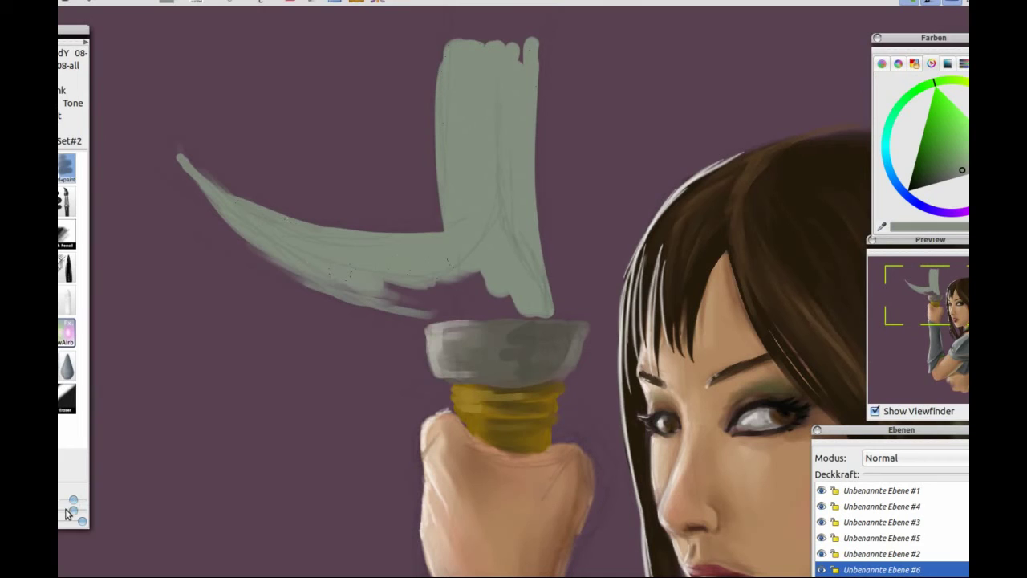
drag(182, 158, 405, 303)
mouse_move(339, 270)
mouse_down()
mouse_move(423, 263)
mouse_move(482, 311)
mouse_up()
Paint a dark green pointed socket where the two blades meet above the guard.
click(920, 180)
mouse_move(445, 283)
mouse_down()
mouse_move(499, 213)
mouse_move(545, 311)
mouse_up()
mouse_move(464, 290)
mouse_down()
mouse_move(433, 273)
mouse_move(489, 217)
mouse_move(461, 309)
mouse_move(479, 312)
mouse_move(465, 289)
mouse_up()
drag(481, 240, 537, 304)
click(918, 183)
drag(475, 279, 485, 271)
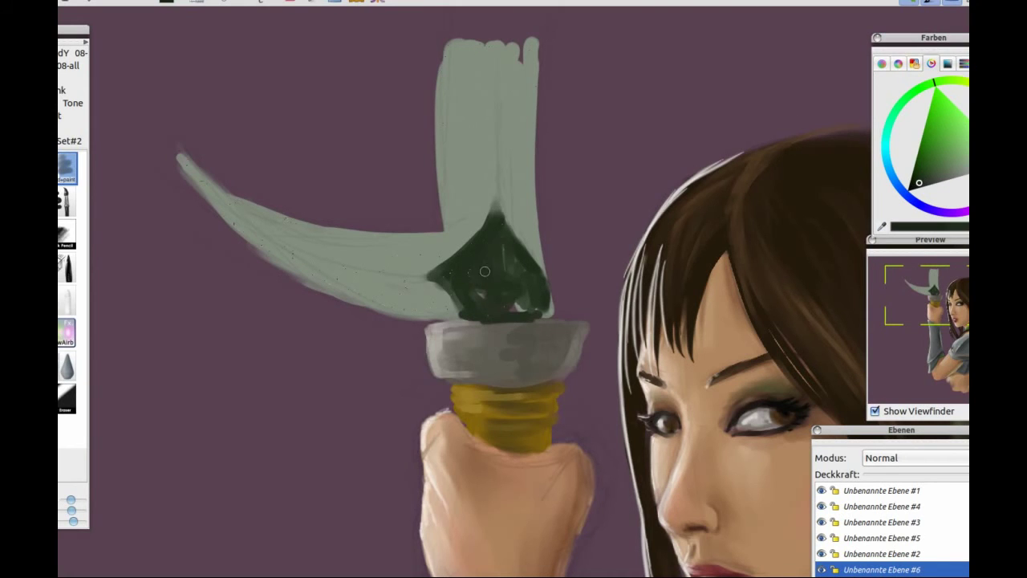
Paint darker shading along the ridges of the curved blade and the upright blade.
drag(263, 241, 430, 280)
mouse_move(511, 192)
mouse_down()
mouse_move(501, 37)
mouse_move(514, 202)
mouse_move(538, 240)
mouse_up()
click(918, 189)
drag(507, 72, 514, 232)
key(x)
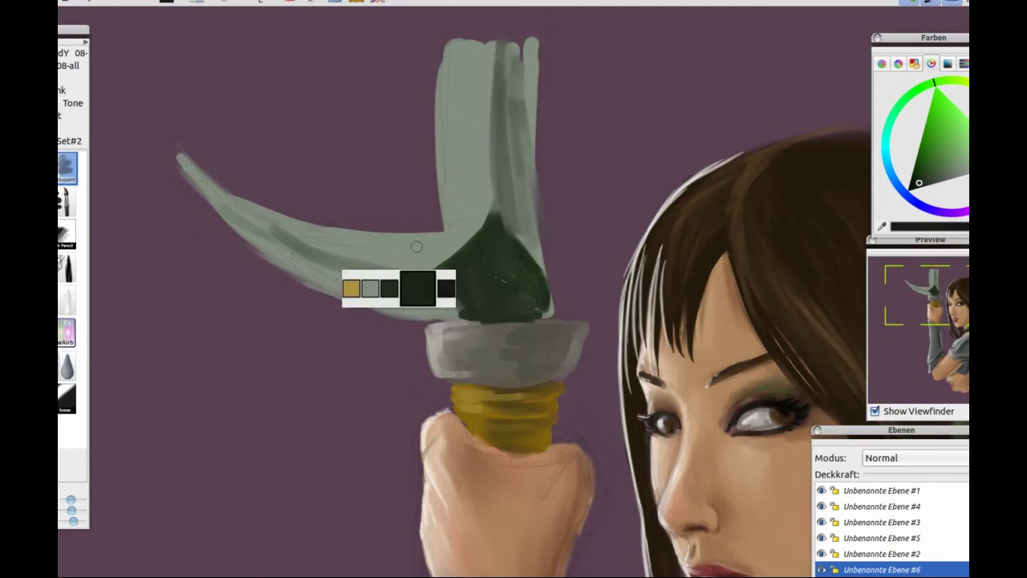
Brush light highlights along the outer edge of the upright blade and the lower edge of the curved blade.
mouse_move(433, 241)
mouse_down()
mouse_move(446, 209)
mouse_move(443, 115)
mouse_up()
mouse_move(446, 200)
mouse_down()
mouse_move(451, 56)
mouse_move(458, 184)
mouse_move(475, 60)
mouse_up()
drag(73, 521, 82, 520)
mouse_move(179, 159)
mouse_down()
mouse_move(241, 233)
mouse_move(312, 273)
mouse_up()
drag(208, 183, 337, 282)
mouse_move(187, 165)
mouse_down()
mouse_move(297, 273)
mouse_move(354, 307)
mouse_up()
drag(445, 205, 448, 56)
drag(454, 57, 459, 176)
Add a bright green rim light to the upright blade's edge facing the head and deepen the socket and blade shadows with near-black.
click(950, 131)
drag(532, 74, 546, 291)
click(914, 189)
mouse_move(494, 85)
mouse_down()
mouse_move(495, 182)
mouse_move(546, 305)
mouse_move(438, 292)
mouse_move(481, 305)
mouse_move(531, 298)
mouse_up()
drag(216, 192, 315, 232)
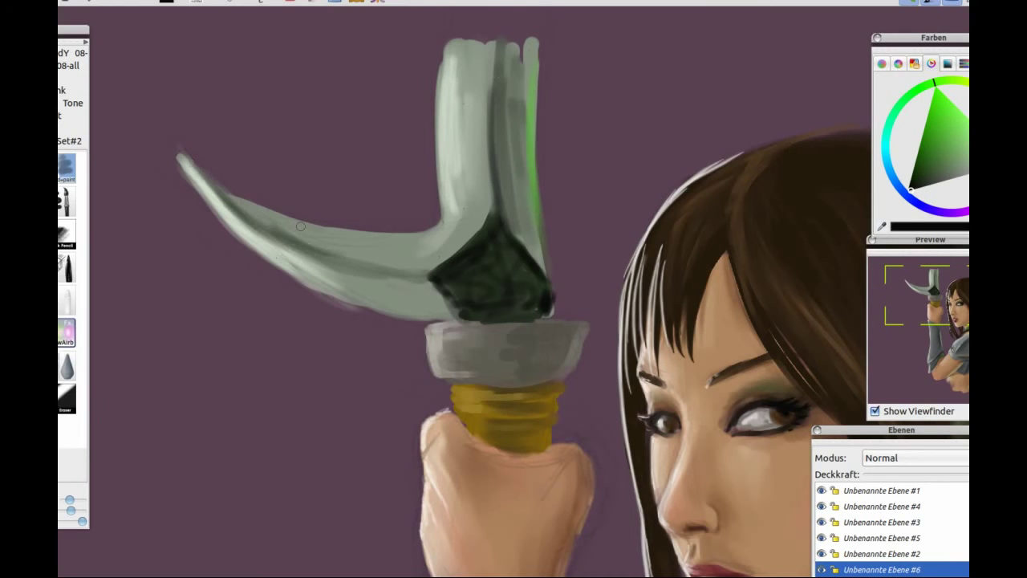
Blend the shading strokes on the curved blade and the upright blade with the blending brush.
click(66, 300)
drag(230, 198, 397, 254)
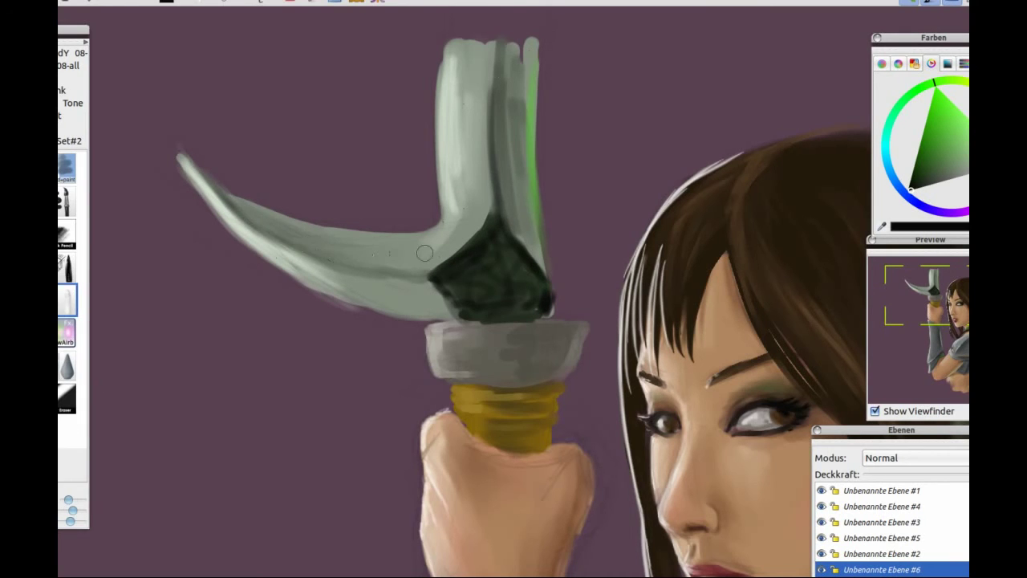
mouse_move(507, 186)
mouse_down()
mouse_move(514, 32)
mouse_move(538, 240)
mouse_move(454, 200)
mouse_move(476, 199)
mouse_up()
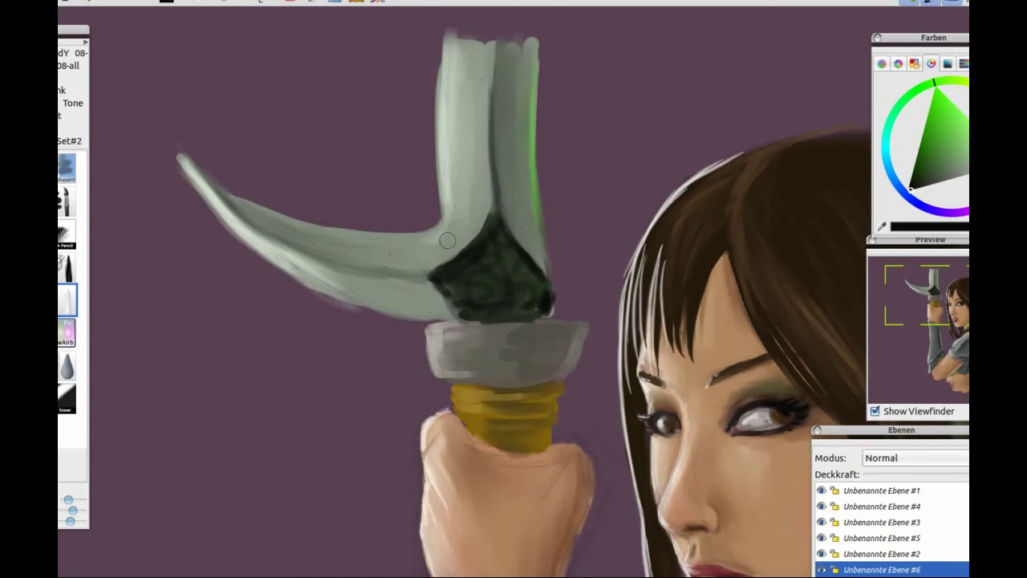
Paint a thin white highlight along the upright blade's central ridge and sharpen the curved blade's tip.
key(2)
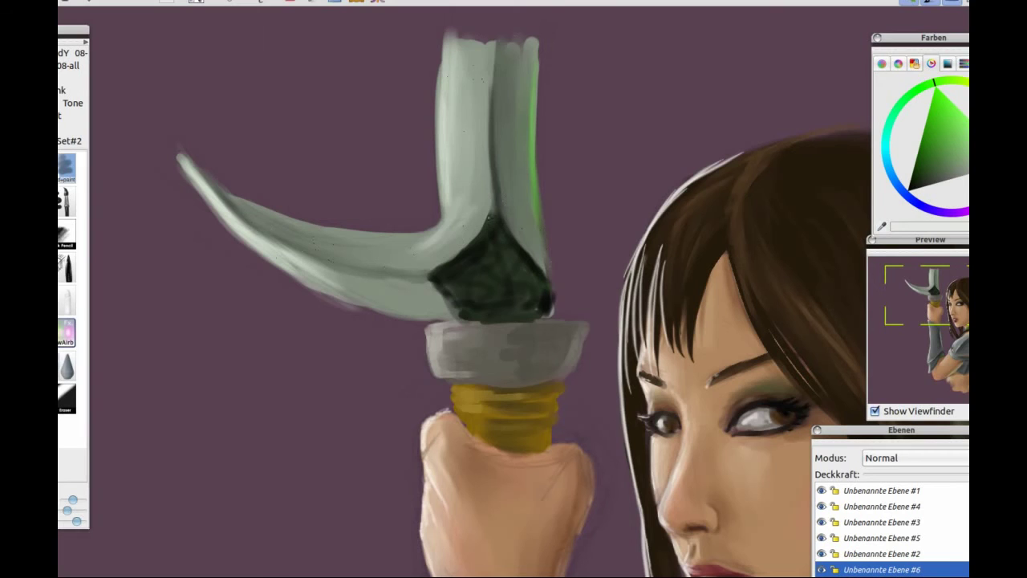
drag(484, 78, 492, 193)
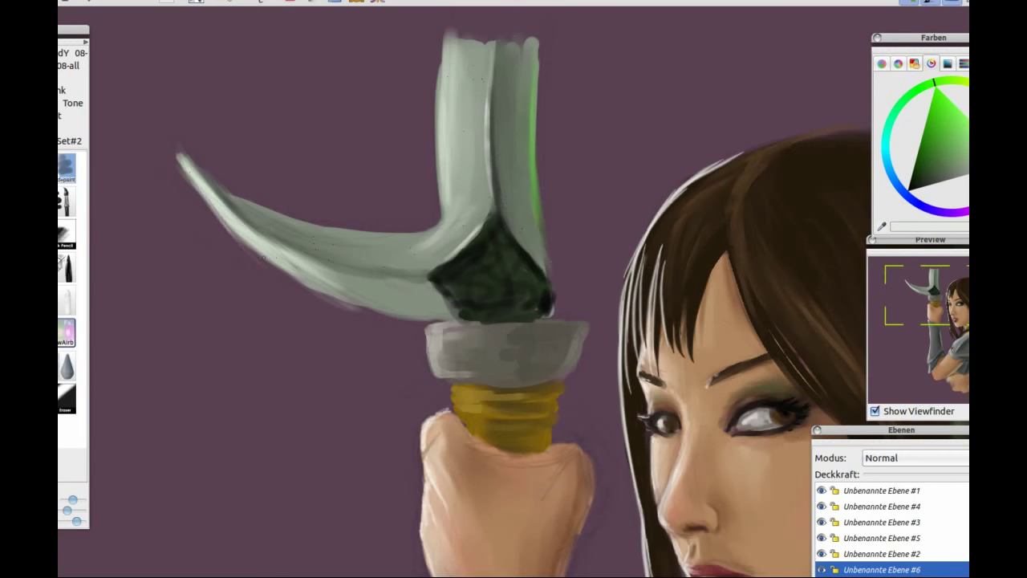
click(67, 372)
key(f)
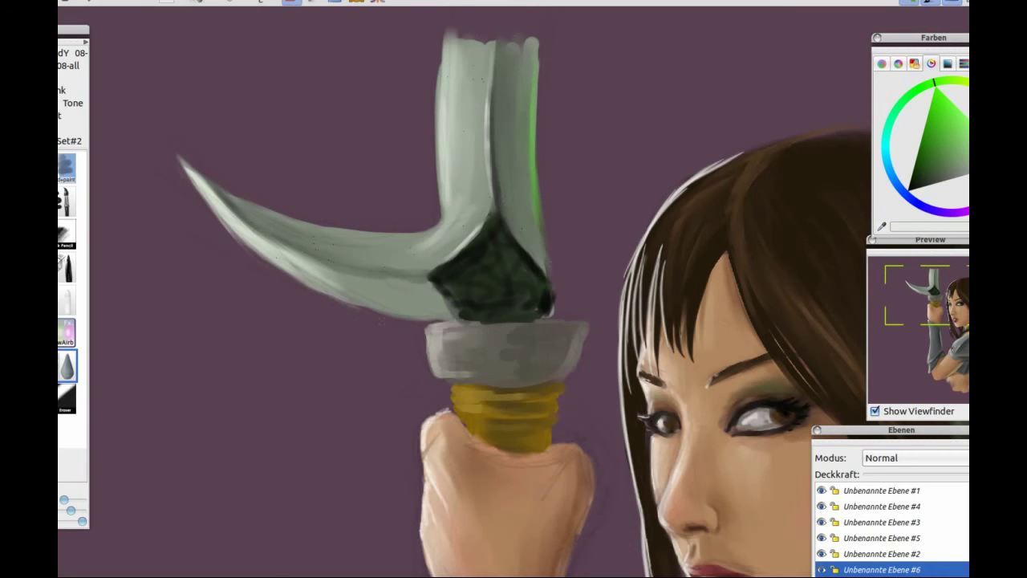
Blend the blade surfaces and softly darken the curved blade's upper half and the gold grip with black.
click(64, 303)
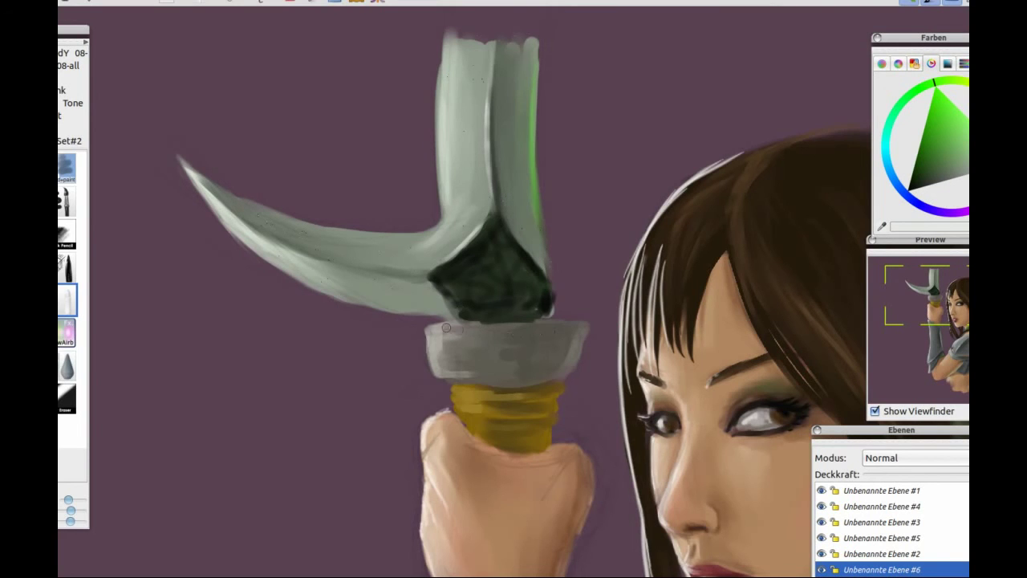
drag(489, 109, 497, 182)
click(62, 263)
drag(71, 511, 74, 511)
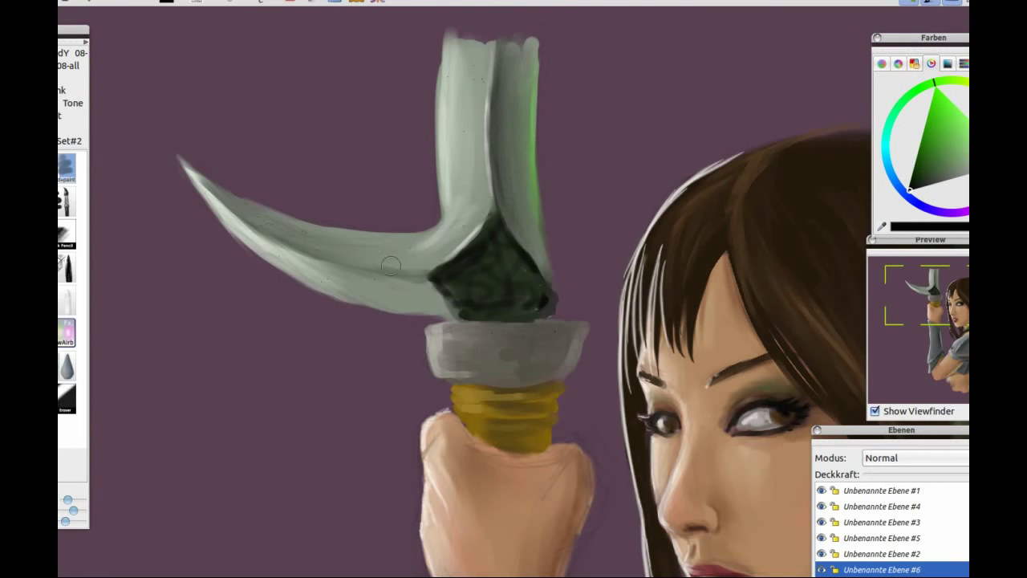
drag(234, 200, 369, 257)
mouse_move(550, 377)
mouse_down()
mouse_move(505, 401)
mouse_move(497, 433)
mouse_move(525, 446)
mouse_up()
Shade the top of the fist beneath the grip with brown on layer Unbenannte Ebene #2.
key(w)
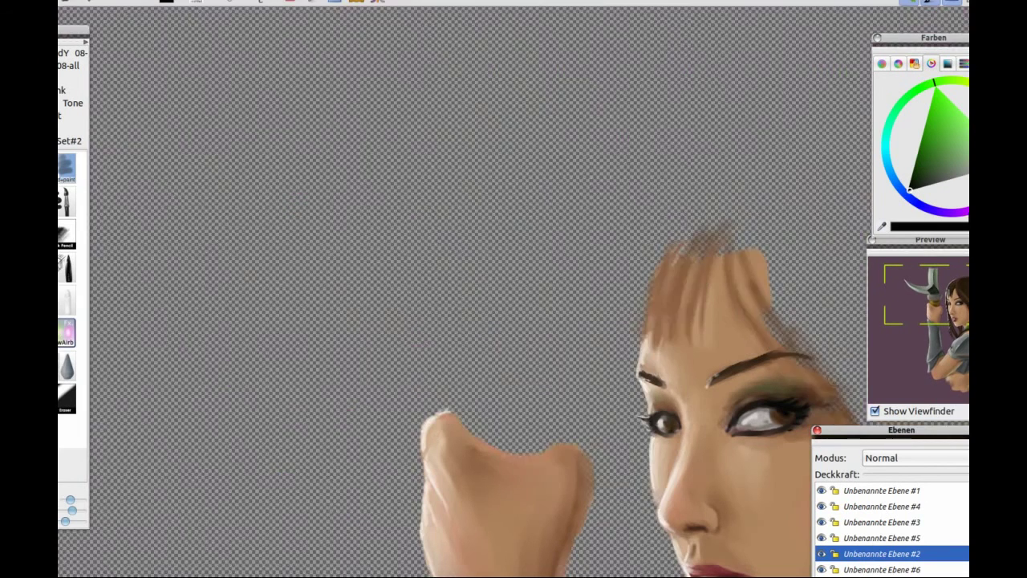
mouse_move(481, 448)
mouse_down()
mouse_move(529, 460)
mouse_move(571, 507)
mouse_up()
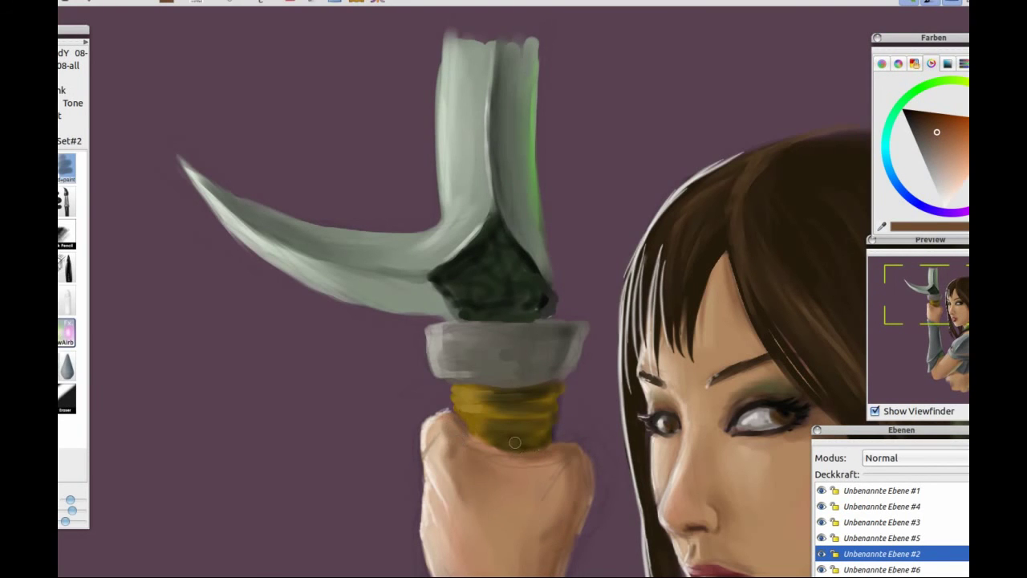
Shade the weapon's guard with dark grey strokes along its upper and lower edges and middle on layer Unbenannte Ebene #6.
key(w)
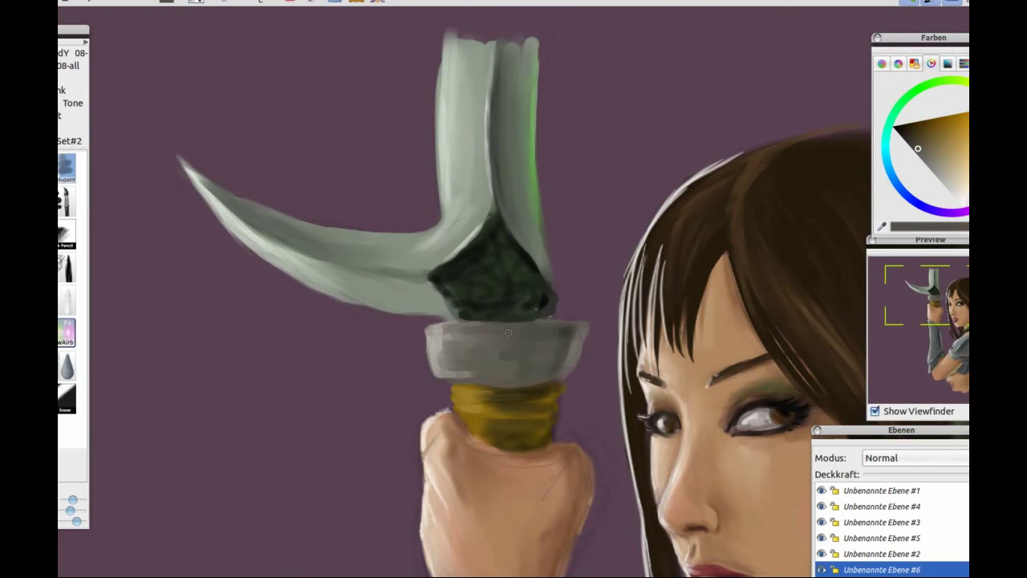
drag(507, 329, 446, 335)
click(906, 142)
drag(454, 375, 531, 378)
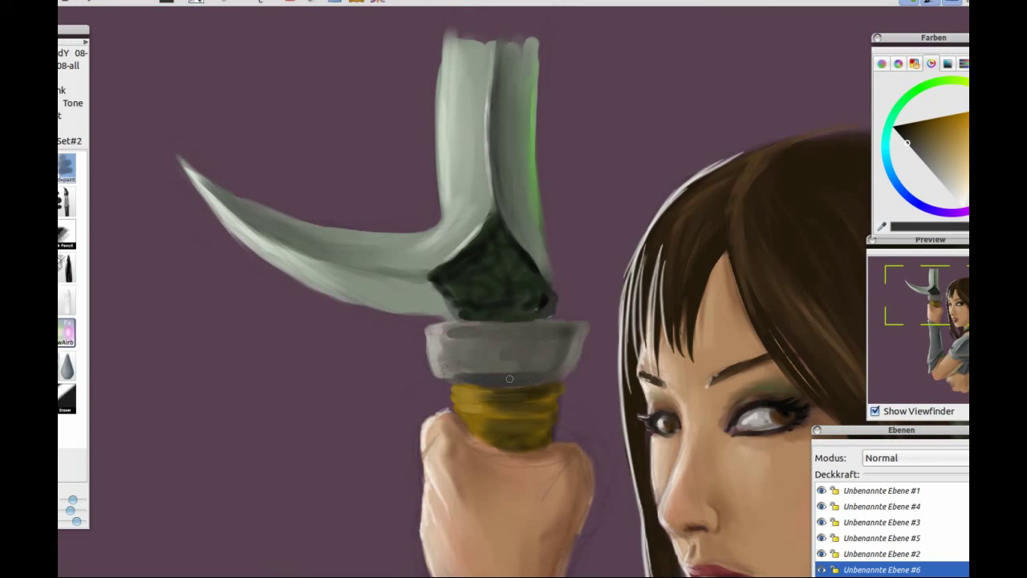
drag(521, 334, 492, 365)
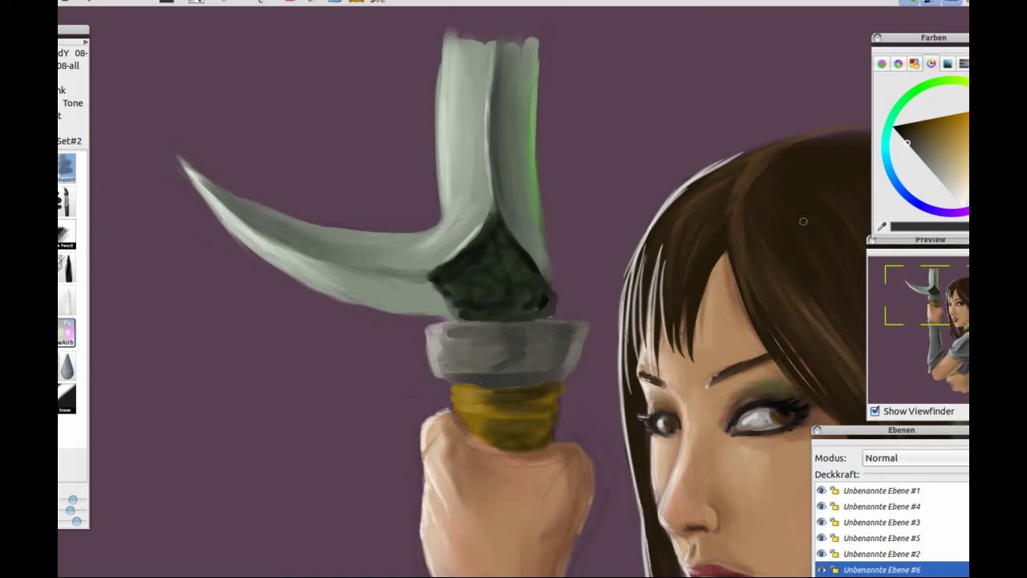
Add light grey highlights to the weapon's guard and along the blade edges bordering the dark gem.
click(882, 228)
click(444, 347)
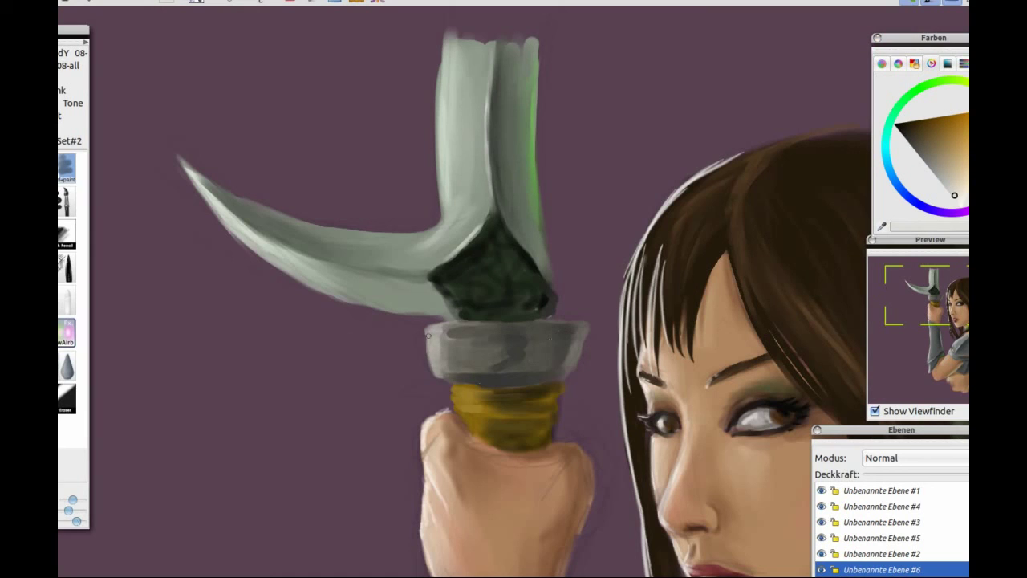
right_click(237, 193)
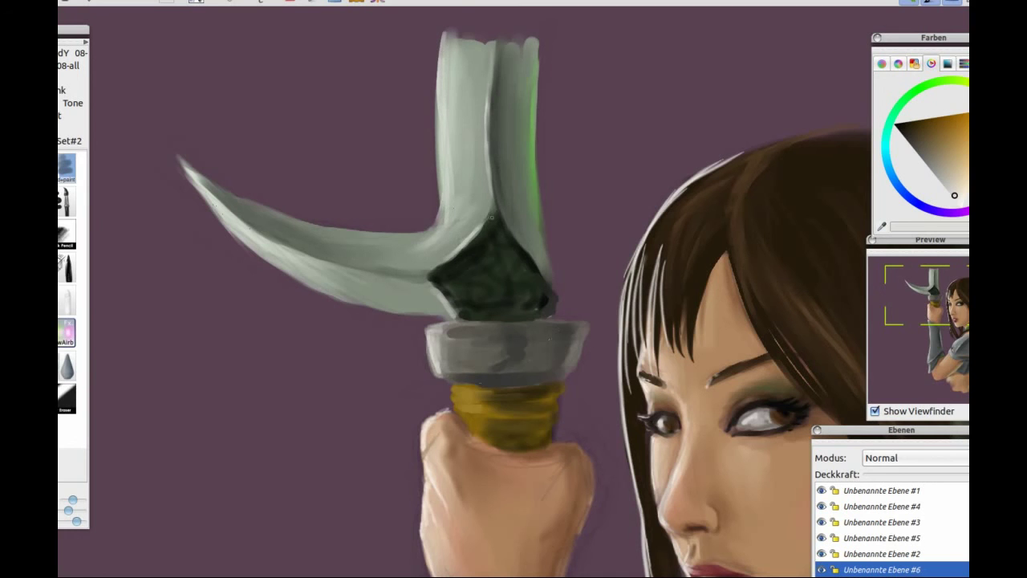
drag(620, 407, 556, 178)
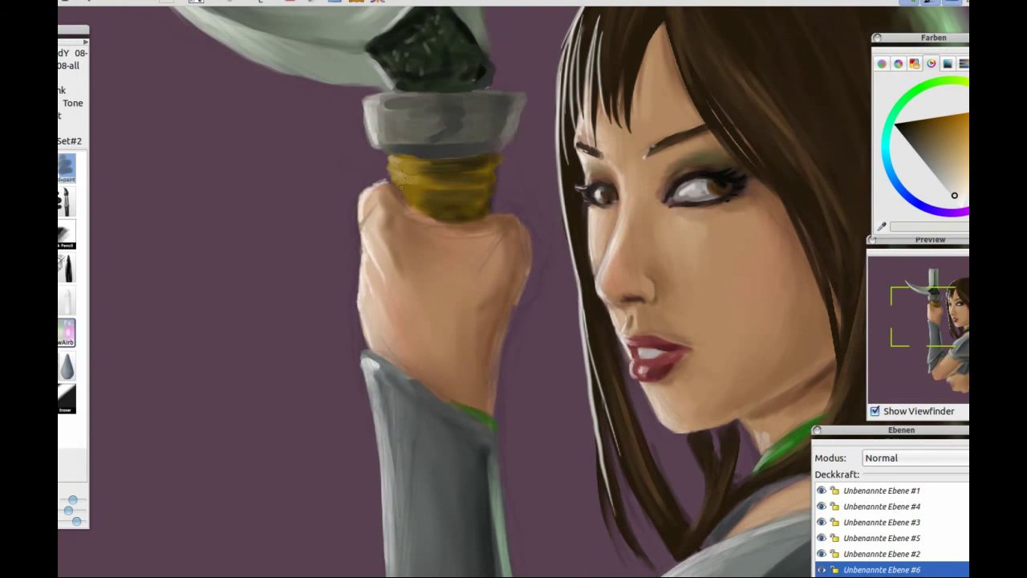
scroll(616, 320, down, 2)
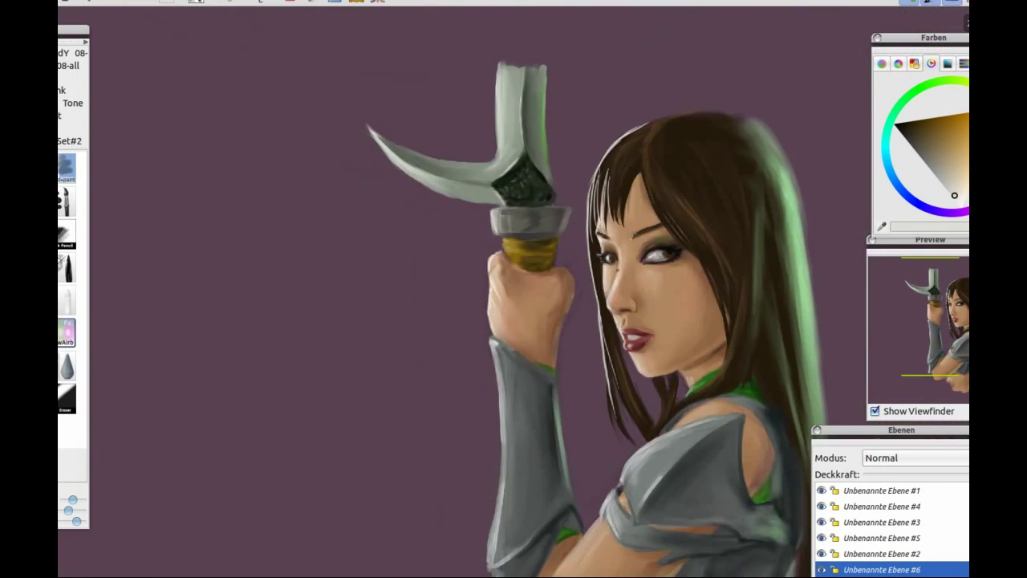
Airbrush a soft black shadow onto the background between the raised forearm and the hair, and above the head.
drag(899, 312, 931, 334)
click(850, 569)
click(895, 125)
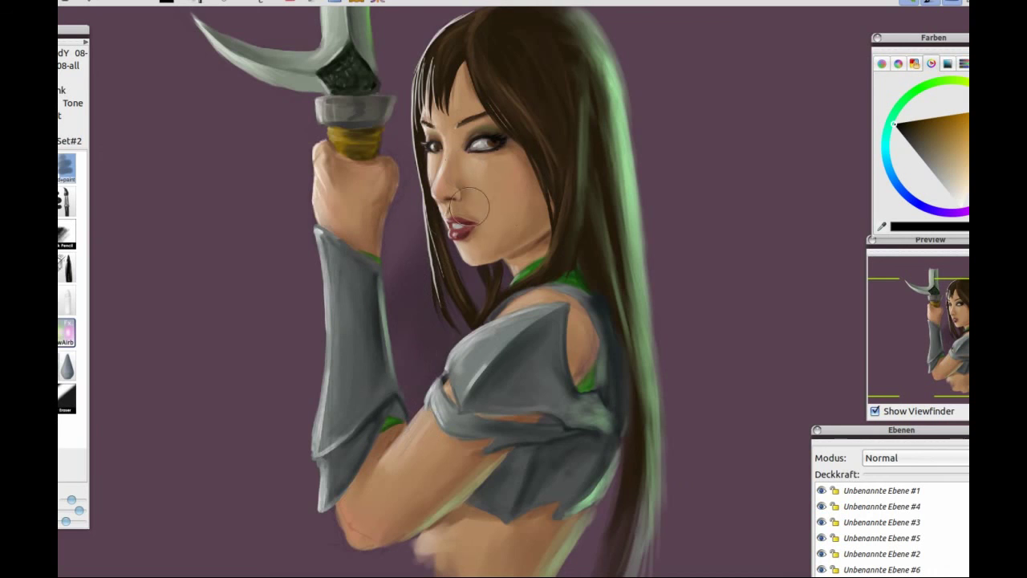
drag(470, 225, 484, 361)
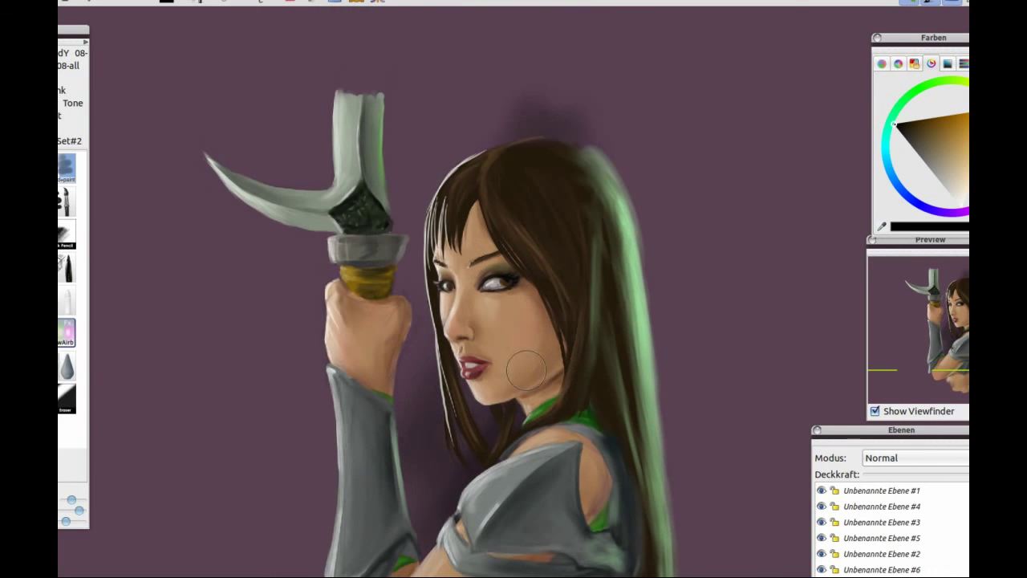
Airbrush a soft, nearly black green shadow down the background behind the full length of the woman's hair.
scroll(522, 344, down, 3)
mouse_move(645, 261)
mouse_down()
mouse_move(676, 183)
mouse_move(653, 187)
mouse_move(674, 361)
mouse_up()
scroll(676, 183, up, 1)
click(922, 85)
mouse_move(665, 60)
mouse_down()
mouse_move(682, 116)
mouse_move(672, 252)
mouse_up()
scroll(632, 354, down, 2)
drag(631, 354, 591, 548)
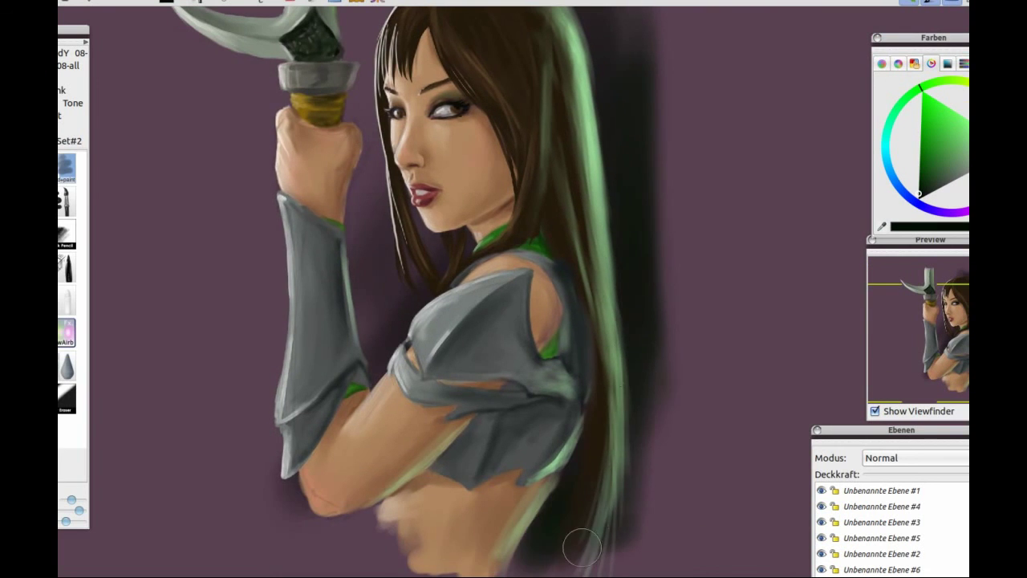
Airbrush a faint pale pink vertical glow onto the background beside the curved blade and raised forearm.
scroll(601, 115, up, 3)
click(965, 186)
click(910, 157)
mouse_move(149, 265)
mouse_down()
mouse_move(154, 103)
mouse_move(201, 192)
mouse_up()
mouse_move(153, 96)
mouse_down()
mouse_move(233, 60)
mouse_move(185, 305)
mouse_up()
scroll(516, 365, down, 2)
drag(166, 241, 165, 362)
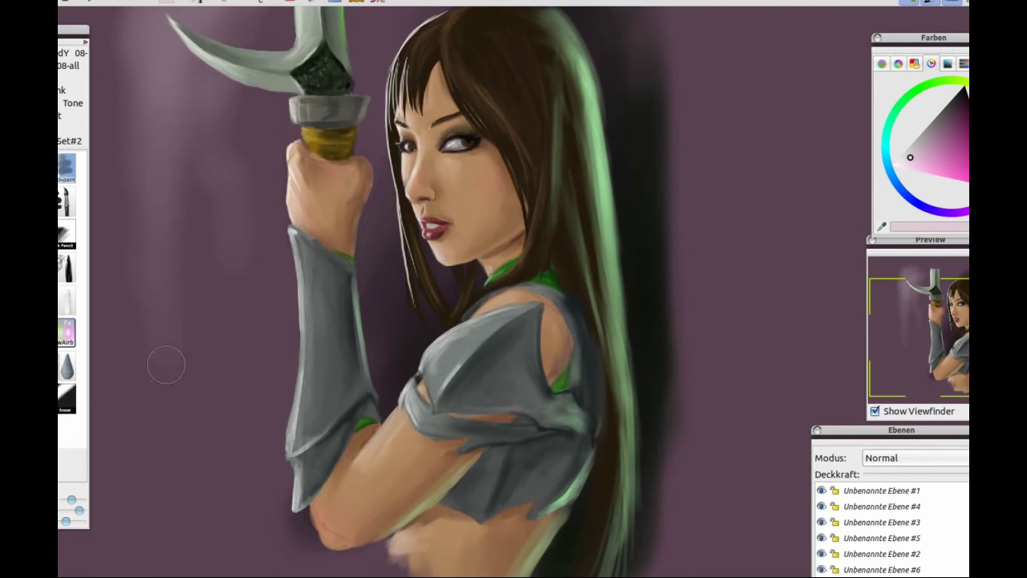
drag(160, 129, 164, 361)
drag(177, 160, 181, 353)
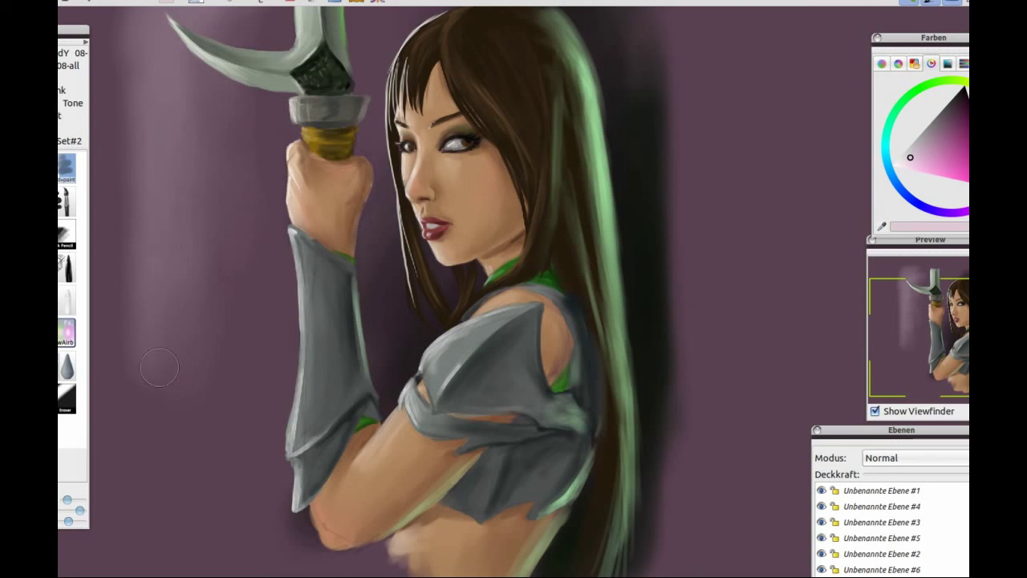
Hide layer Unbenannte Ebene #1 and sign the painting in thin pale strokes beside the lower back, near the hair ends.
click(821, 490)
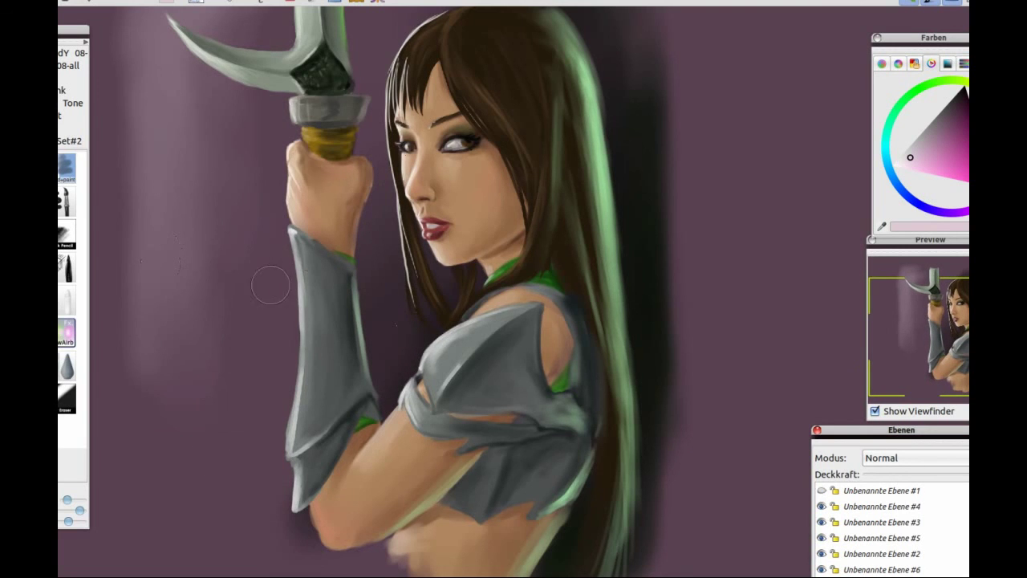
scroll(939, 345, up, 2)
drag(957, 374, 957, 388)
click(67, 268)
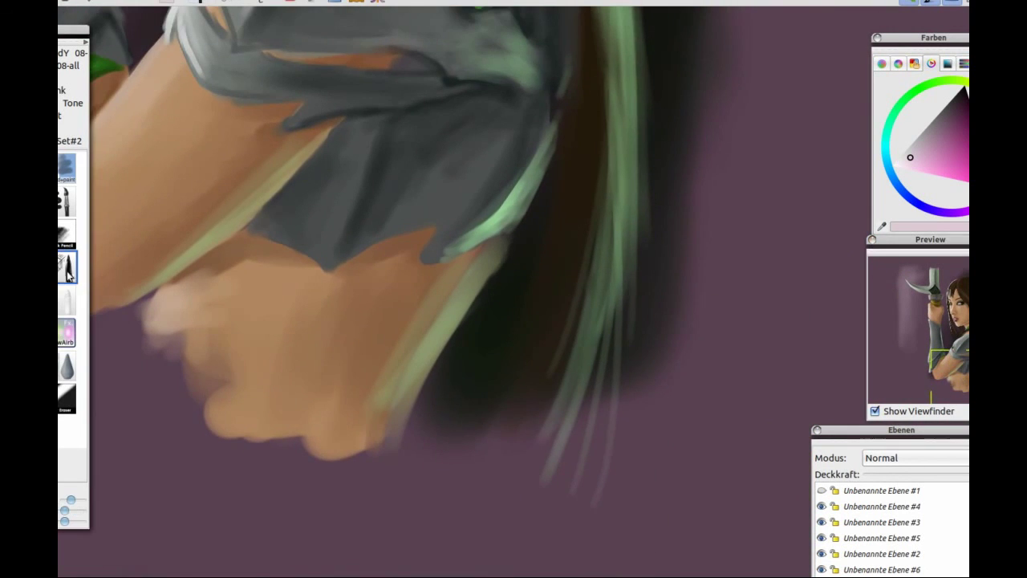
drag(474, 393, 439, 441)
scroll(586, 442, down, 6)
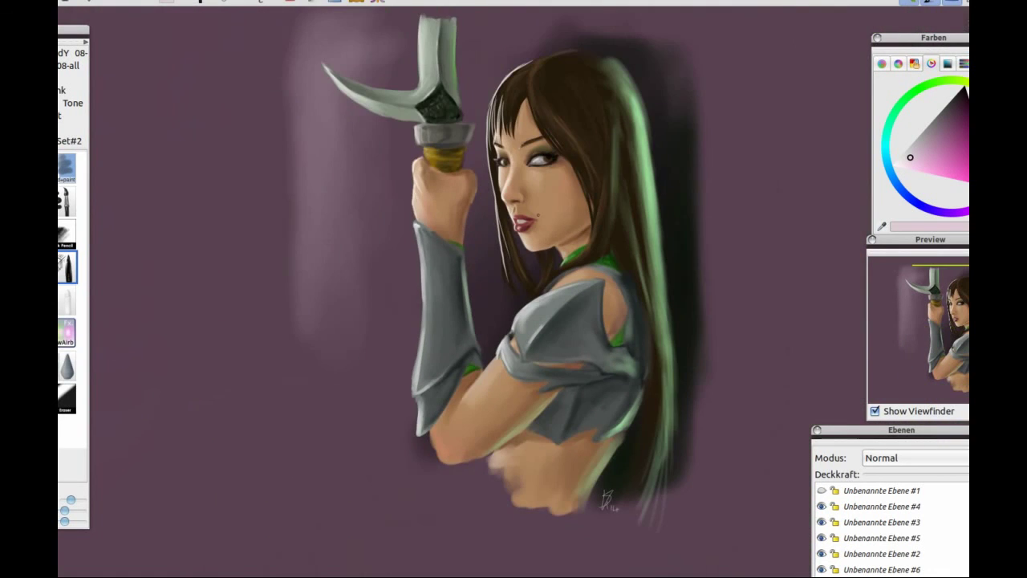
drag(939, 319, 940, 310)
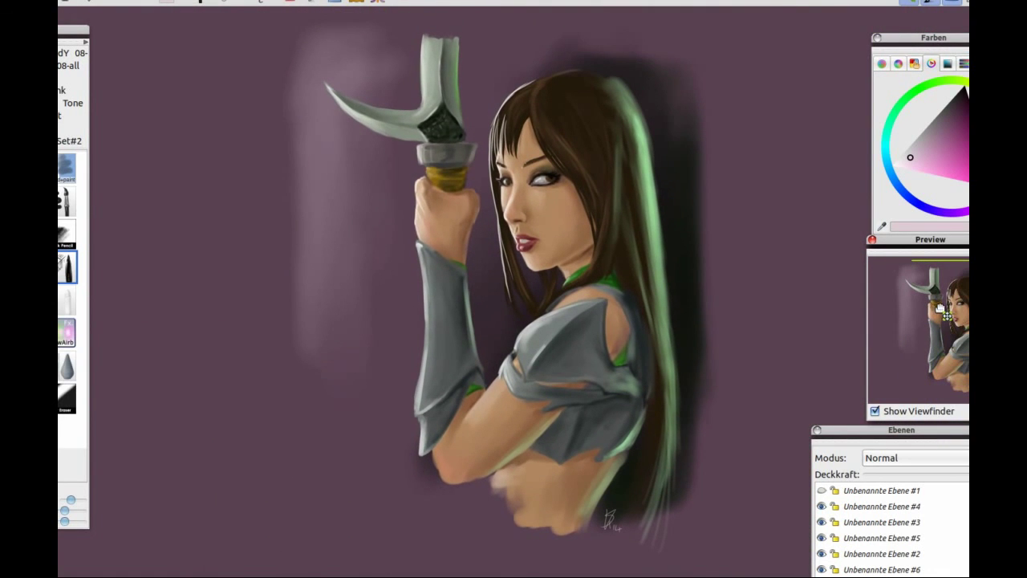